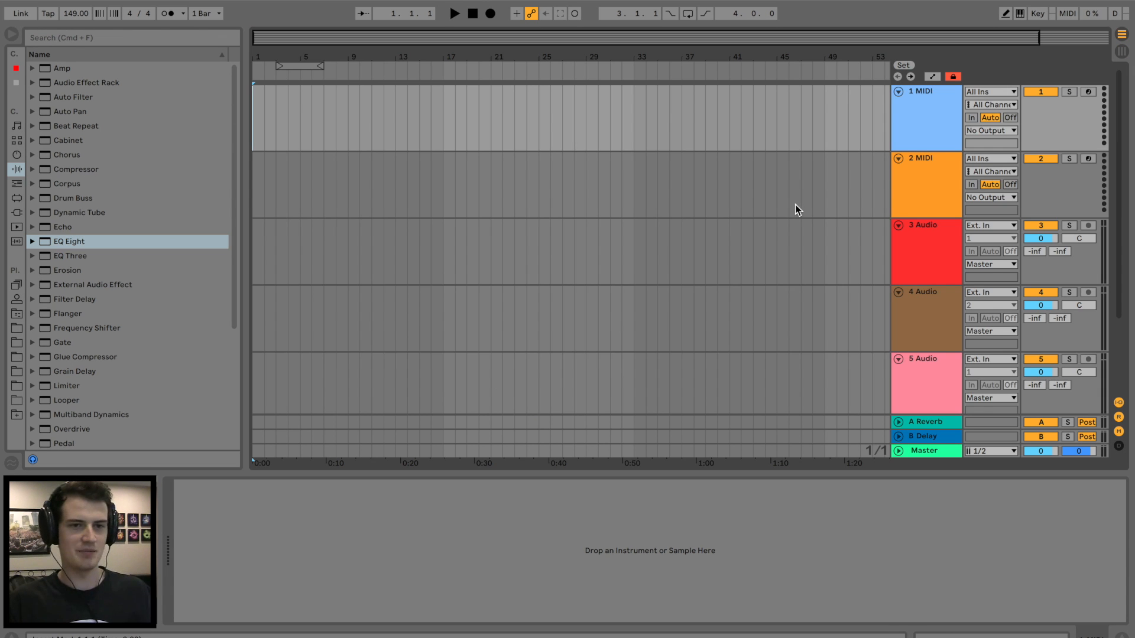
scroll(796, 207, "down", 3)
scroll(796, 208, "up", 3)
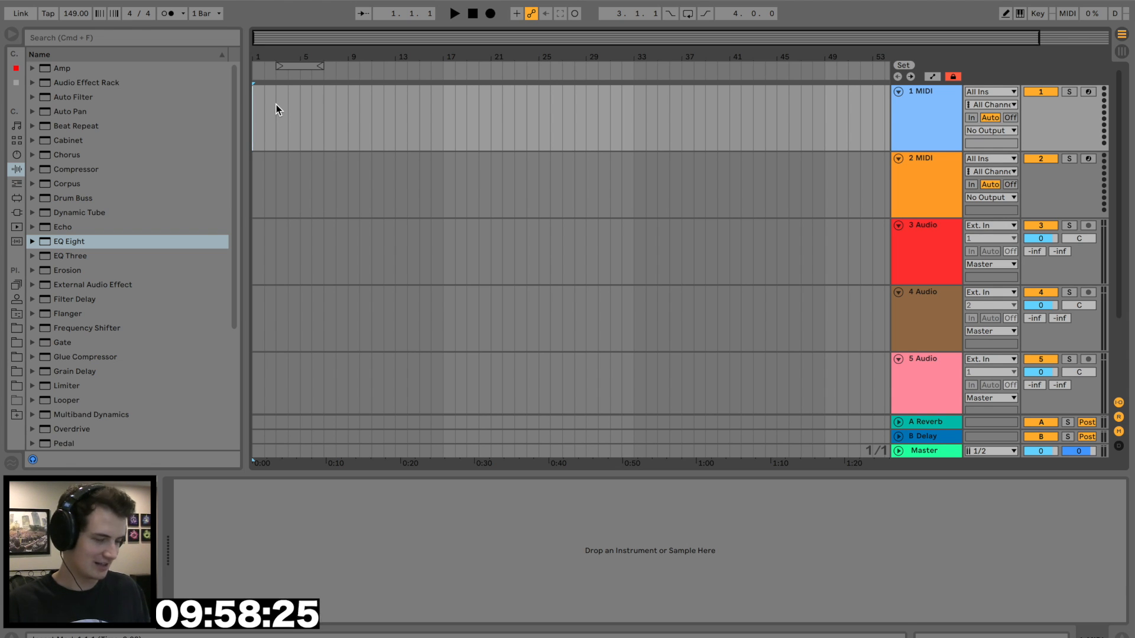
left_click(448, 94)
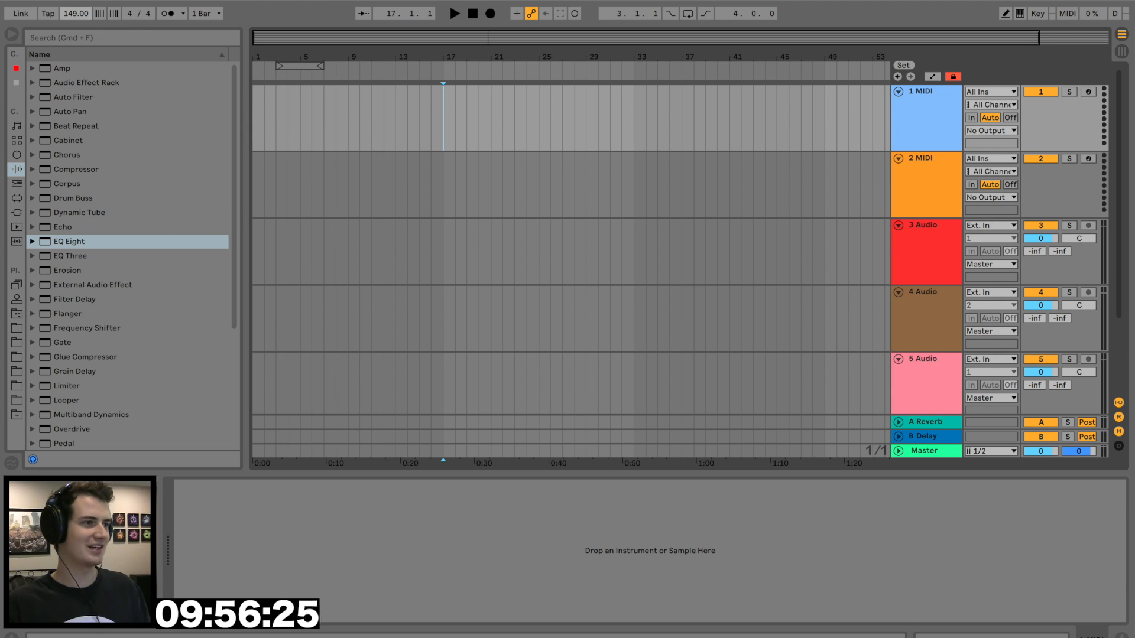
Step: Set the audio input device in the preferences to Built-in Microphone (2 In, 0 Out)
key("super+comma")
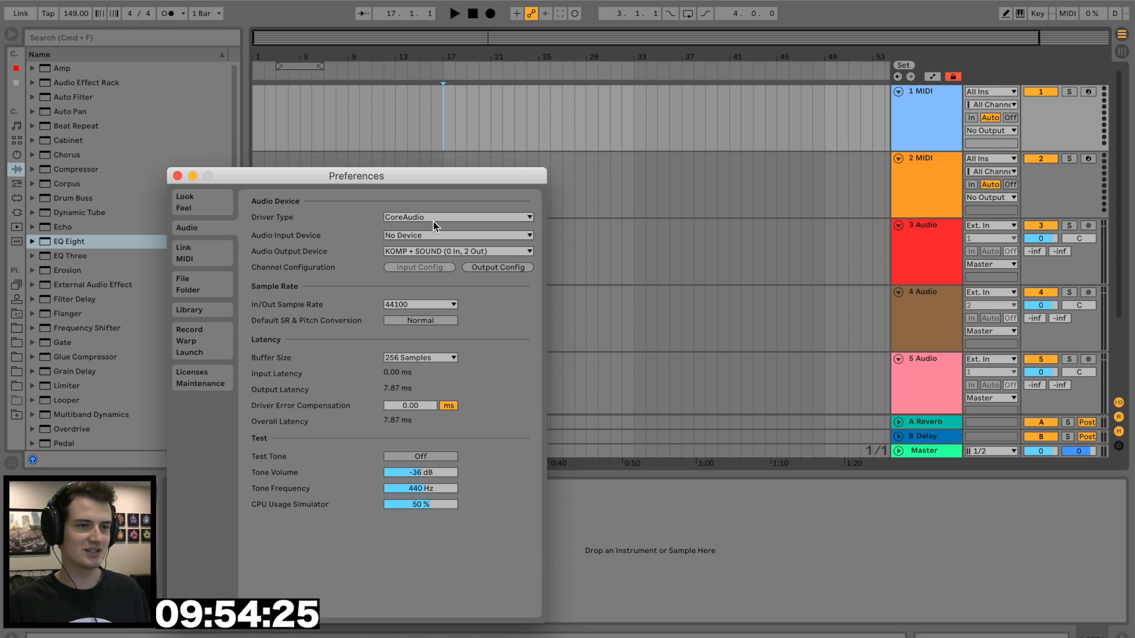
left_click(459, 235)
left_click(405, 248)
left_click(177, 175)
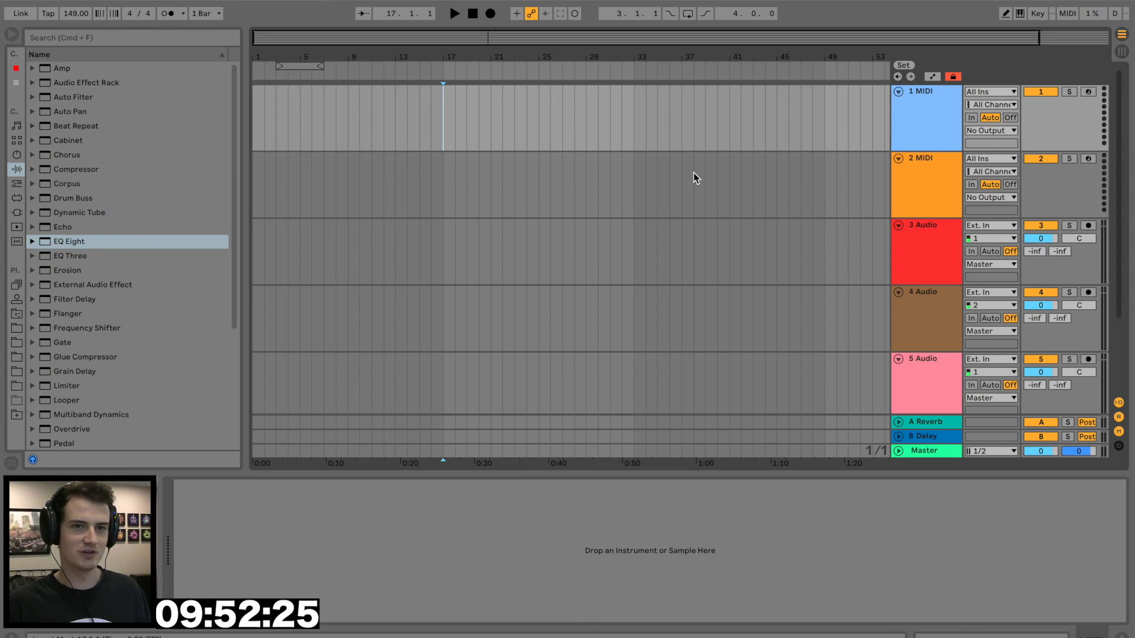
Step: Record a vocal take from bar 1 to about bar 7 on 3 Audio, armed and soloed with monitoring In and the metronome on
left_click(971, 252)
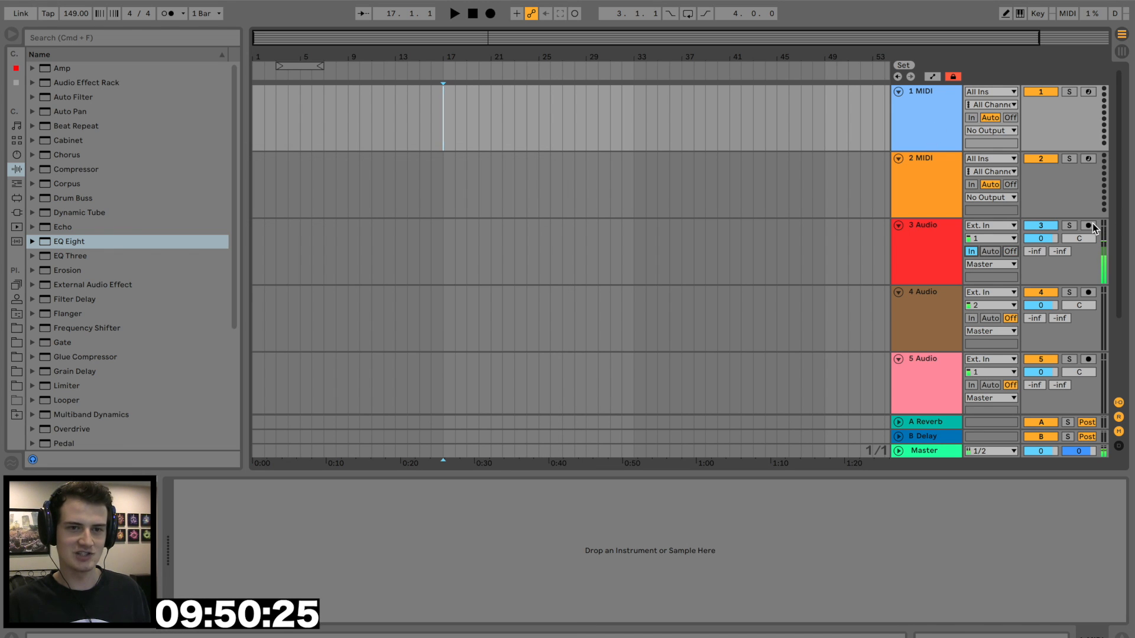
left_click(923, 225)
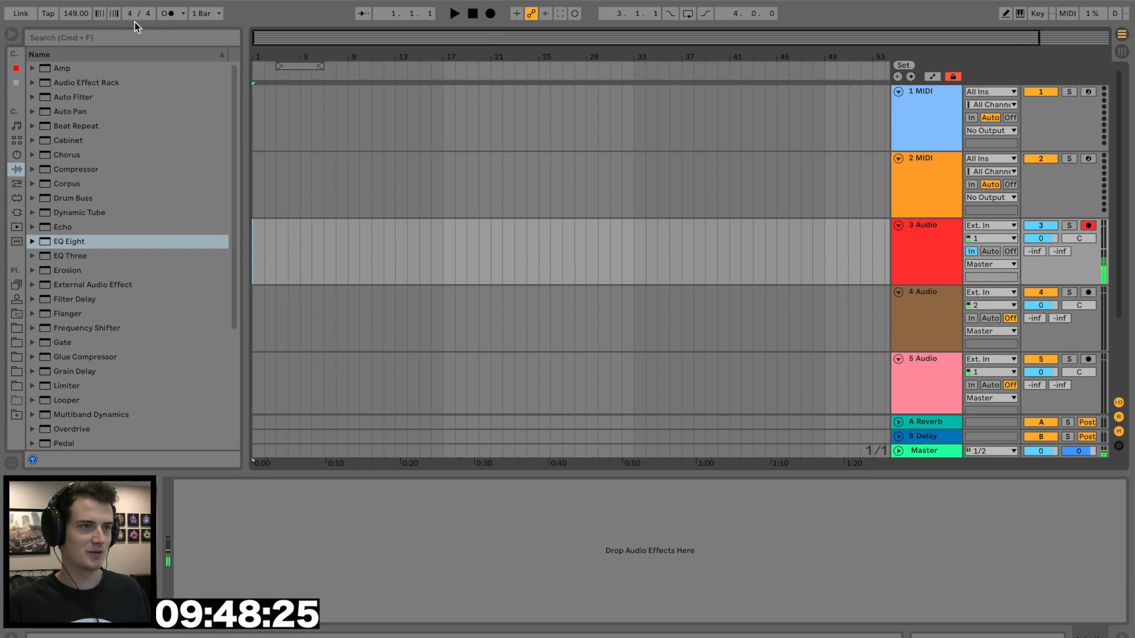
left_click(168, 13)
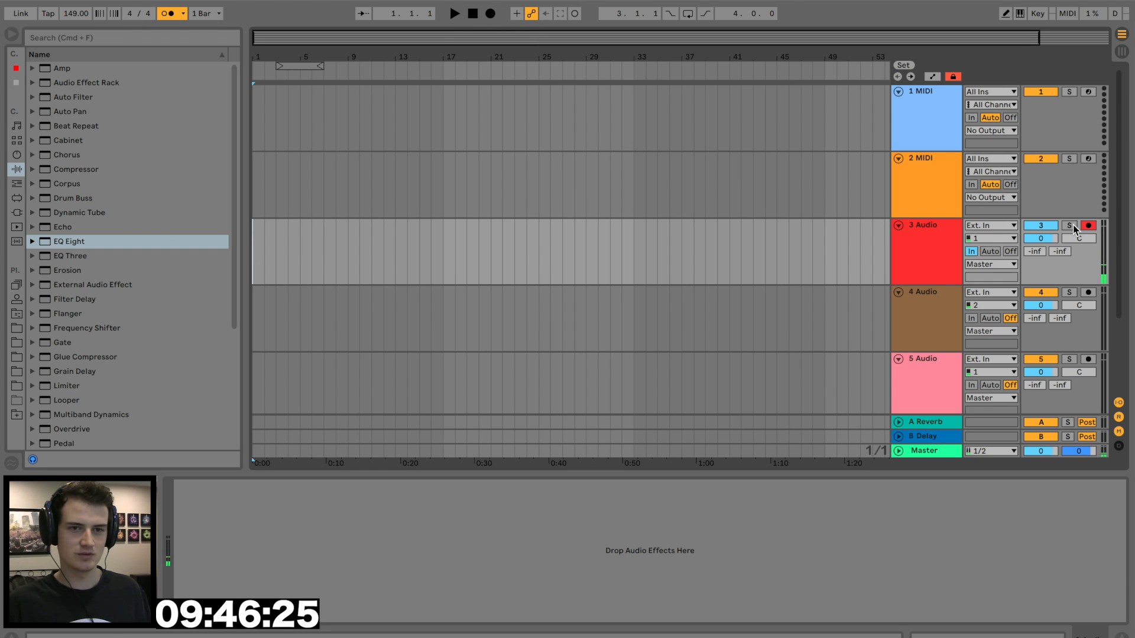
left_click(491, 14)
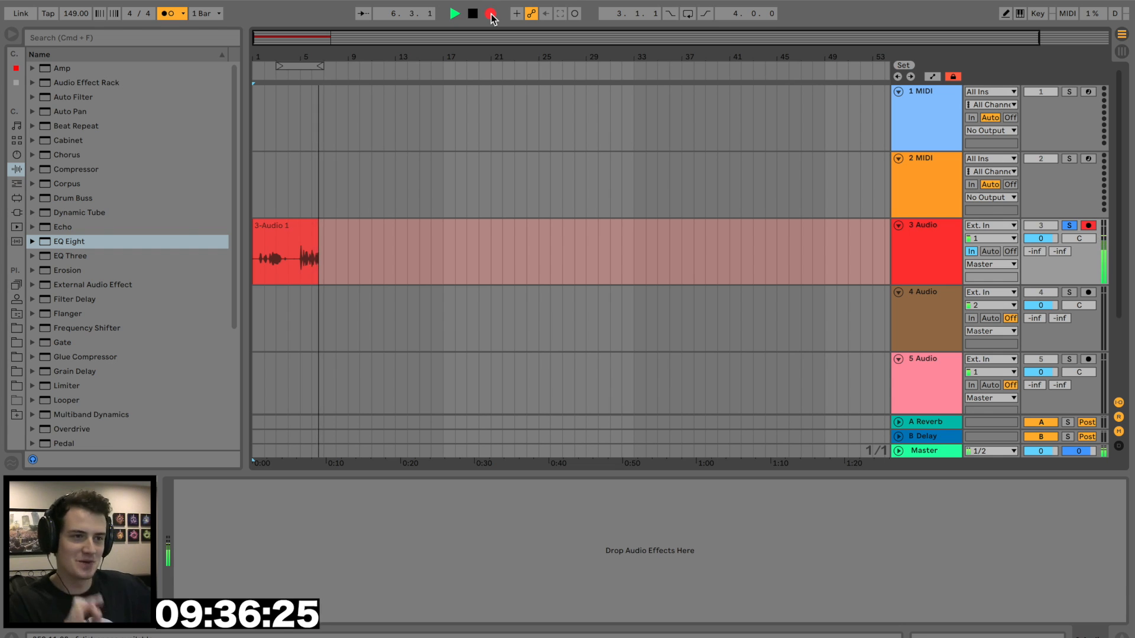
key("space")
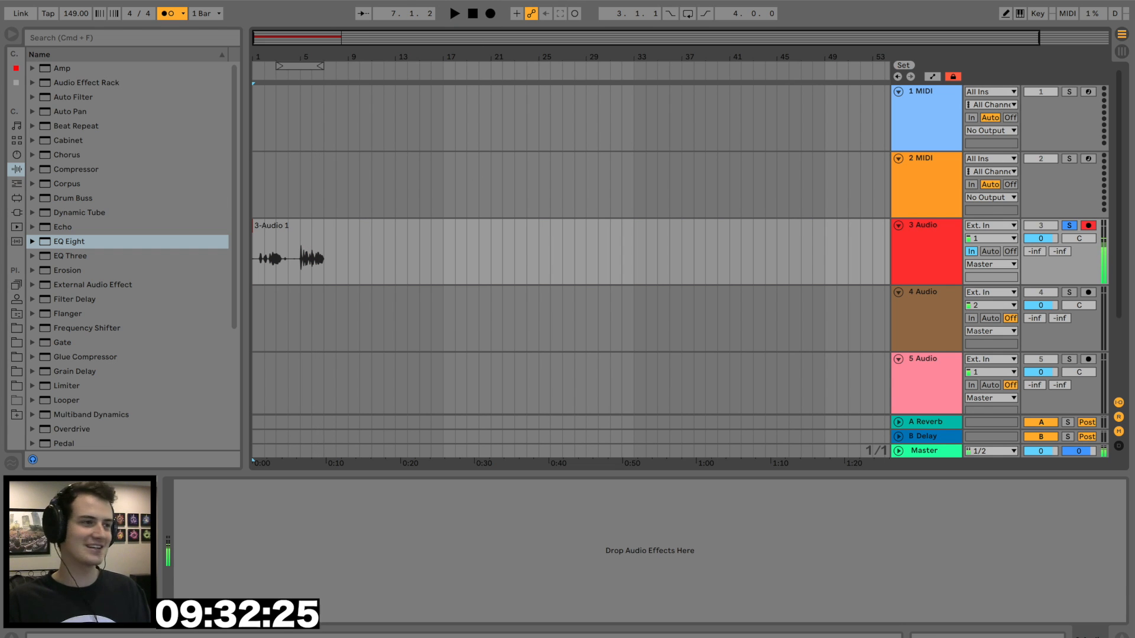
Step: Set the audio input device back to No Device
key("super+comma")
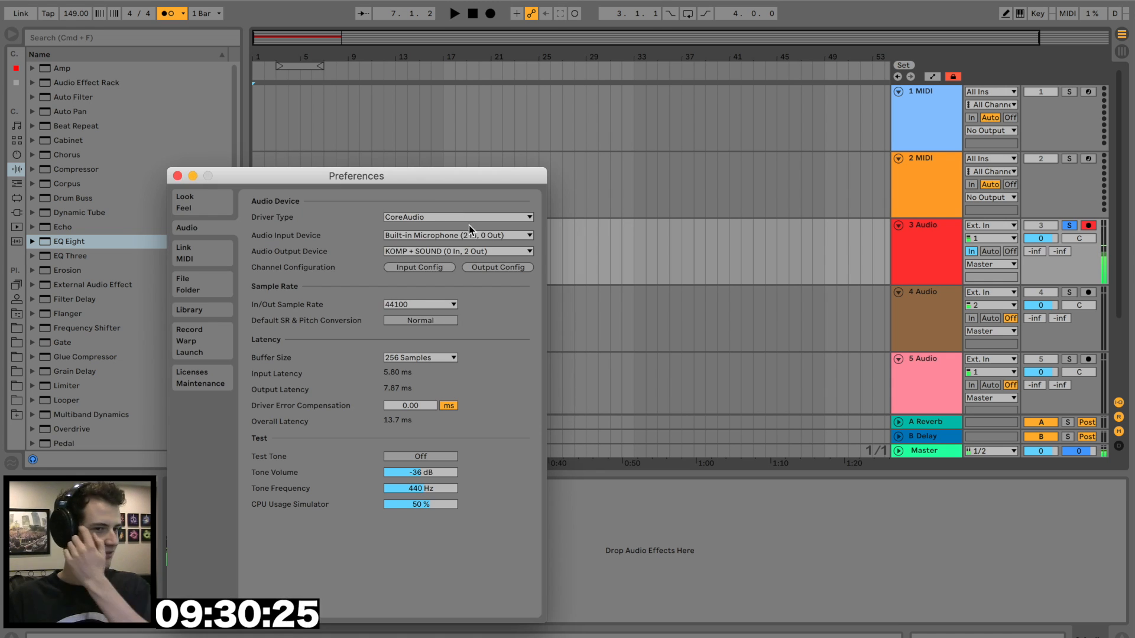
left_click(467, 236)
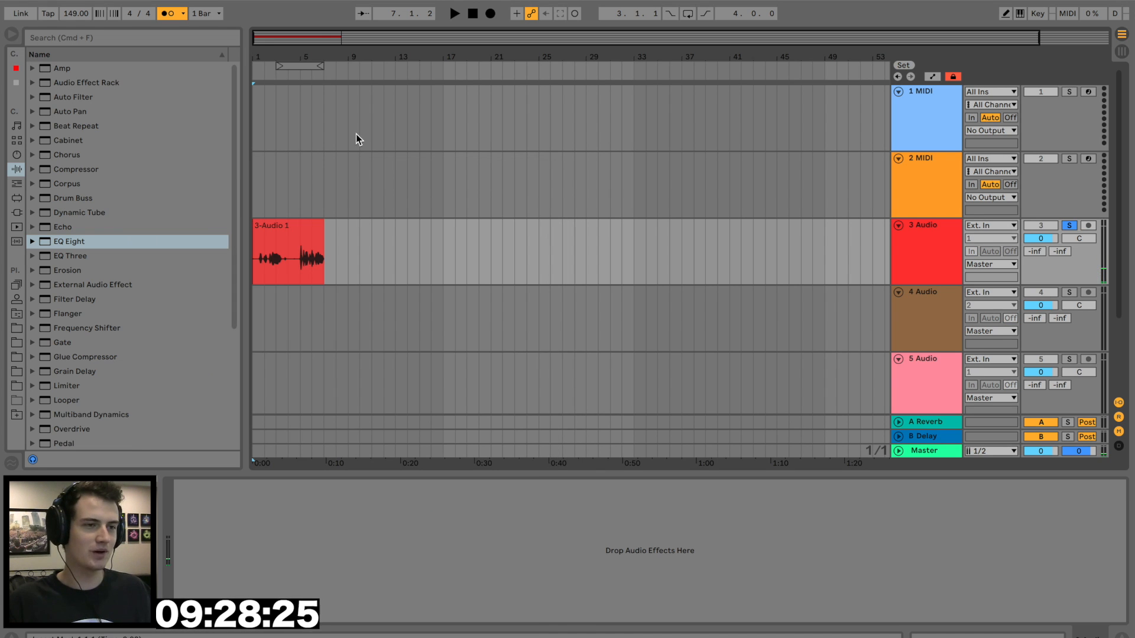
Step: Trim the vocal recording to its second phrase, starting around bar 5, and move that phrase to bar 1
left_click_drag(262, 51, 258, 47)
left_click(264, 228)
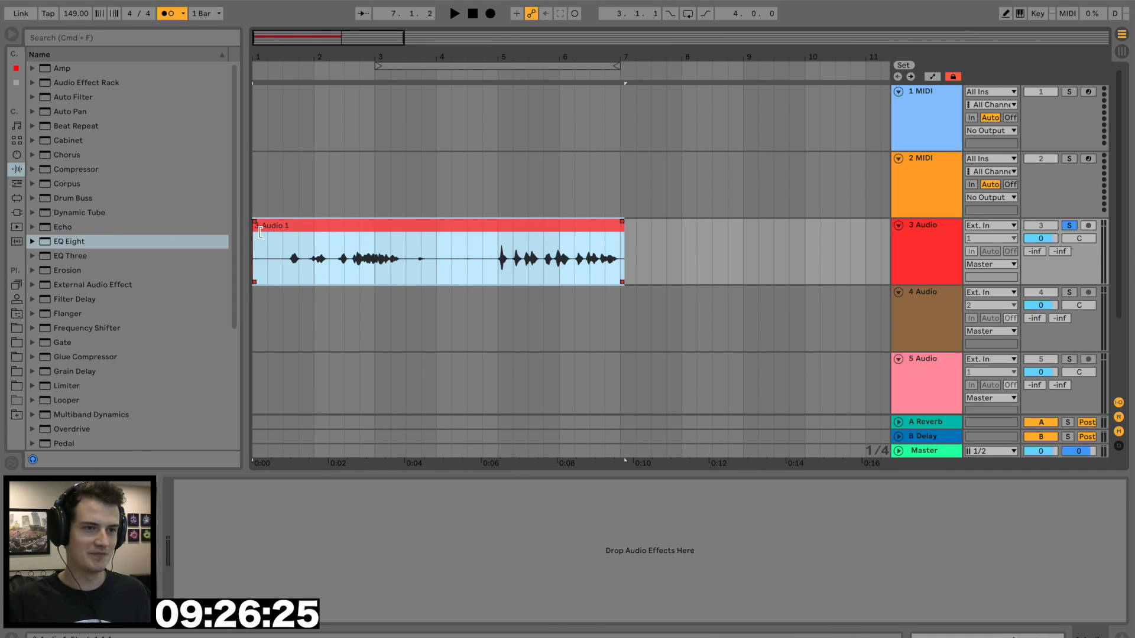
left_click_drag(255, 239, 284, 248)
key("space")
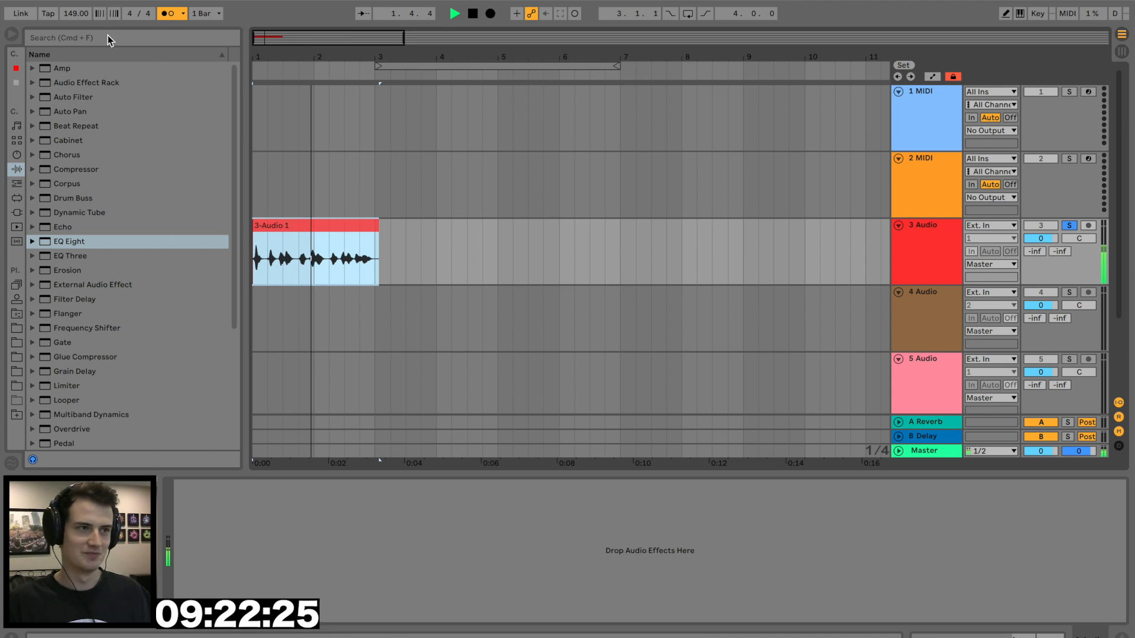
Step: Trim the remaining silence before the vocal's first word, keep the clip starting at bar 1, and turn off the metronome
key("z")
key("space")
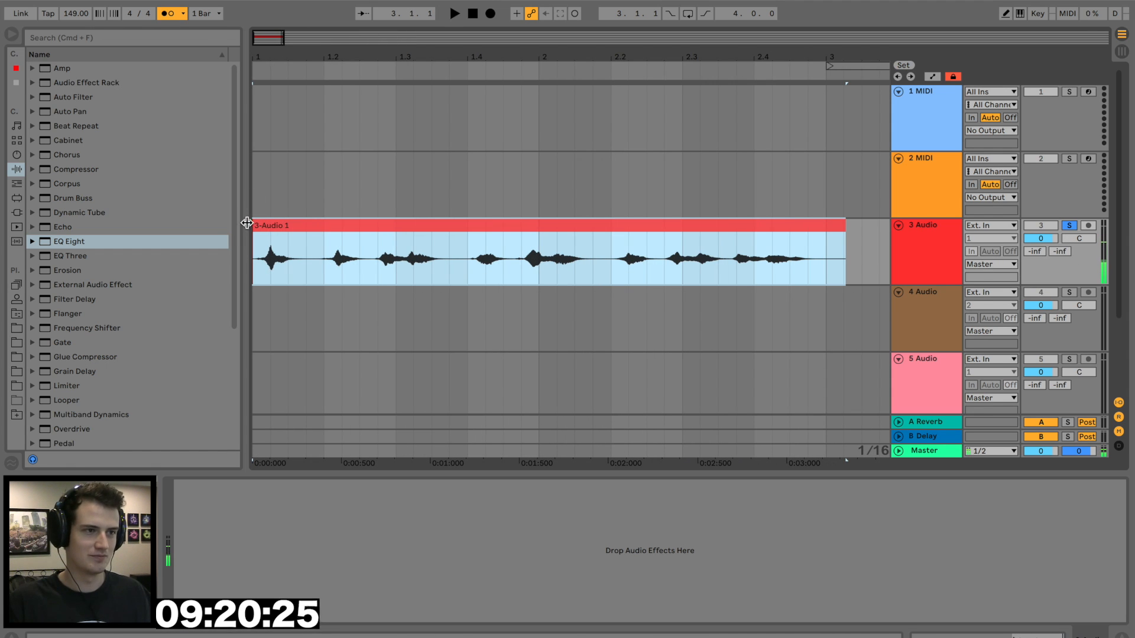
left_click_drag(255, 227, 297, 218)
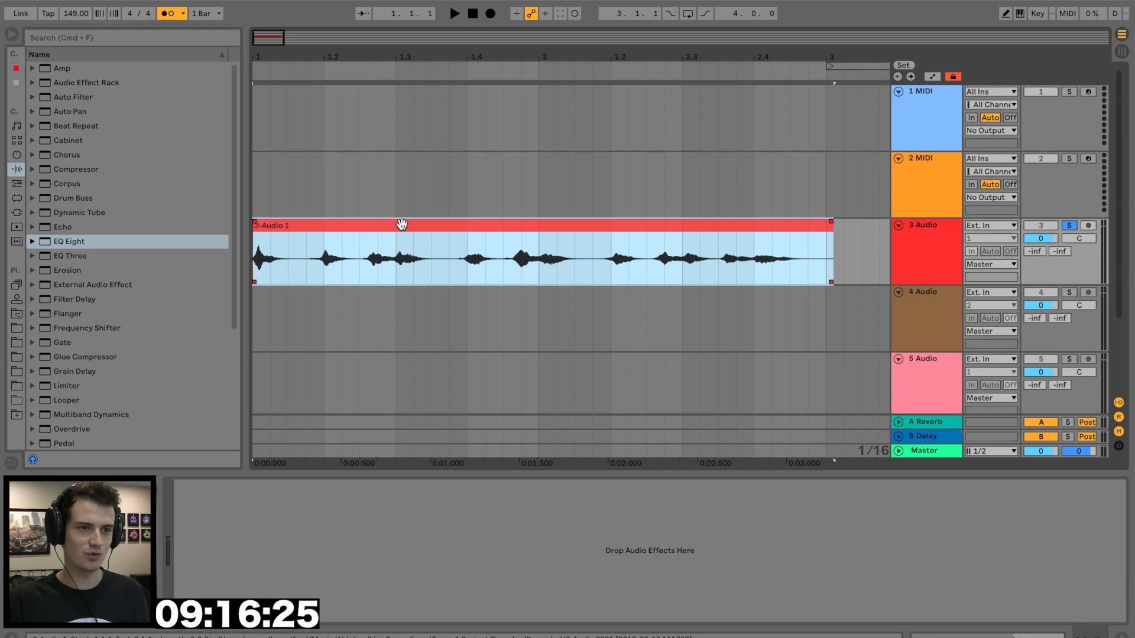
key("space")
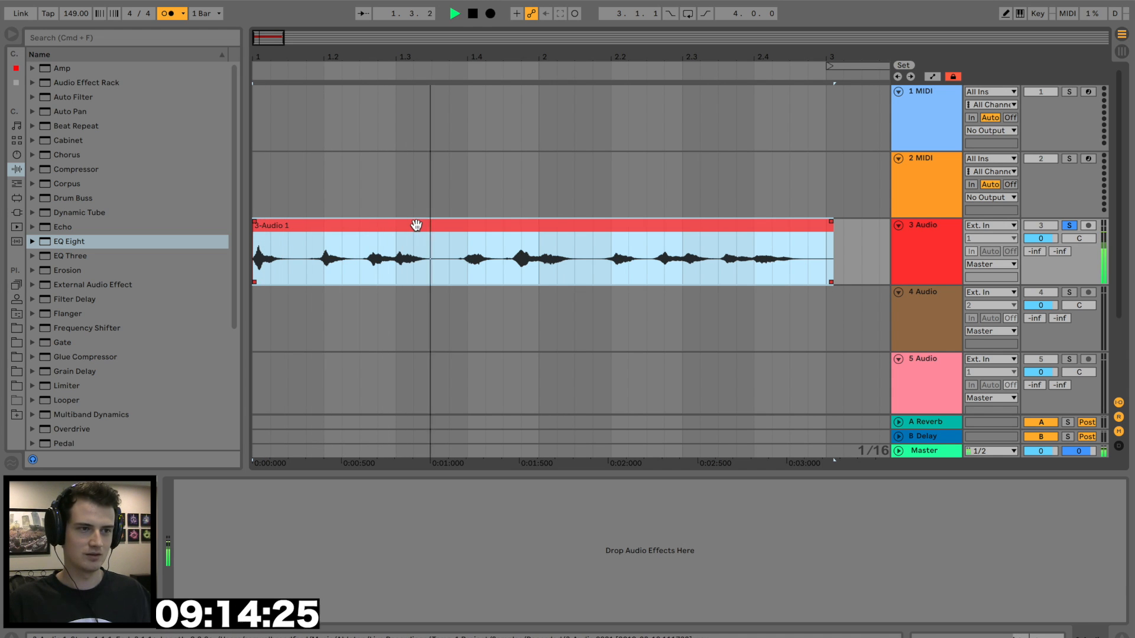
key("space")
left_click(172, 14)
Step: Add a Vocoder to the 3 Audio track and raise its number of bands while the vocal plays
left_click(933, 249)
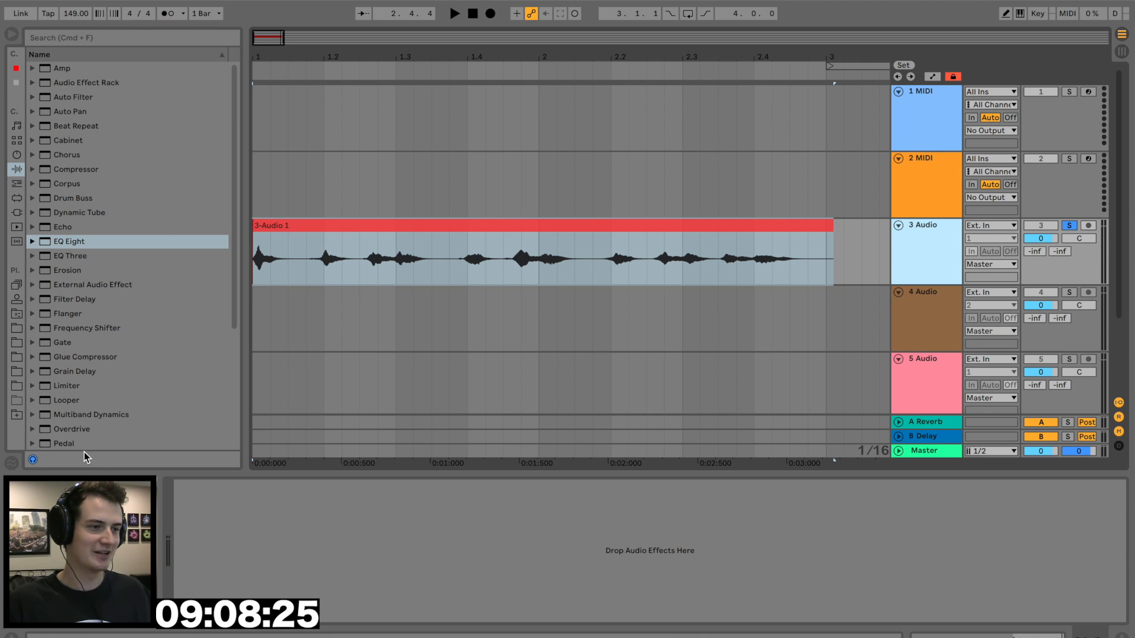
scroll(83, 457, "down", 5)
left_click_drag(80, 444, 461, 247)
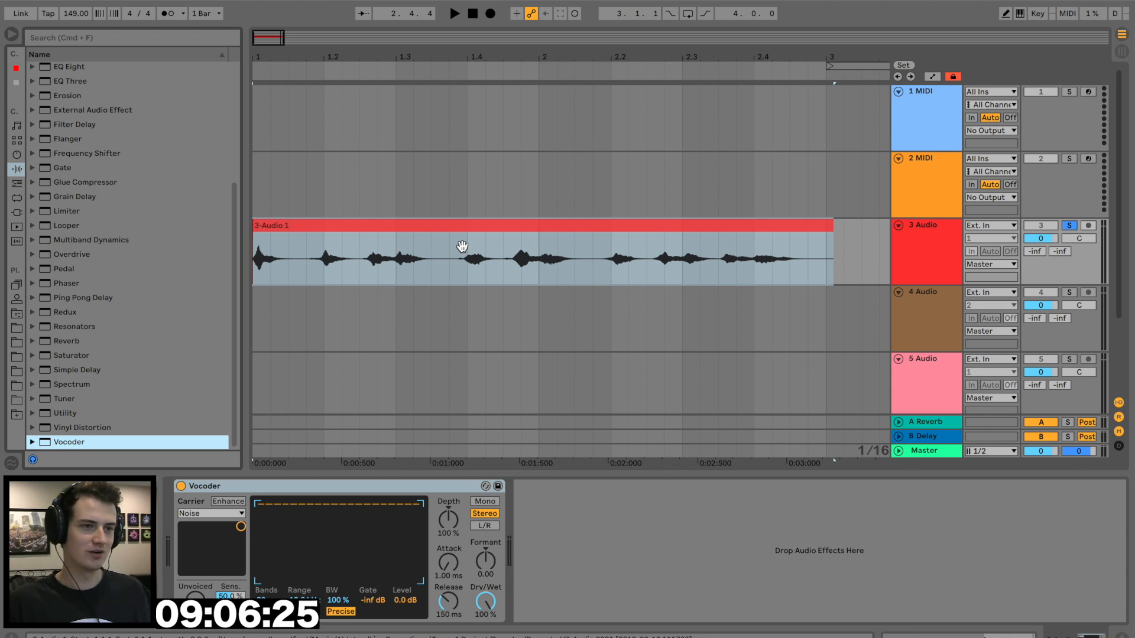
key("space")
left_click_drag(264, 600, 264, 556)
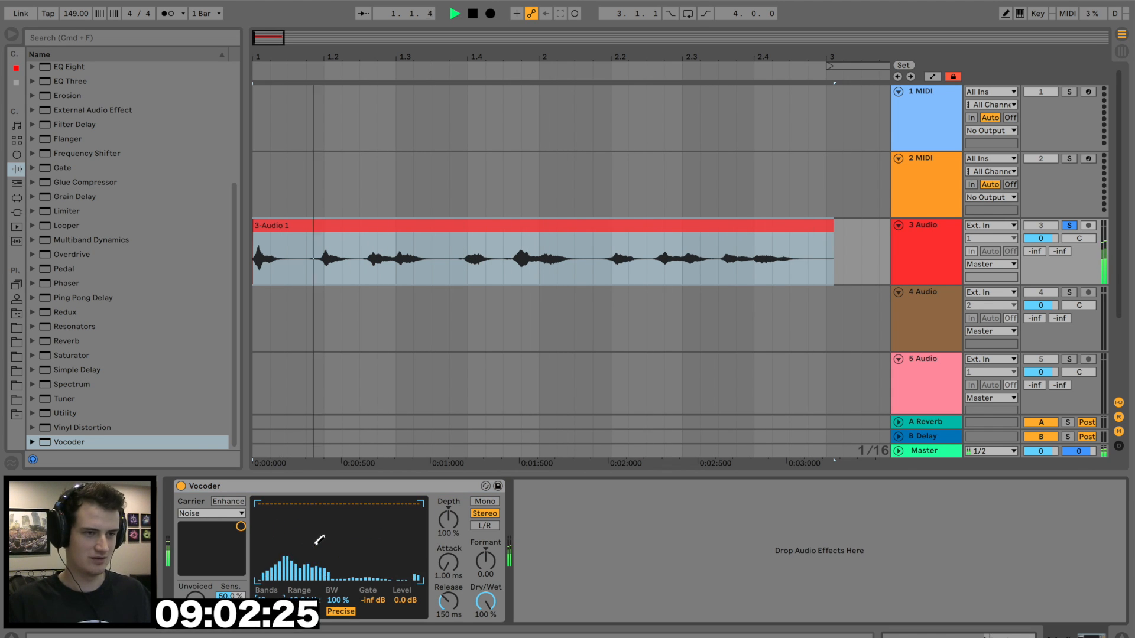
Step: Stop playback and duplicate the 3 Audio track together with its vocal clip and Vocoder
left_click(913, 251)
key("space")
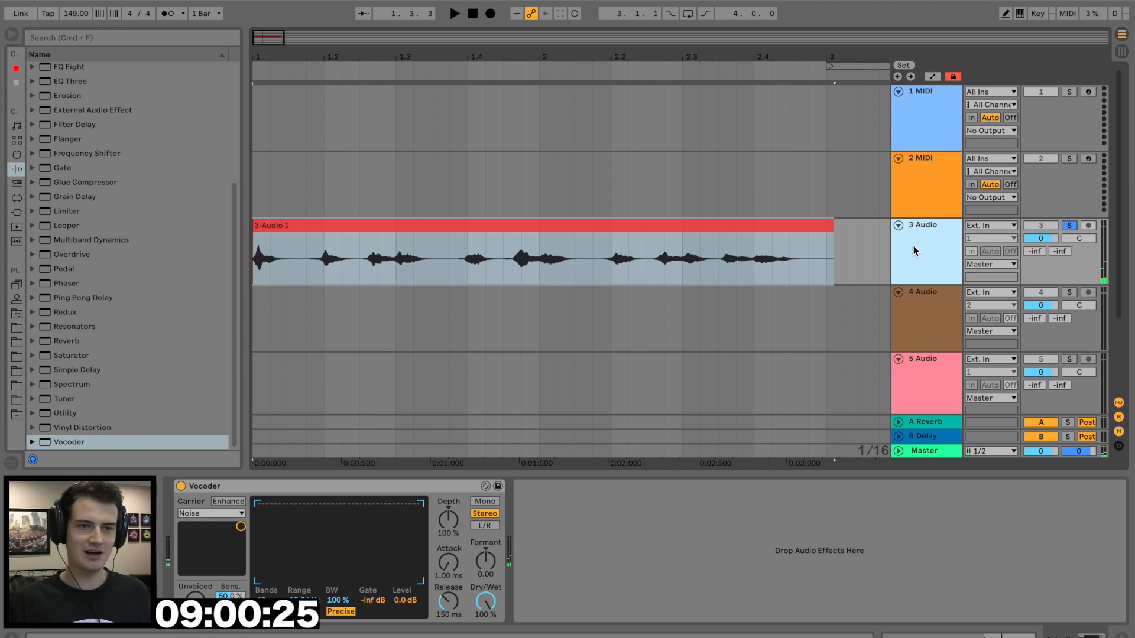
key("super+d")
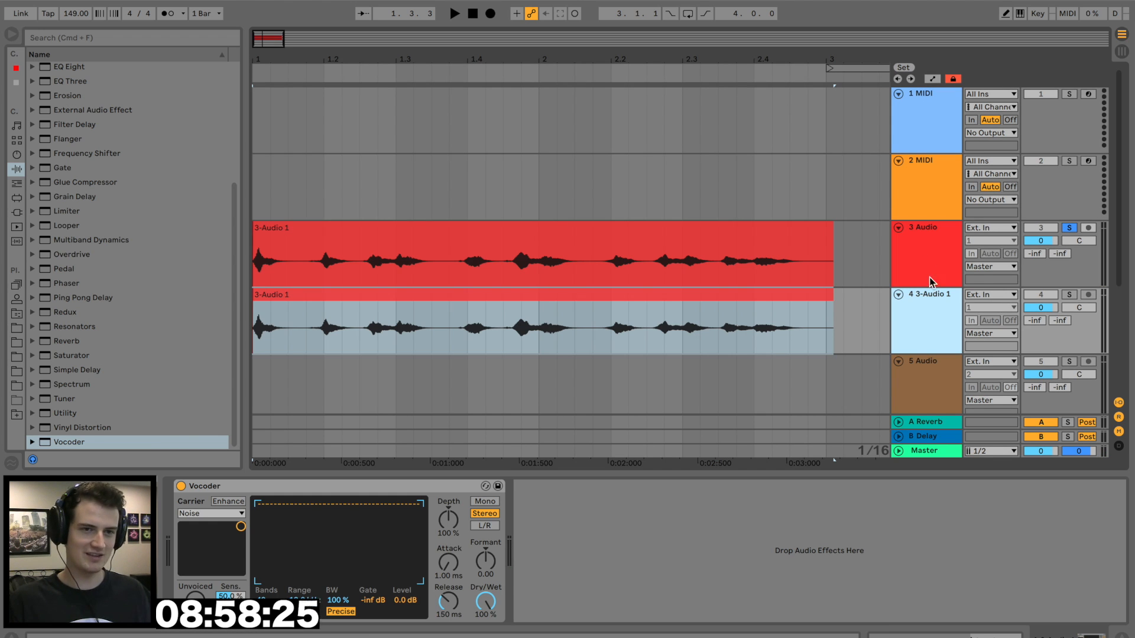
Step: Load the Serum VST instrument onto the 2 MIDI track
left_click(933, 169)
left_click(18, 214)
left_click(33, 83)
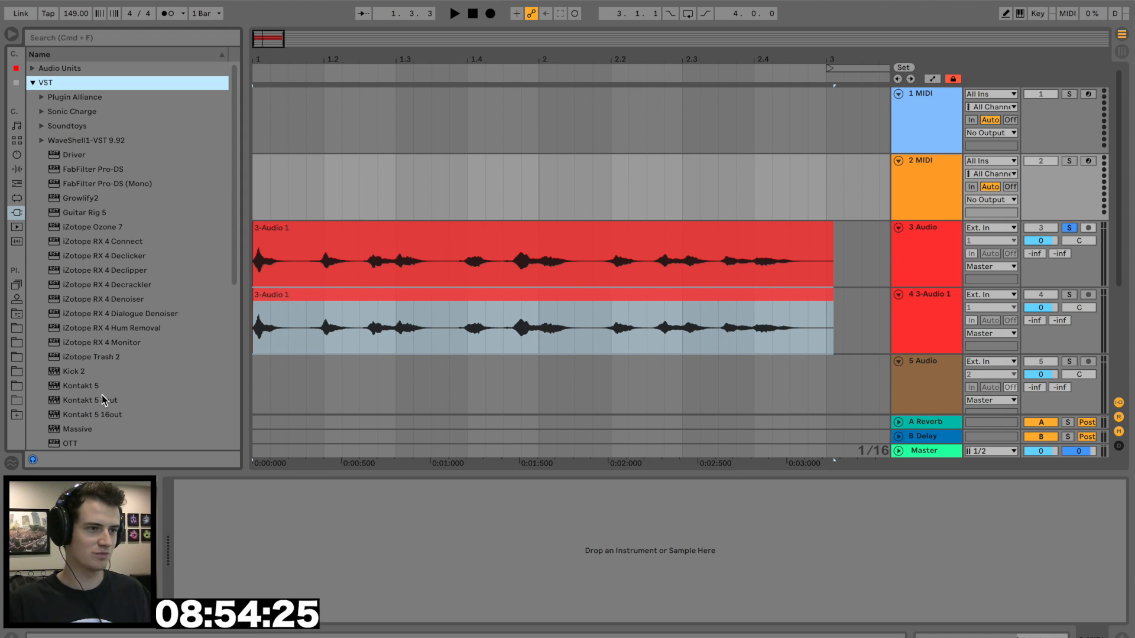
scroll(95, 390, "down", 10)
left_click_drag(73, 355, 580, 210)
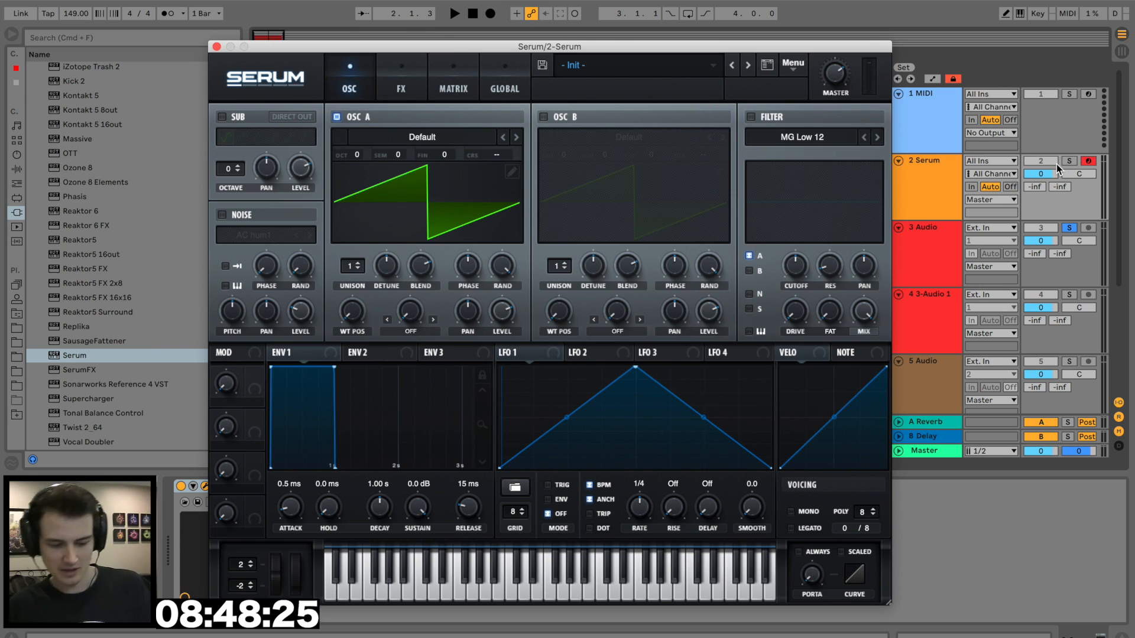
Step: Solo the Serum track, play a phrase alternating E3 and F3, and capture the performance as a MIDI clip
left_click(1070, 160)
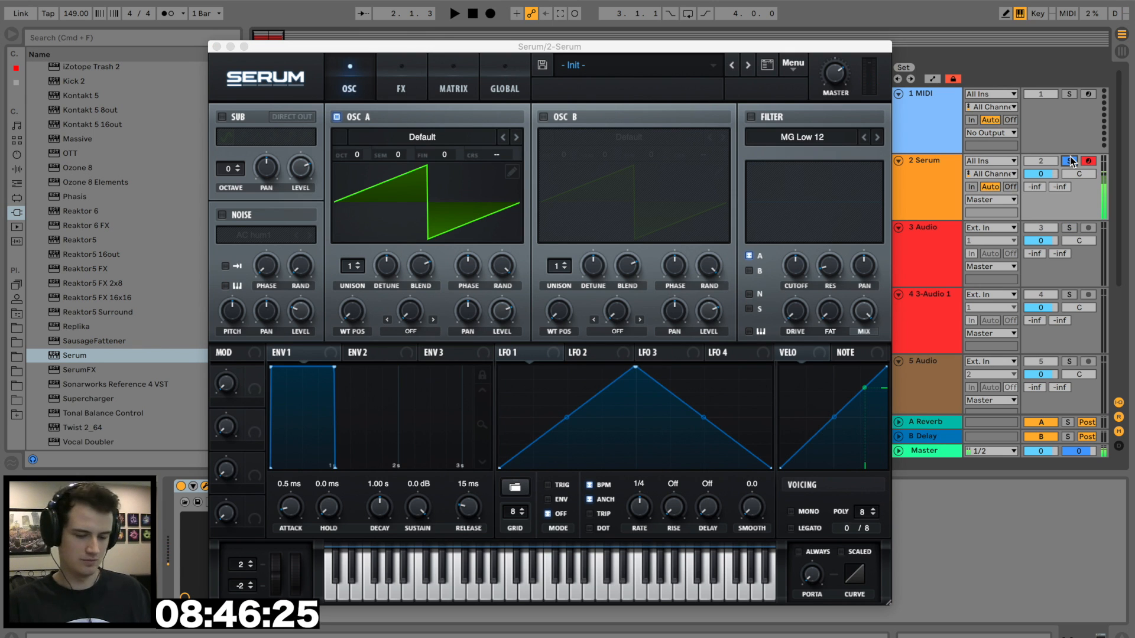
key("d")
key("d")
key("f")
key("d")
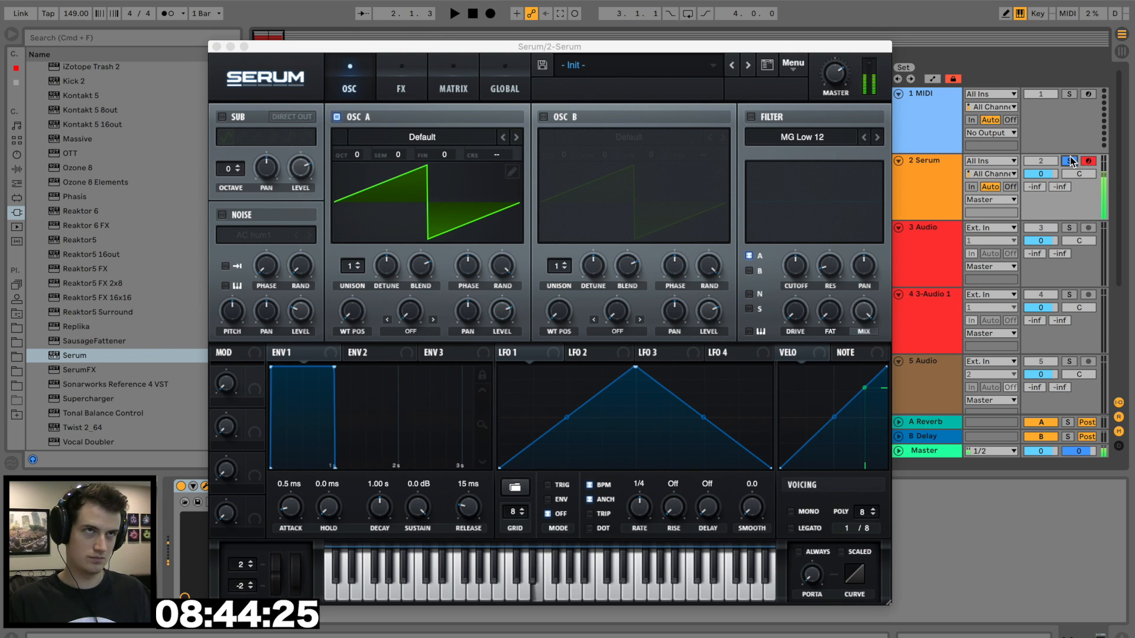
key("f")
key("d")
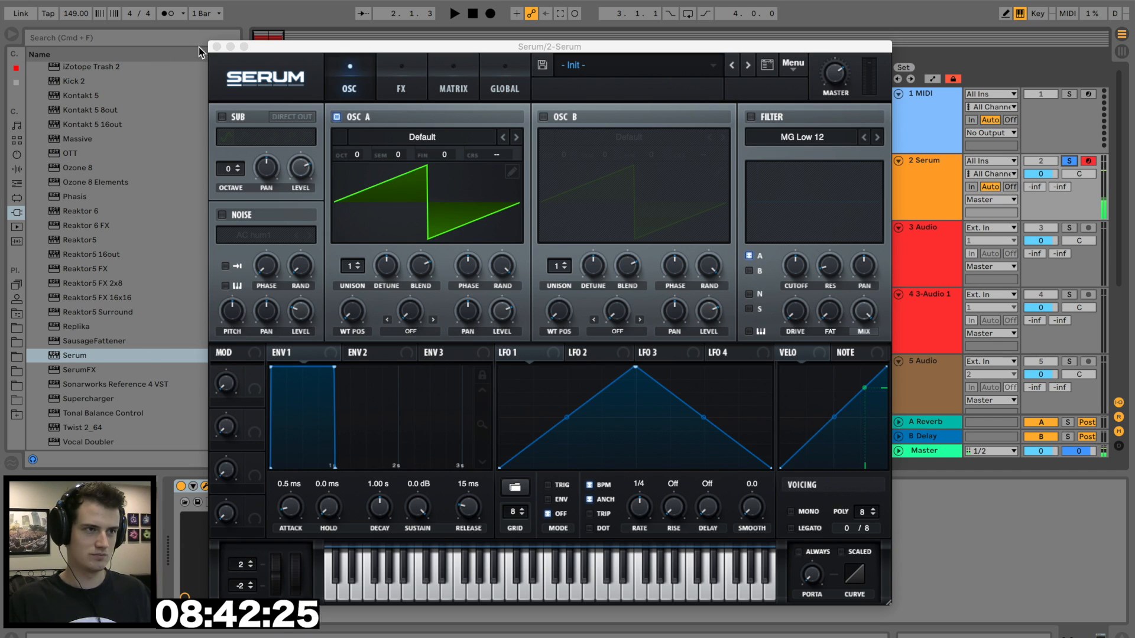
left_click(216, 46)
left_click(562, 13)
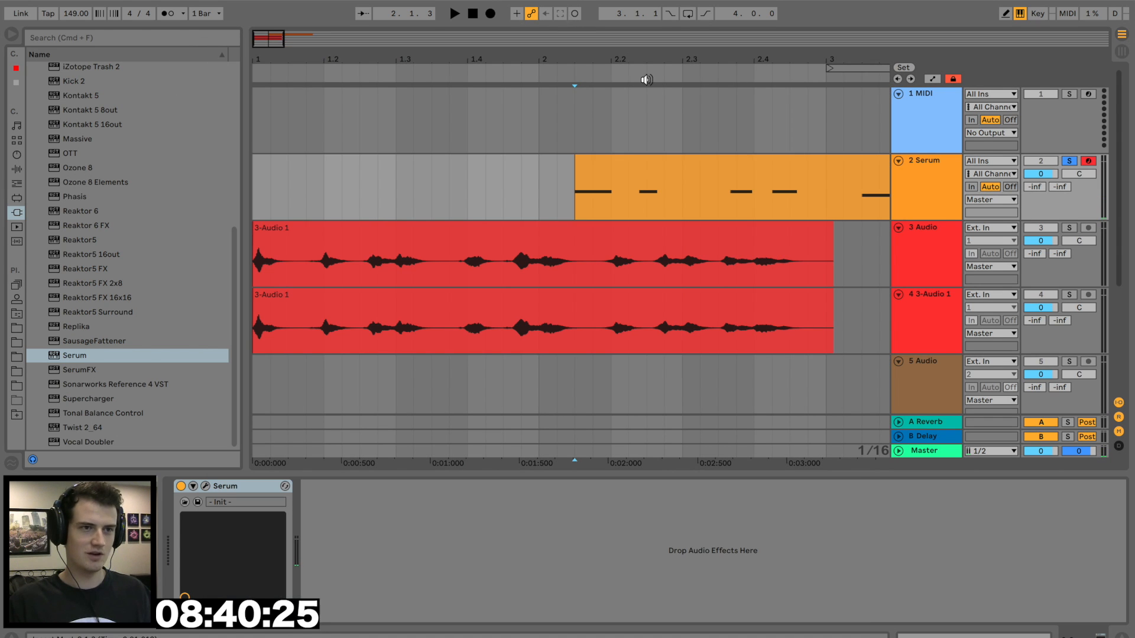
Step: Move the captured Serum clip to the start of bar 1 and play it back
left_click_drag(646, 60, 440, 60)
left_click_drag(508, 161, 287, 170)
key("space")
Step: Cut off the first bar of the Serum clip at bar 2 and move the remaining part to bar 1
left_click(388, 202)
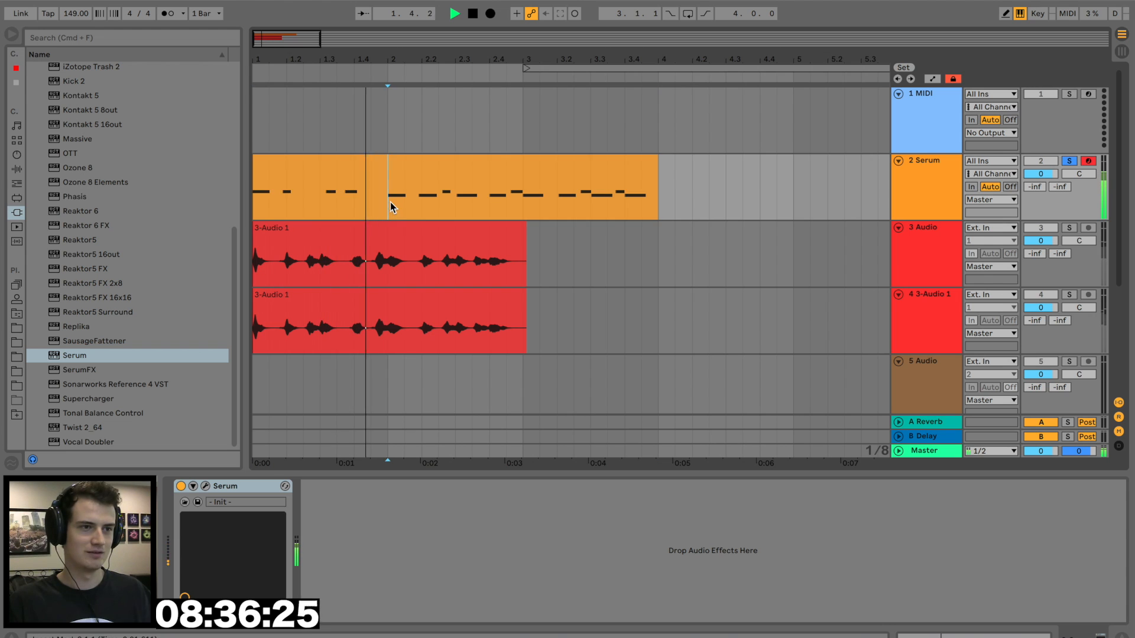
key("super+e")
left_click(342, 164)
key("Delete")
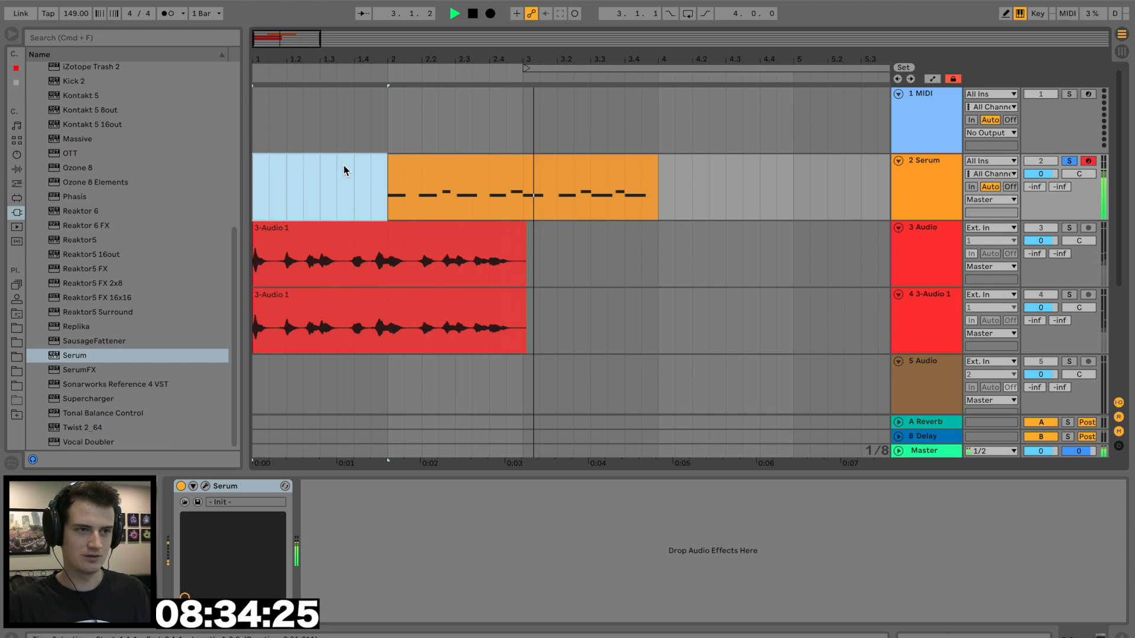
key("space")
left_click_drag(520, 168, 322, 166)
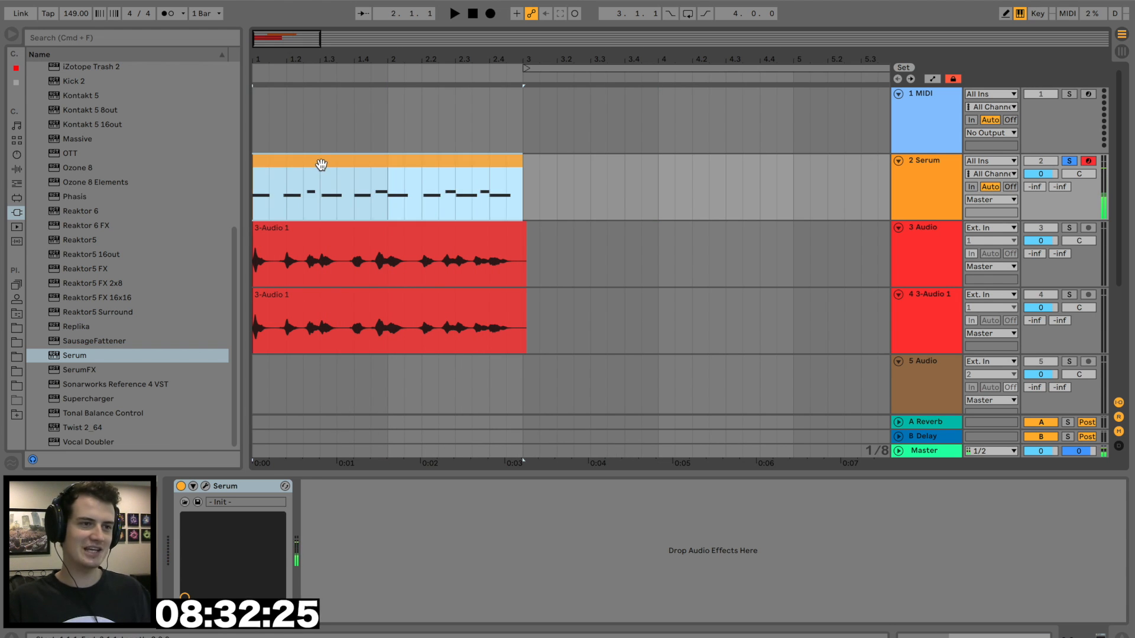
Step: Open the Serum clip's notes for editing and align the start of the second E3 note with beat 2.2
double_click(323, 166)
left_click_drag(746, 332, 746, 309)
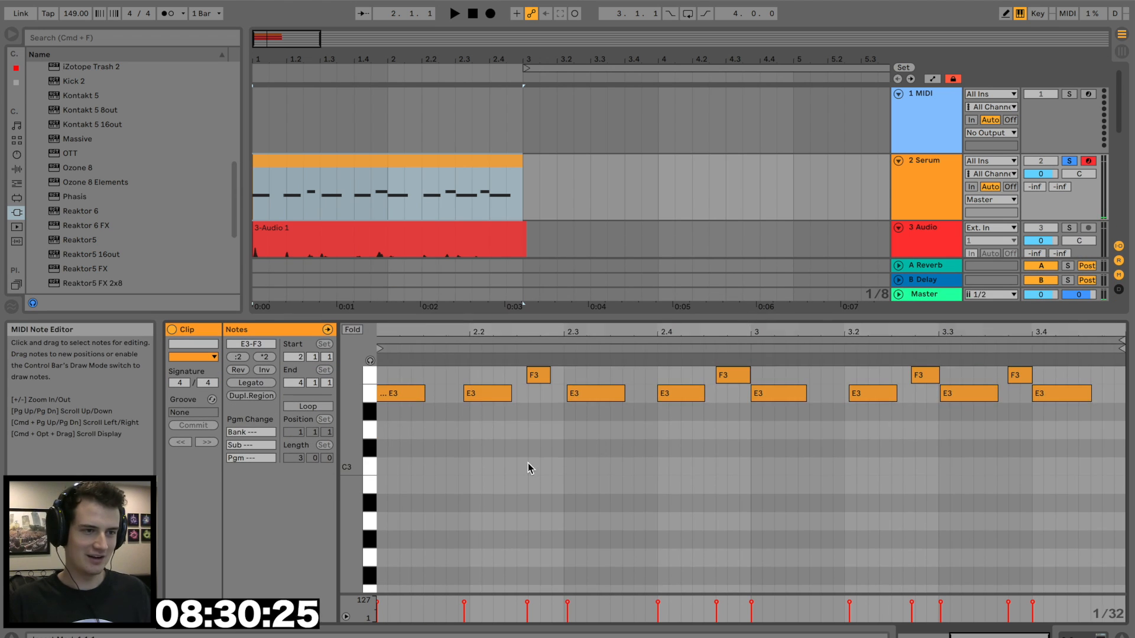
scroll(528, 463, "left", 5)
scroll(527, 463, "right", 2)
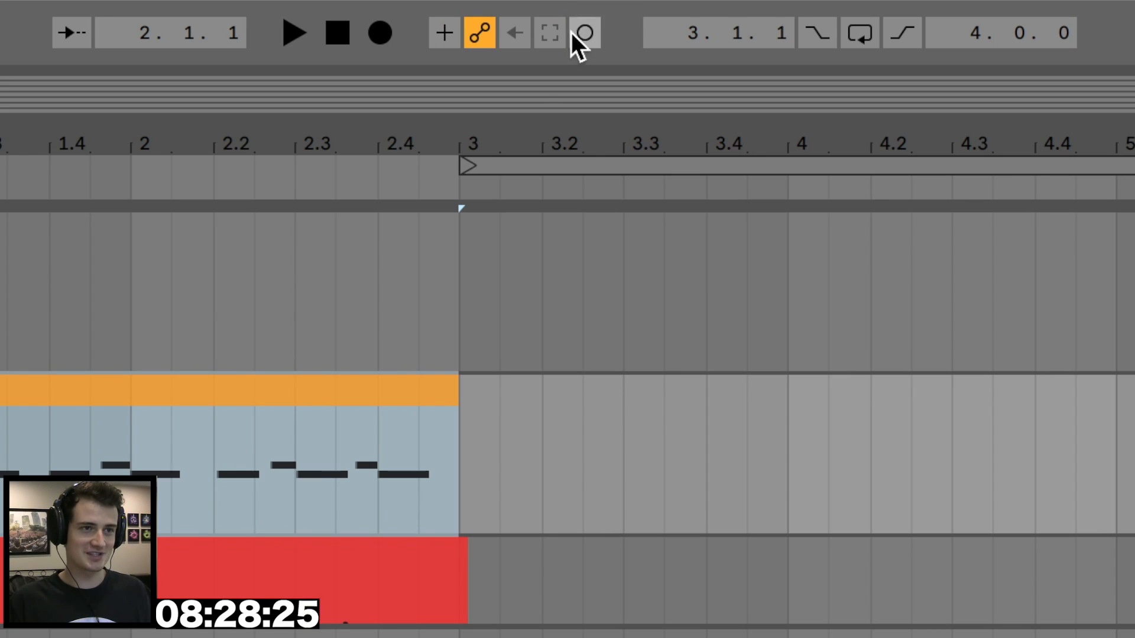
left_click_drag(523, 331, 553, 464)
scroll(610, 395, "right", 3)
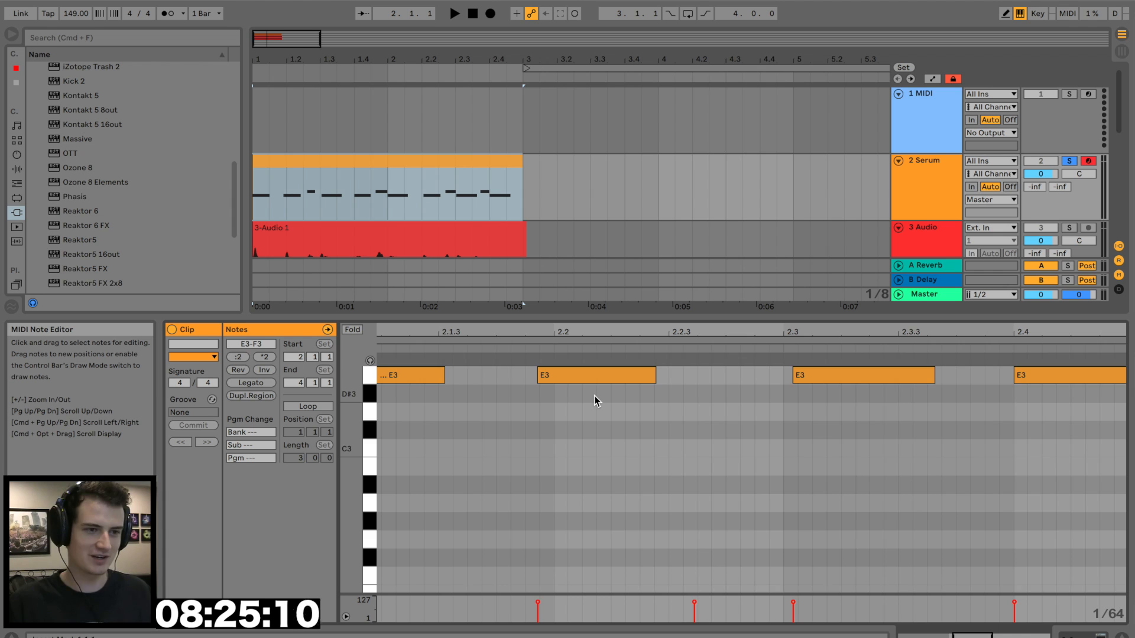
scroll(596, 402, "up", 4)
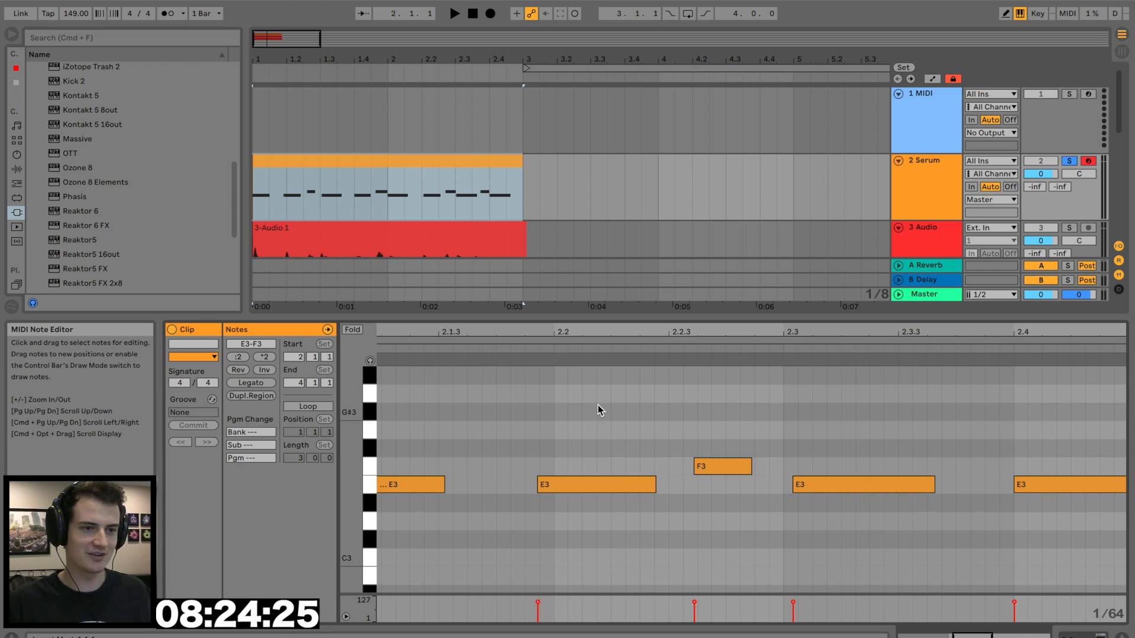
scroll(586, 402, "left", 2)
left_click(687, 484)
left_click_drag(687, 480, 689, 480)
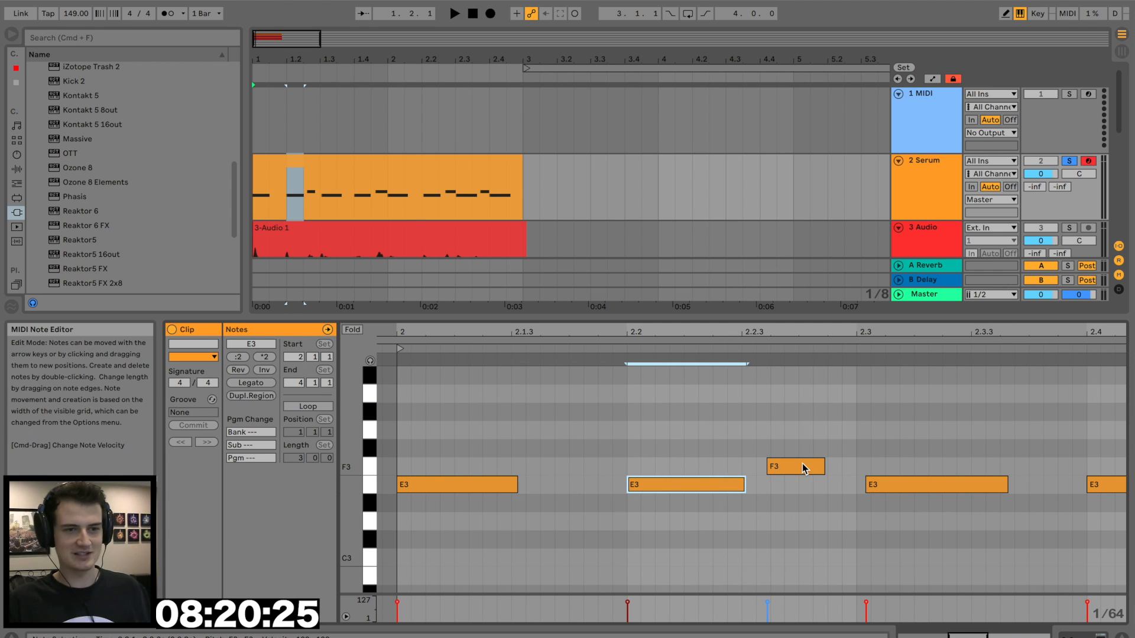
Step: Align the Serum clip's E3 note with beat 2.3 and tighten the F3 and E3 notes around the start of bar 3
scroll(769, 491, "down", 3)
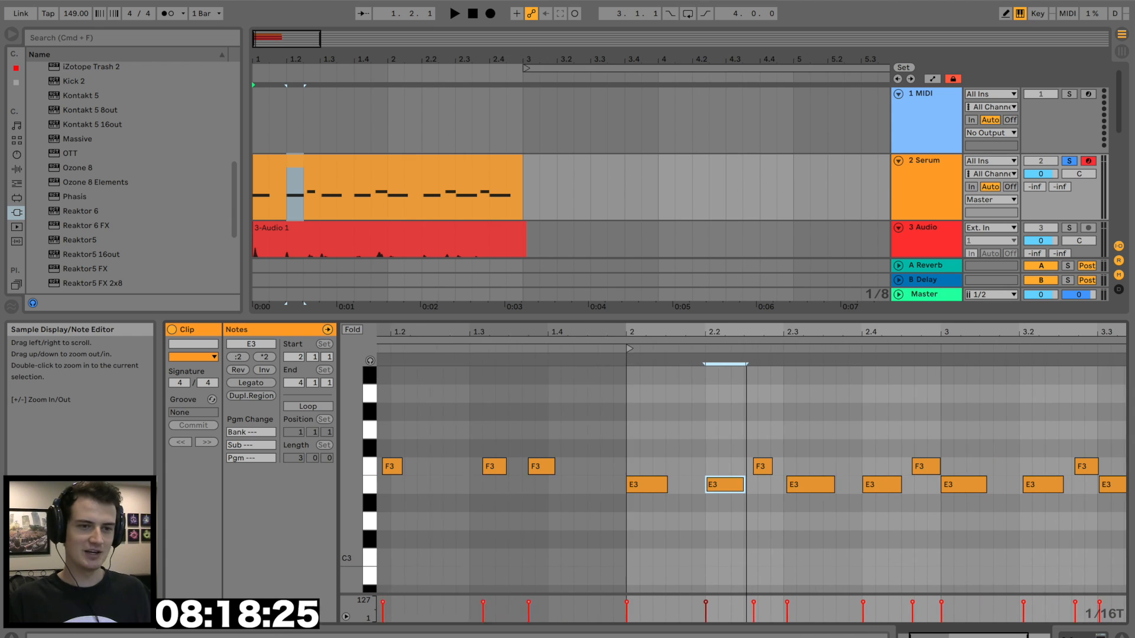
left_click_drag(762, 470, 815, 495)
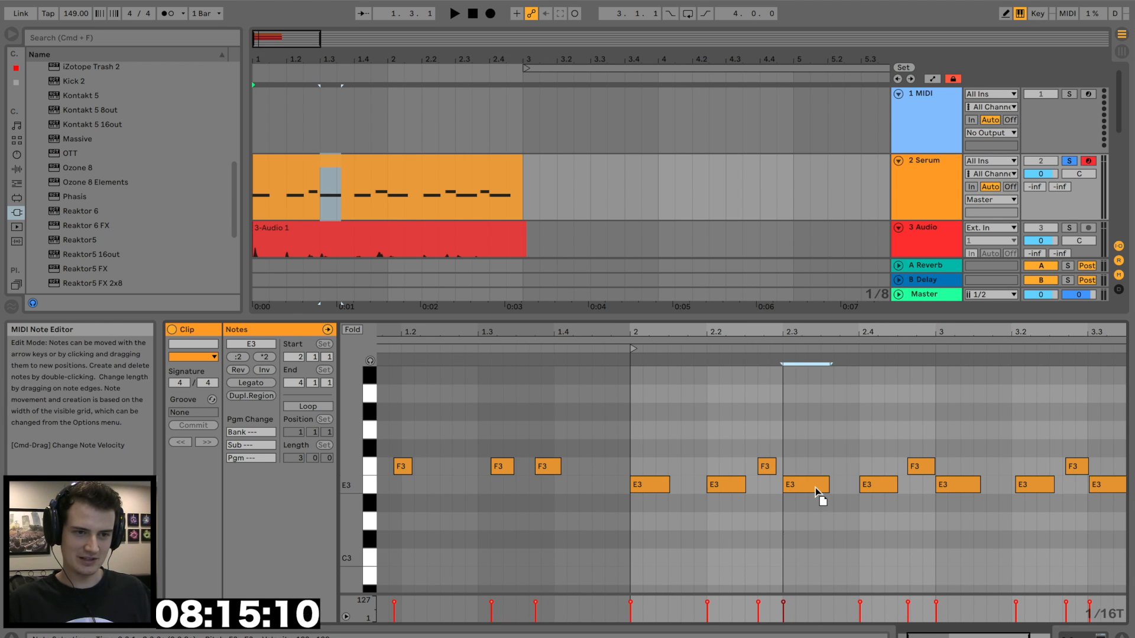
left_click(921, 470)
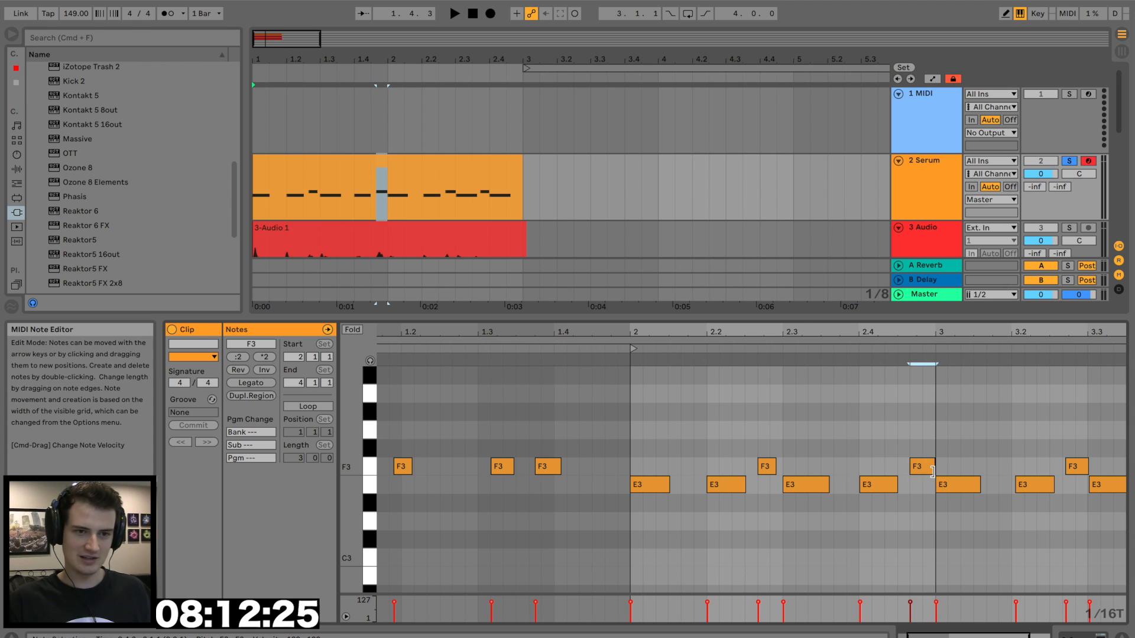
scroll(931, 480, "right", 5)
key("space")
left_click(857, 484)
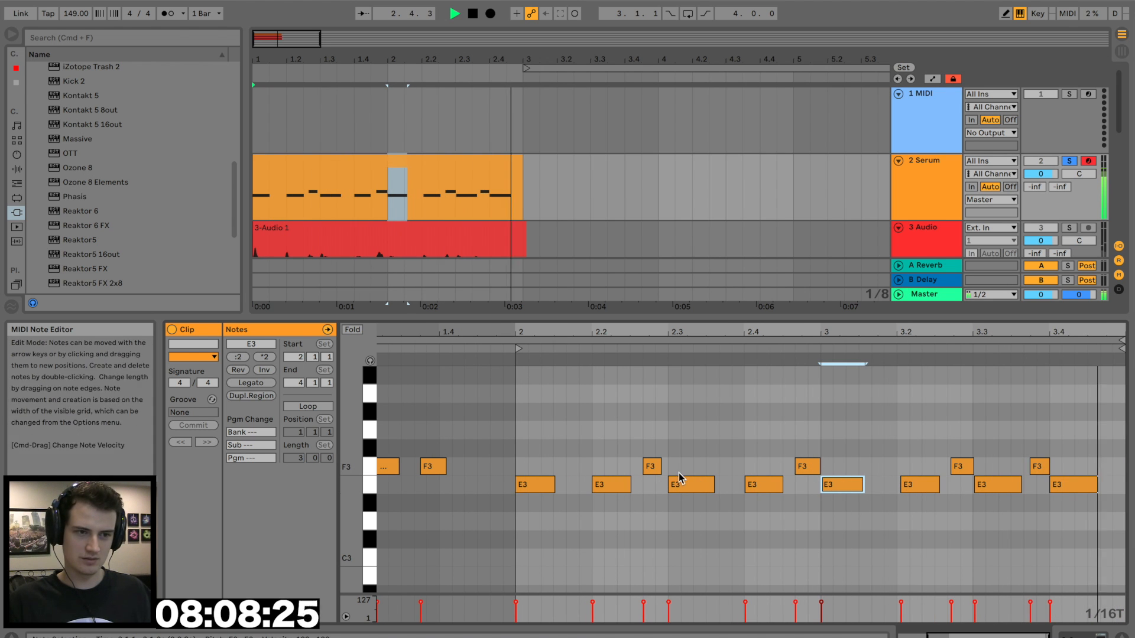
Step: Extend the F3 note before beat 2.3 to meet the next E3, and tighten the notes around beats 3.3 and 3.4 during playback
key("space")
left_click(652, 467)
key("space")
left_click(984, 485)
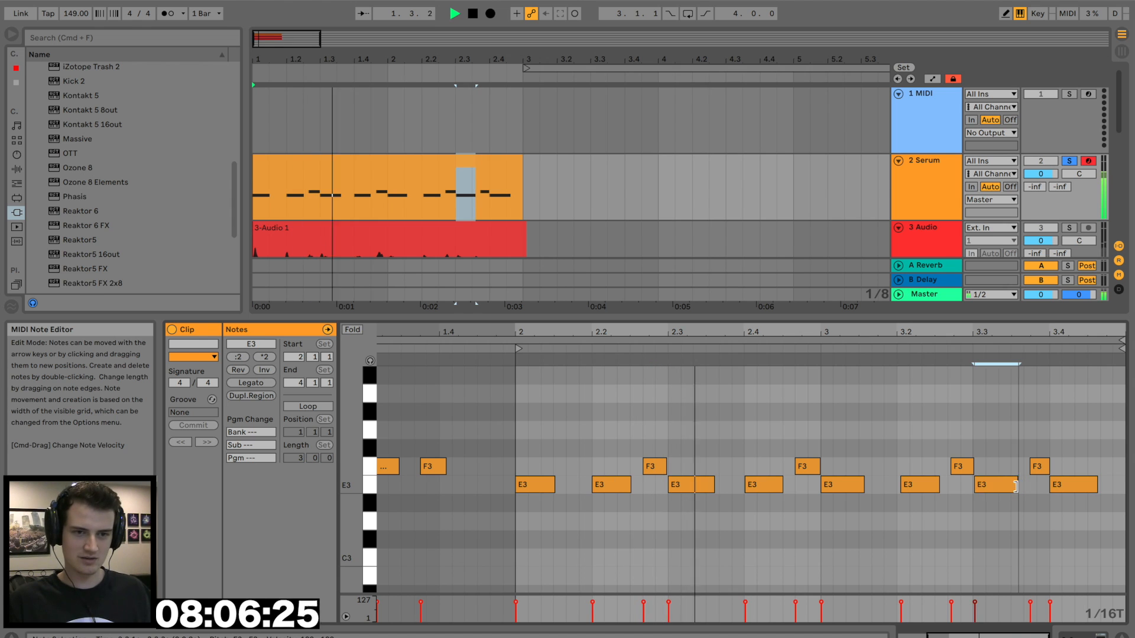
left_click_drag(961, 469, 1035, 467)
left_click(1075, 486)
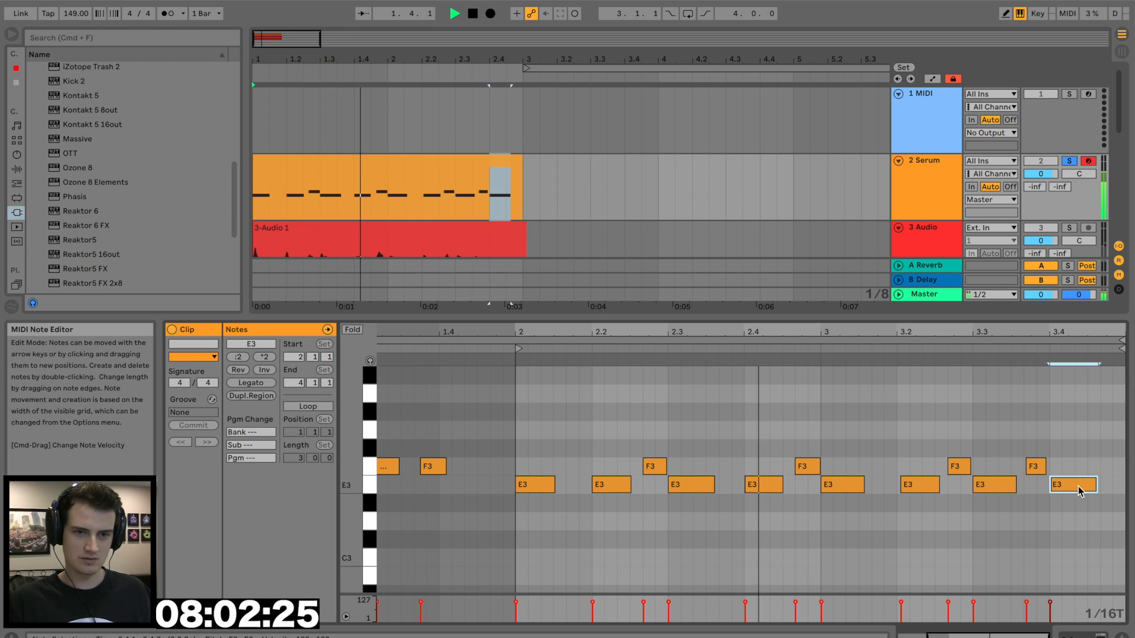
key("space")
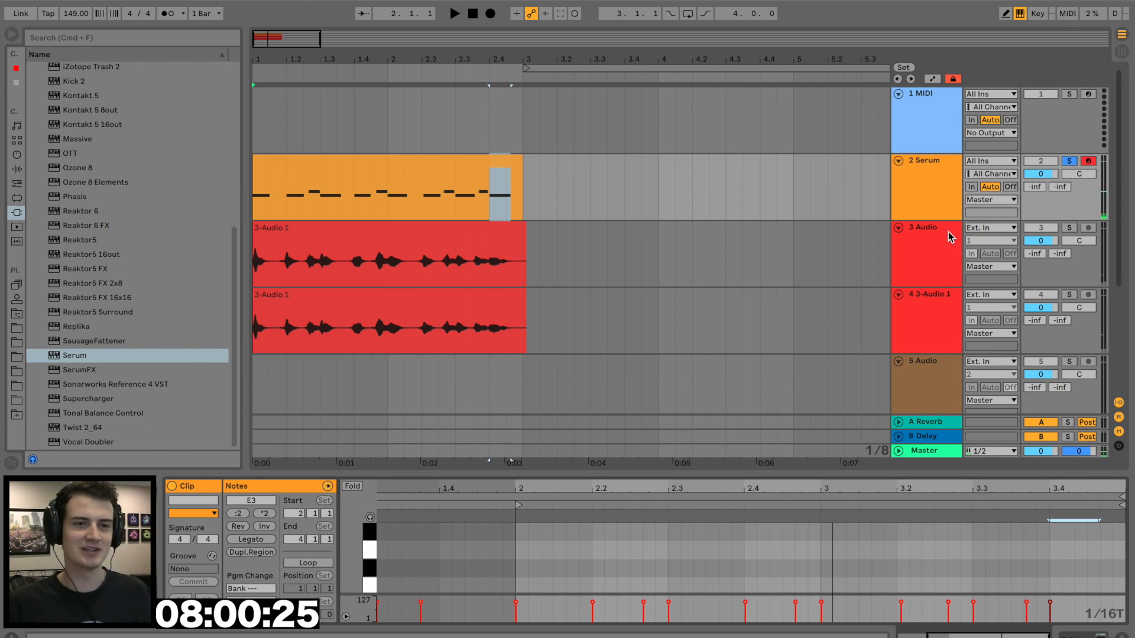
Step: Solo the 4 3-Audio 1 track, set its Vocoder carrier to External with audio from 2-Serum, and play it back
left_click(936, 307)
left_click(1070, 295)
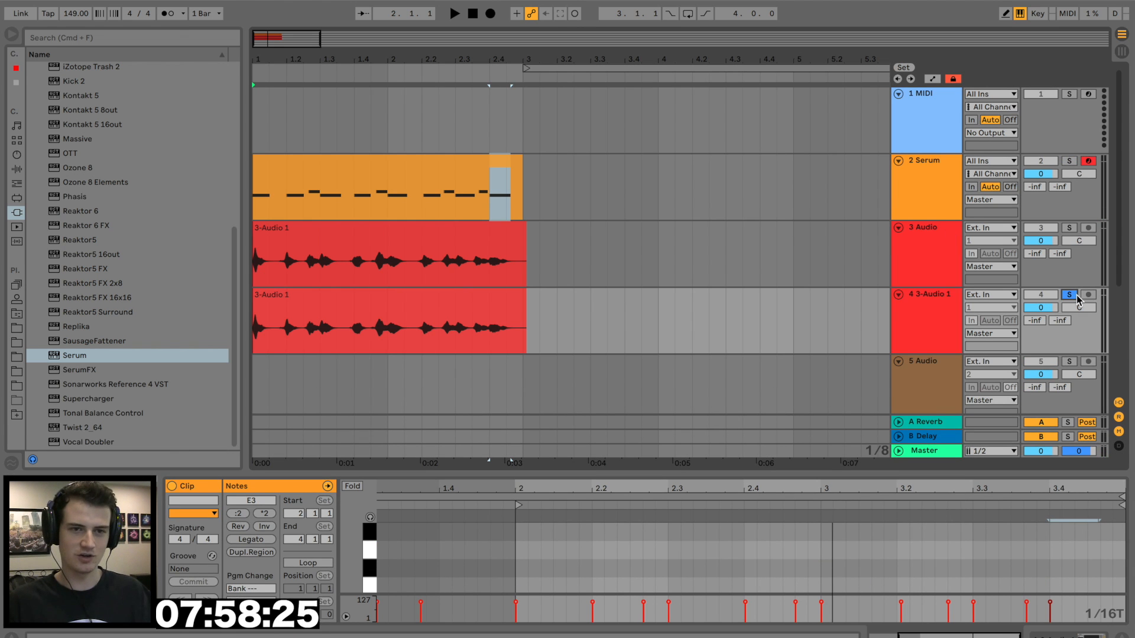
left_click(929, 297)
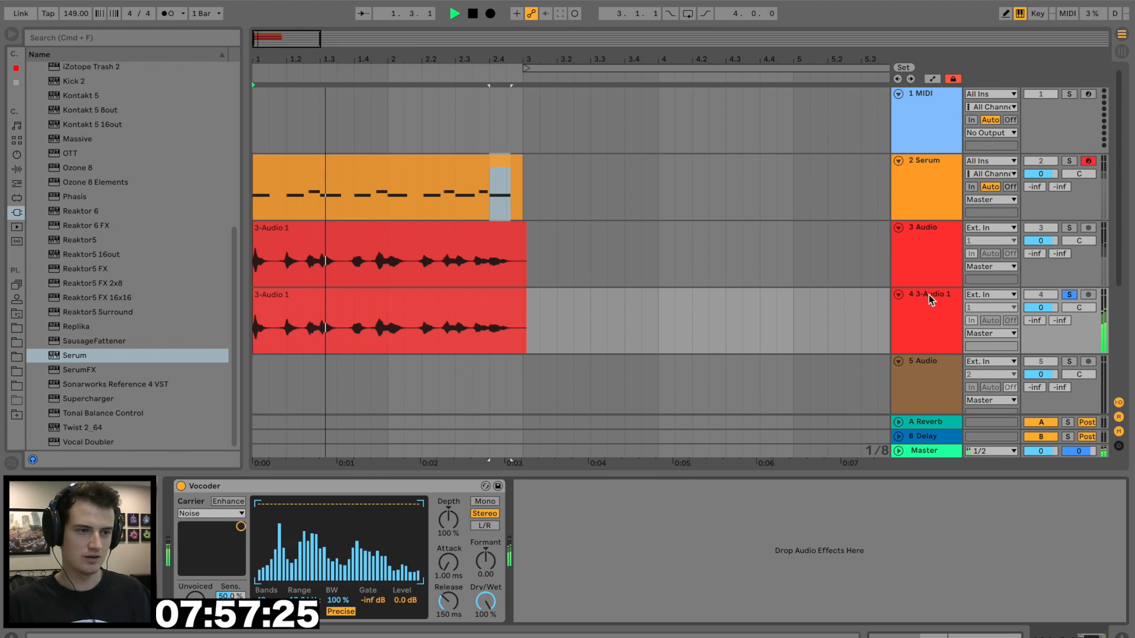
left_click(233, 515)
left_click(226, 537)
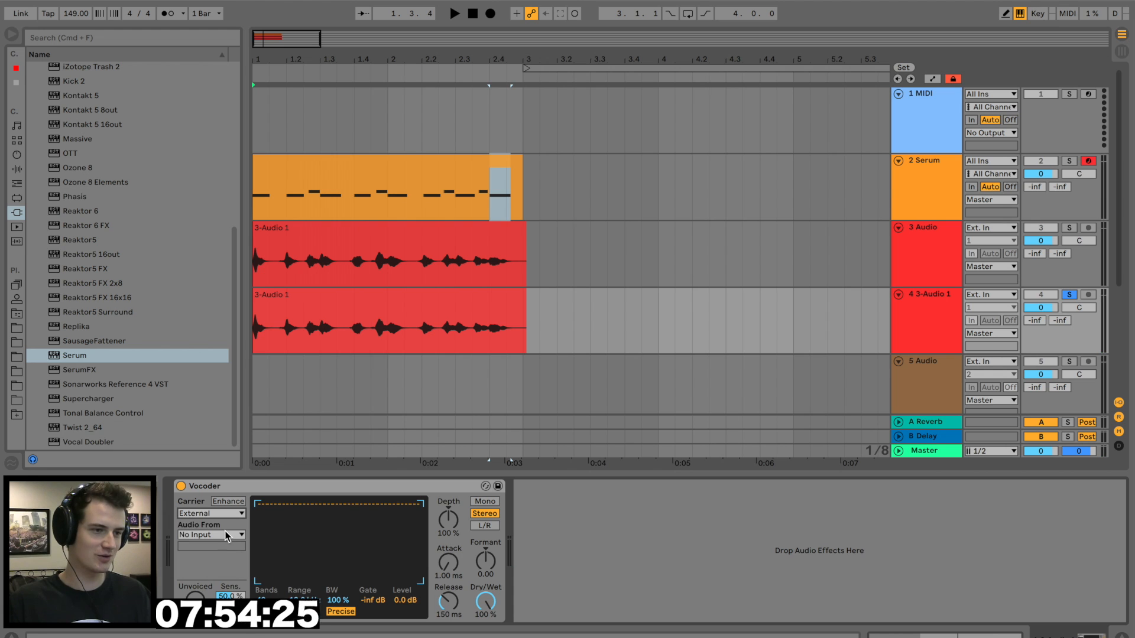
left_click(228, 535)
left_click(204, 548)
key("space")
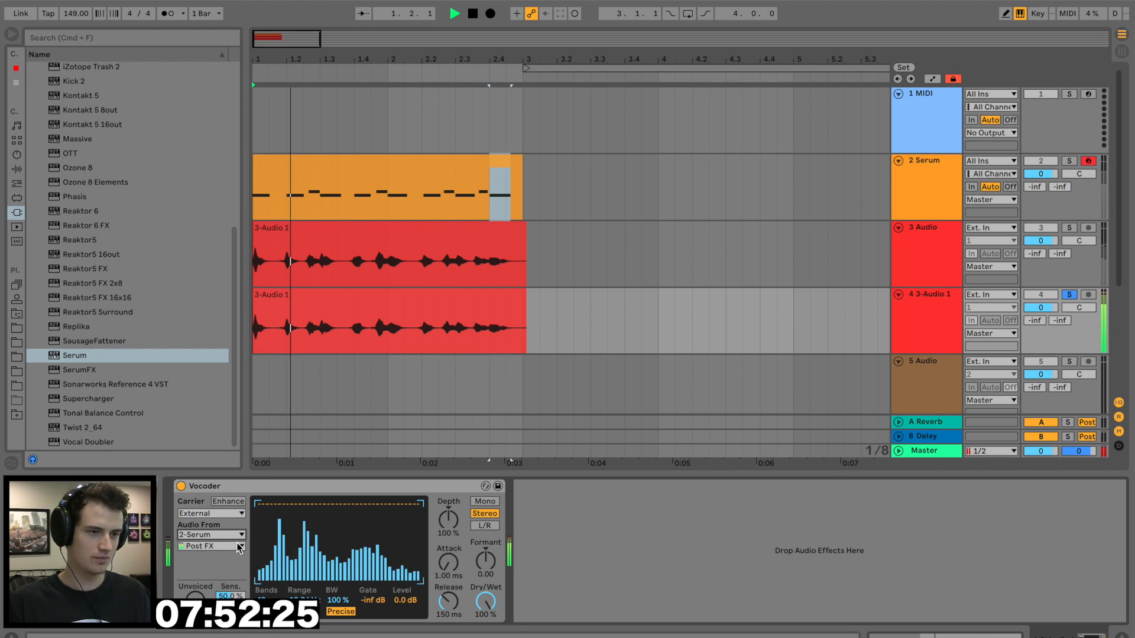
Step: Transpose all notes of the Serum clip down two octaves to E1 and F1, auditioning the vocoded result
left_click(388, 172)
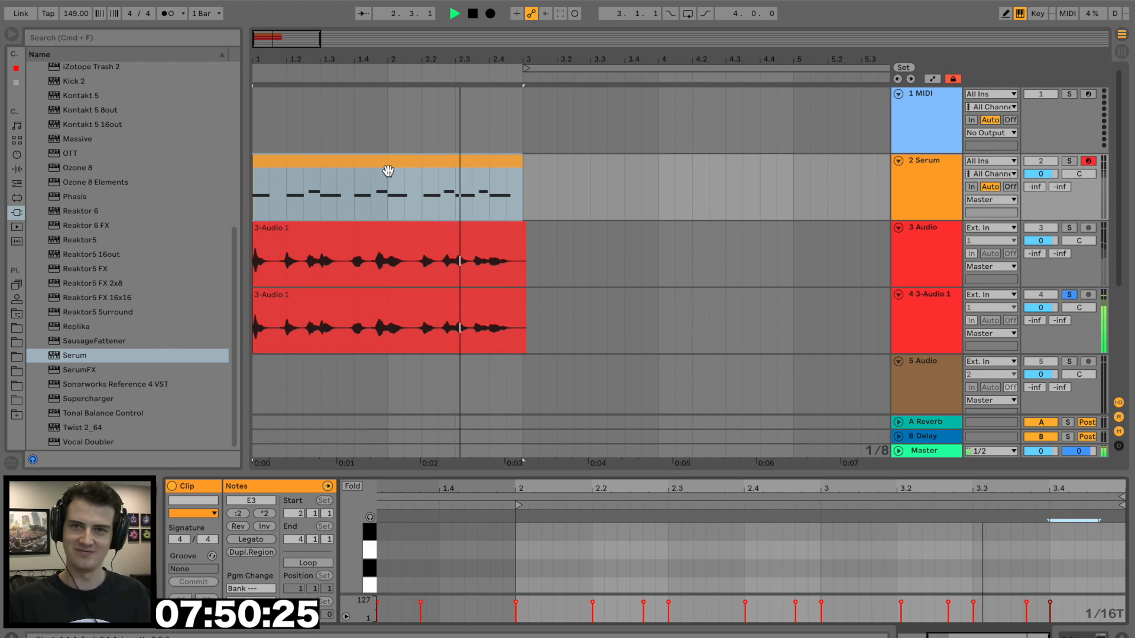
key("space")
left_click(566, 537)
key("super+a")
key("shift+Down")
key("shift+Down")
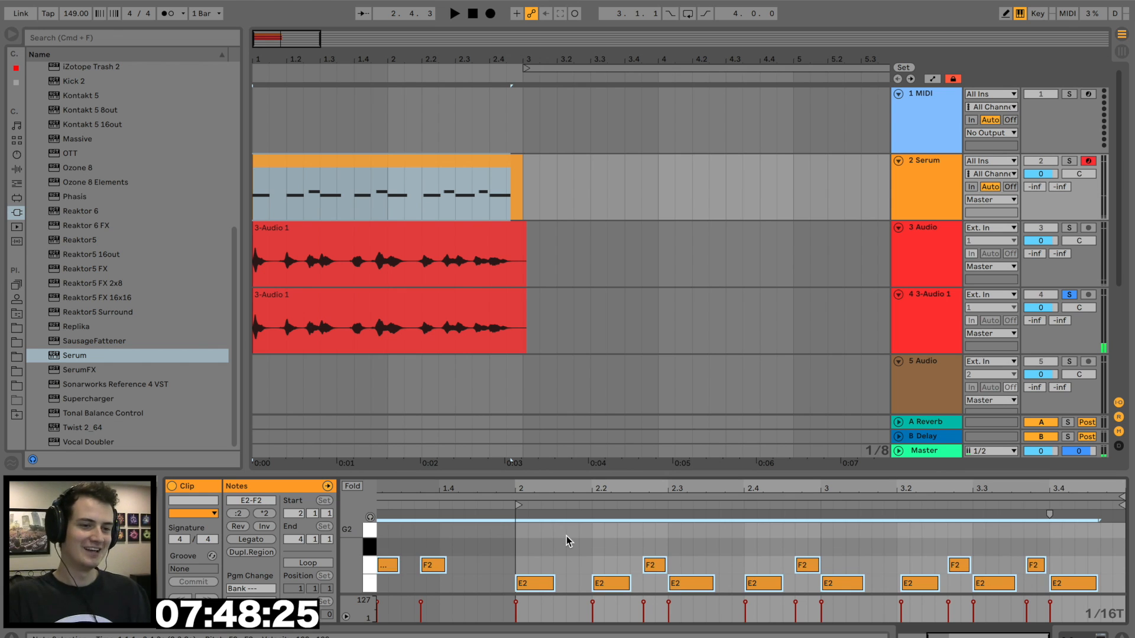
key("space")
key("shift+Down")
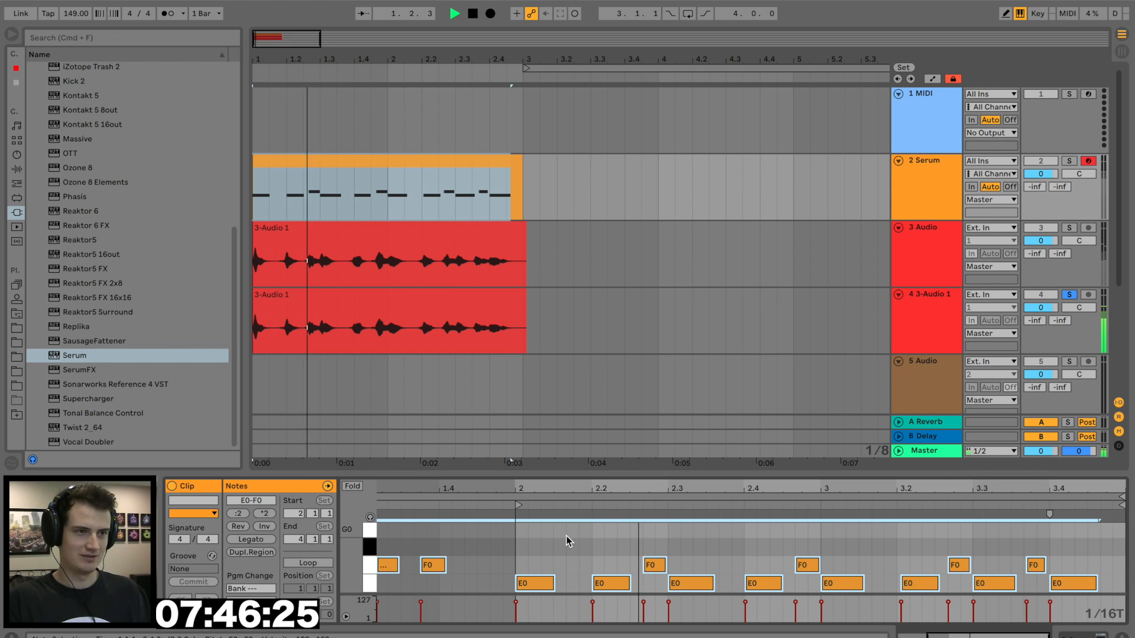
key("shift+Up")
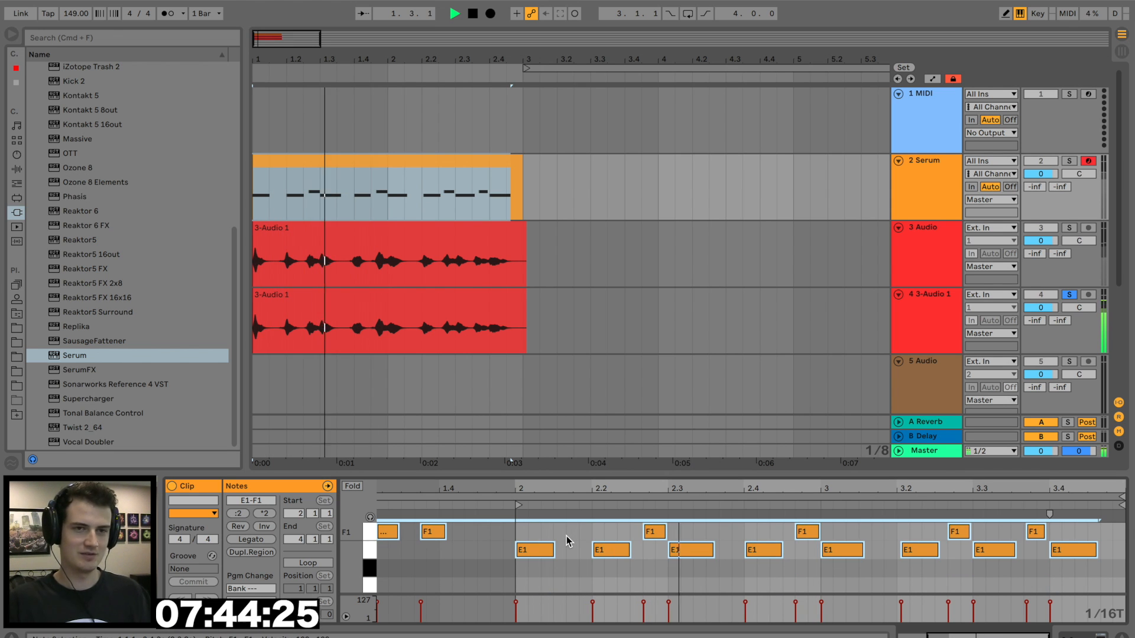
key("space")
Step: Open the Serum instrument and set oscillator A's octave to -1 while listening to the result
left_click(926, 185)
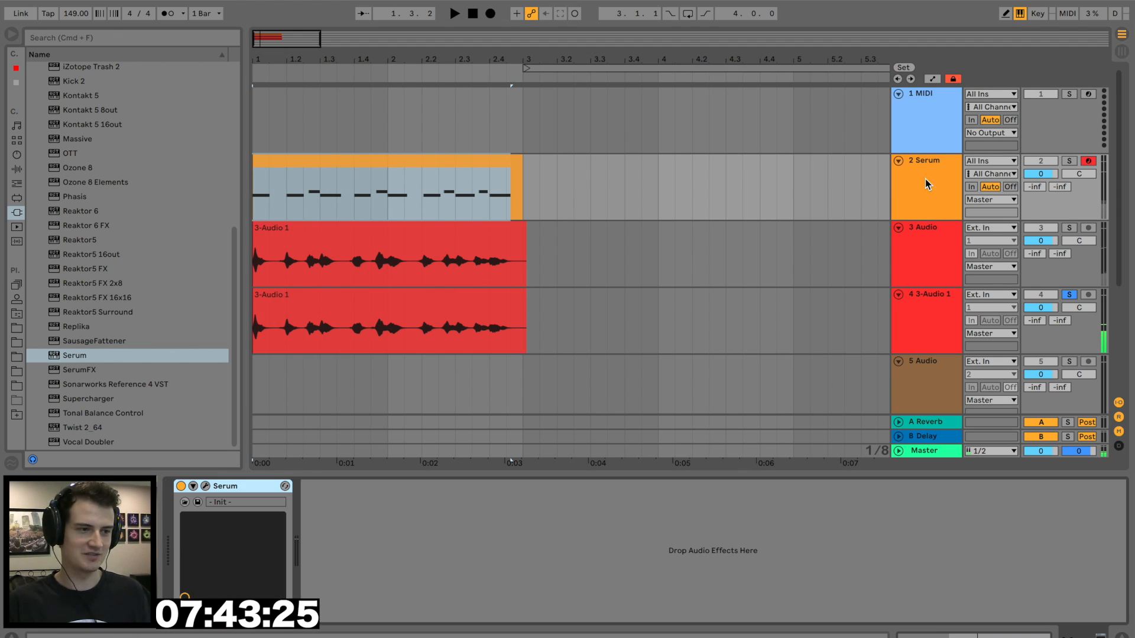
left_click(206, 486)
key("space")
left_click_drag(355, 153, 366, 181)
key("space")
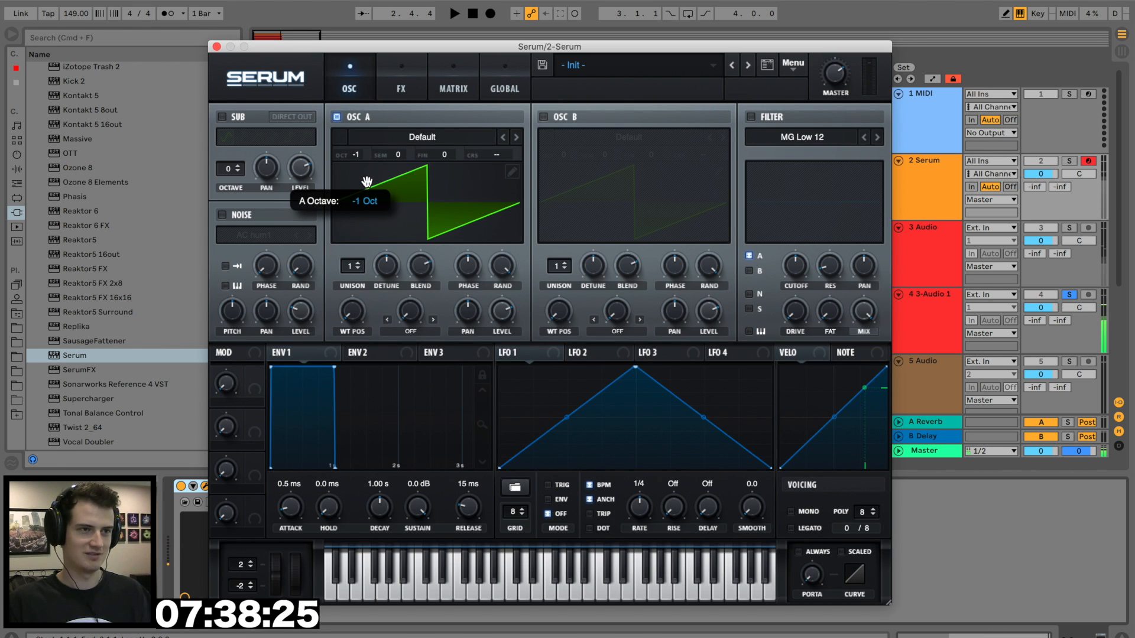
Step: Listen to the Serum track soloed and all tracks together, and lower the 3 Audio track's volume to -1.0
left_click(1069, 161)
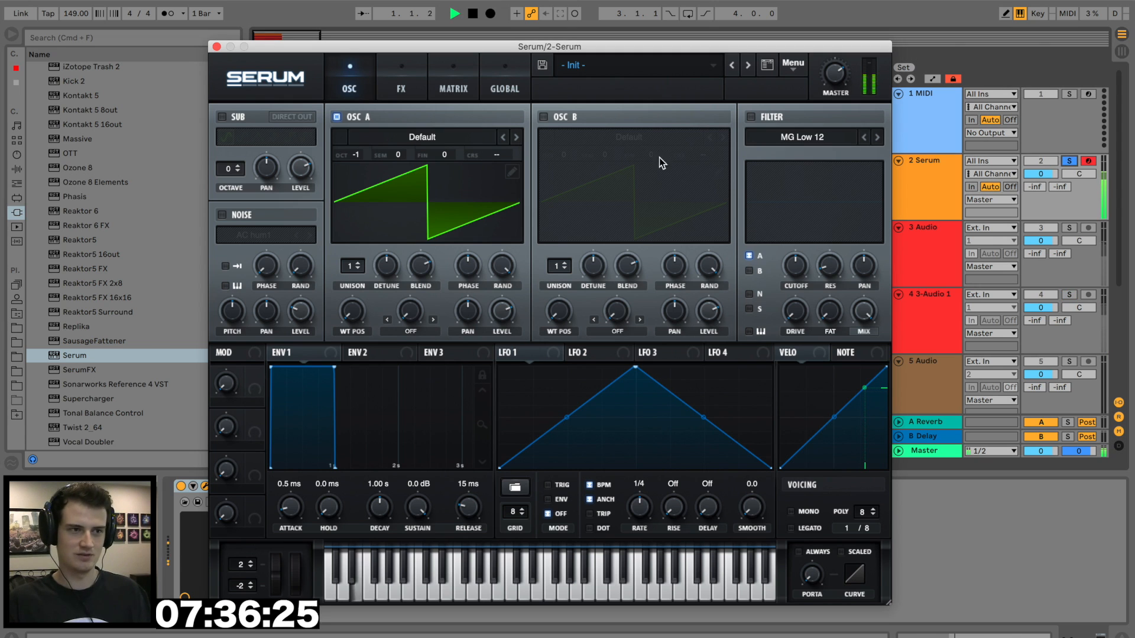
key("space")
double_click(1073, 294)
key("space")
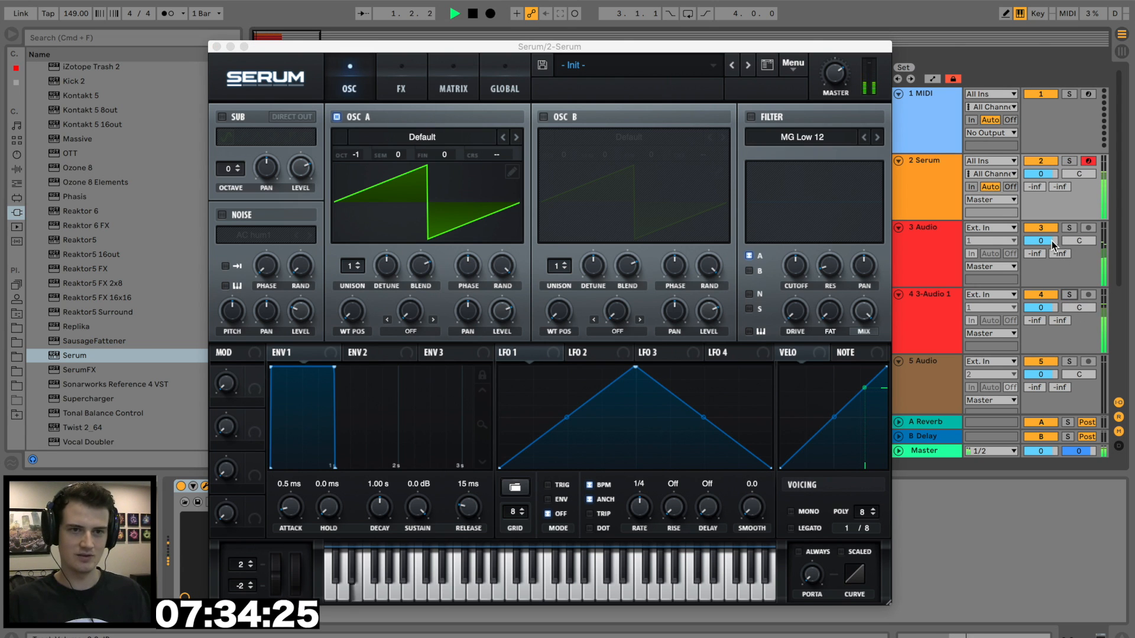
left_click_drag(1054, 245, 1054, 248)
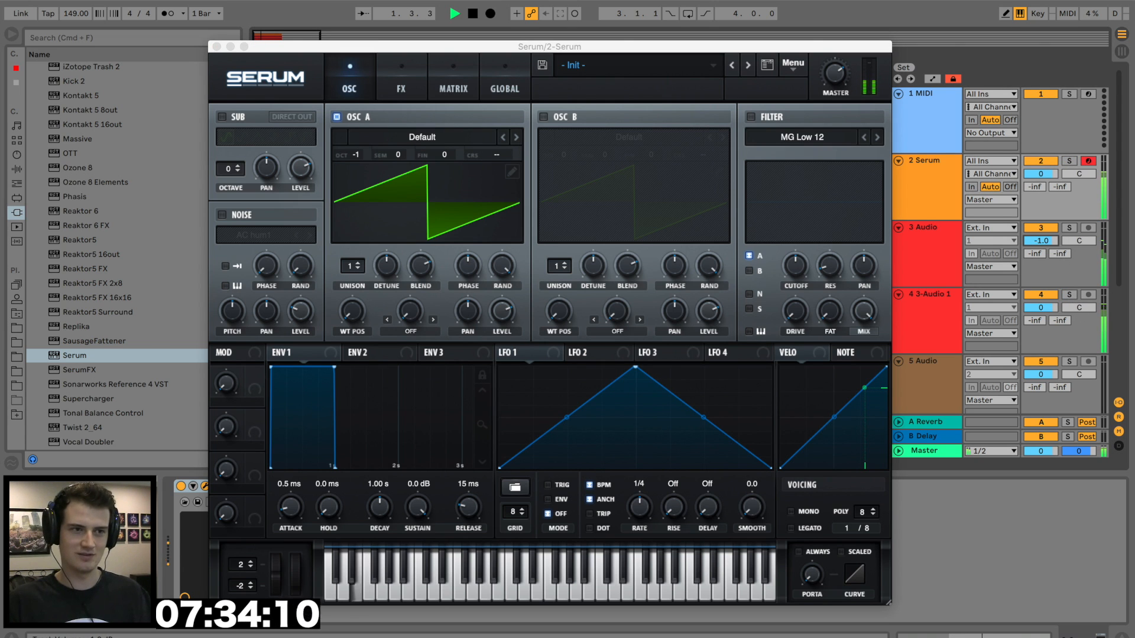
Step: Audition Analog wavetables for oscillator A during playback and load BSOD_Square
left_click(438, 136)
mouse_move(453, 158)
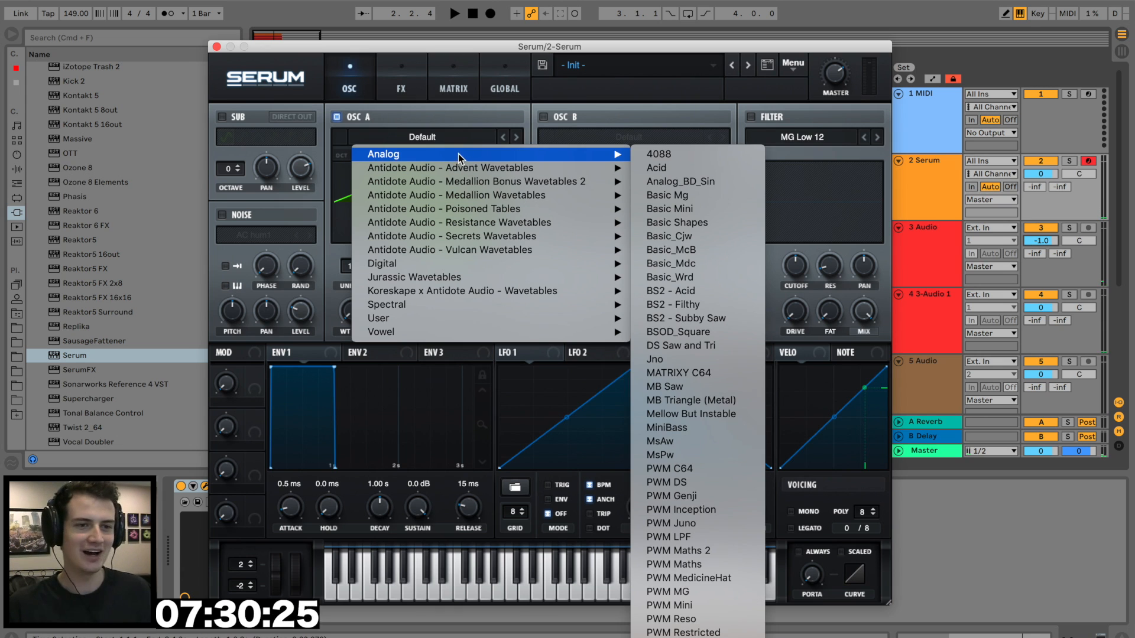
left_click(680, 209)
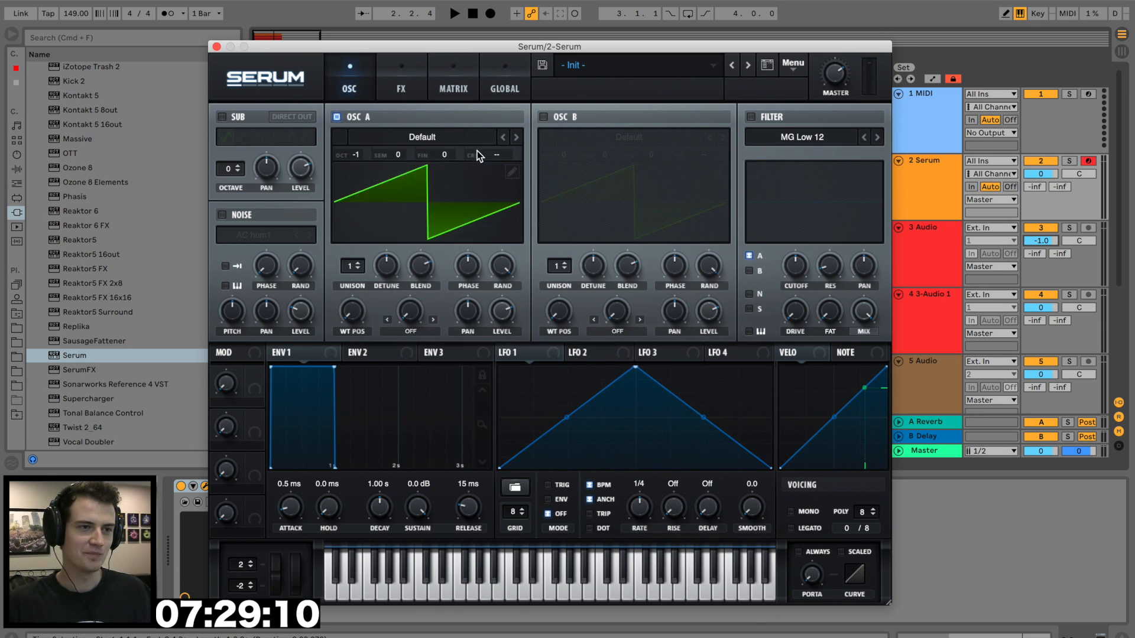
left_click(515, 137)
left_click(515, 137)
left_click(516, 137)
left_click(516, 137)
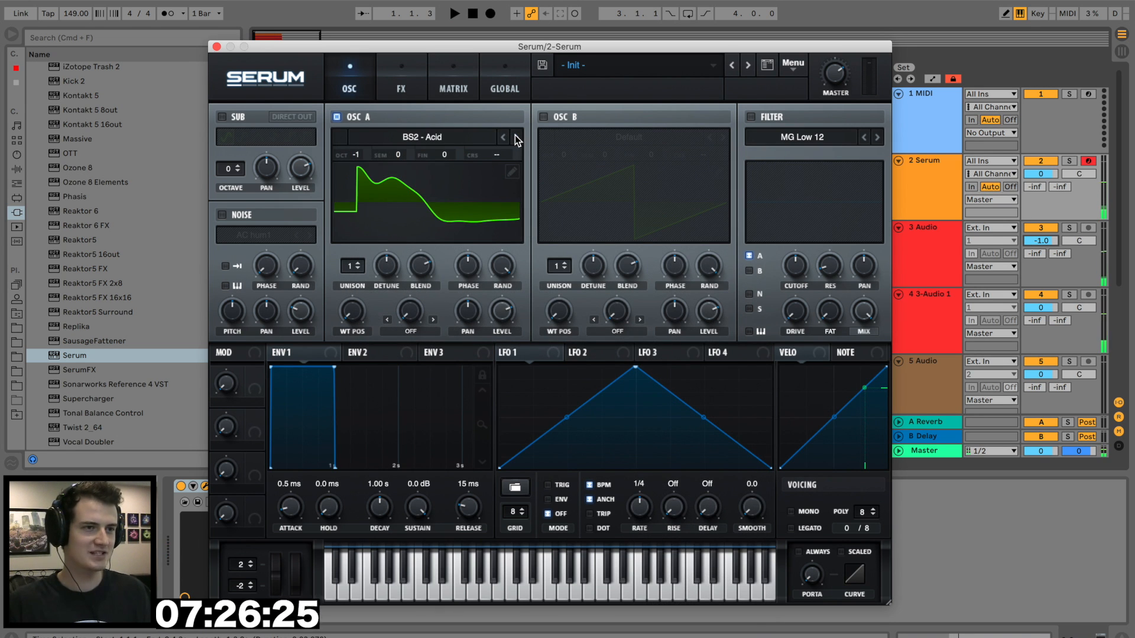
key("space")
left_click(515, 137)
left_click(515, 137)
left_click(515, 137)
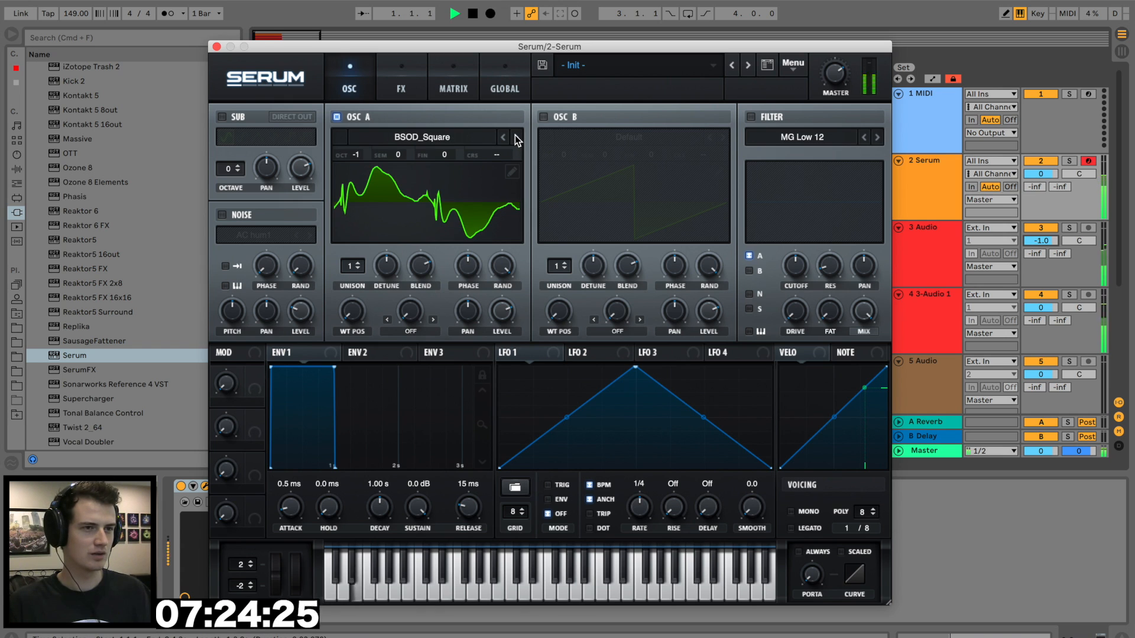
left_click(516, 138)
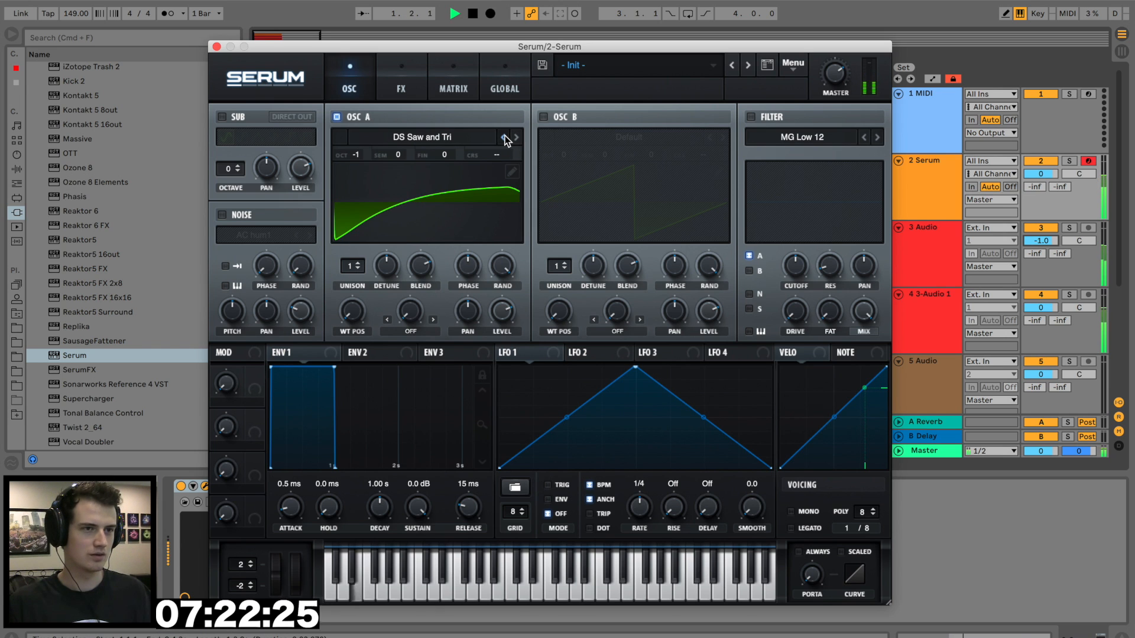
left_click(503, 138)
Step: Solo the Serum track and turn on oscillator B with its octave set to +2
left_click(1068, 161)
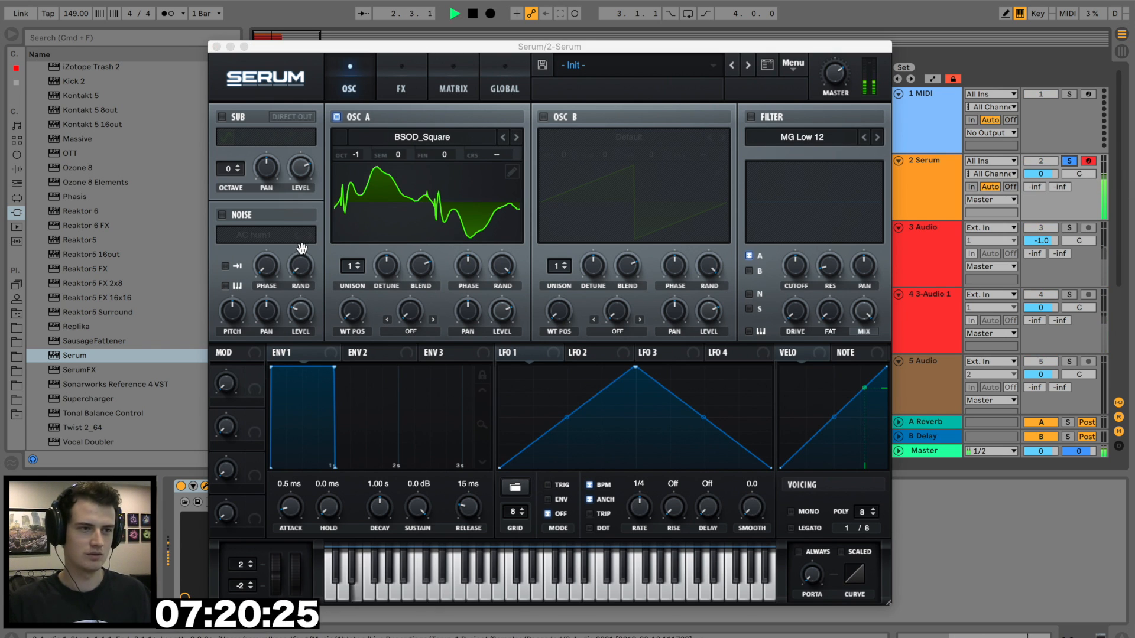
key("space")
left_click(552, 117)
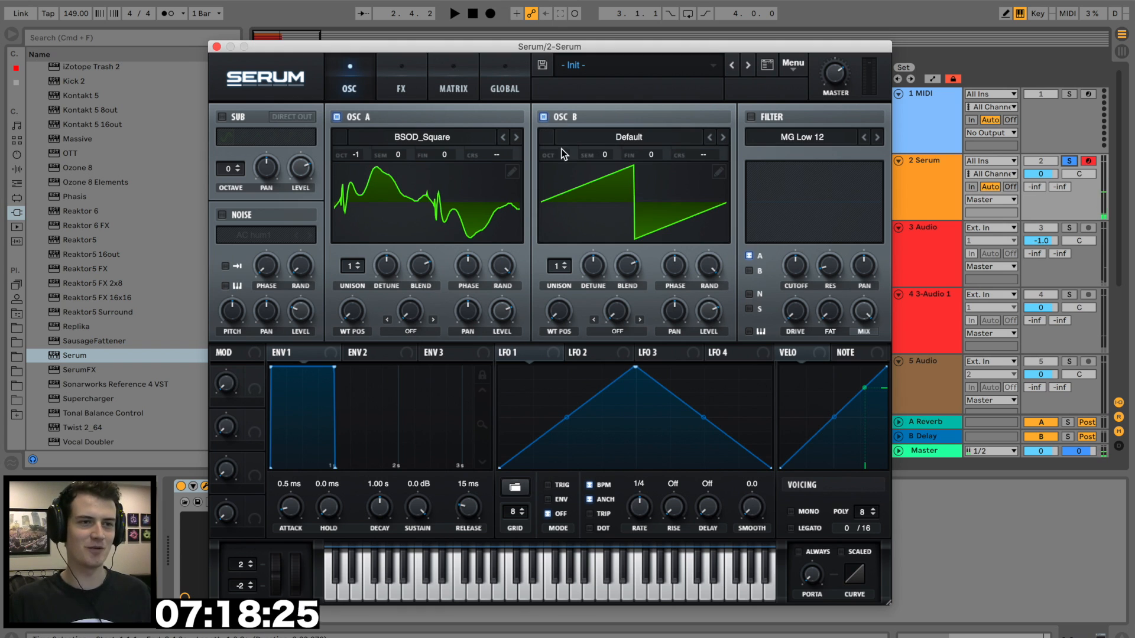
left_click_drag(563, 155, 563, 142)
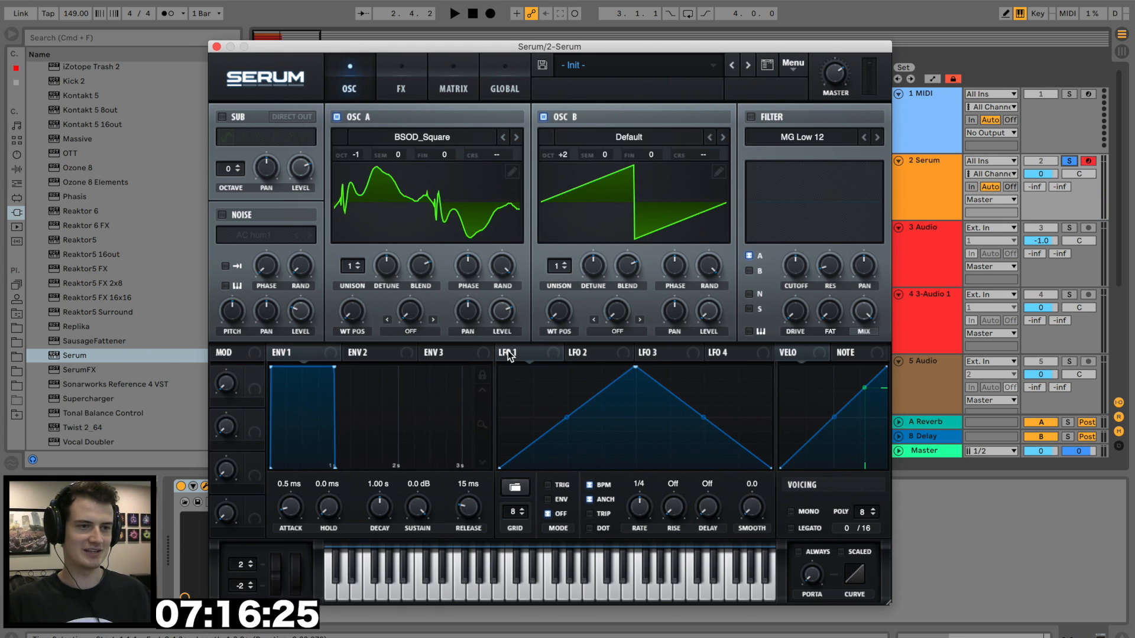
Step: Reshape LFO 1 with its peak near the start, a bowed rise and an outward-curving decay, and play the sound
left_click_drag(632, 368, 527, 367)
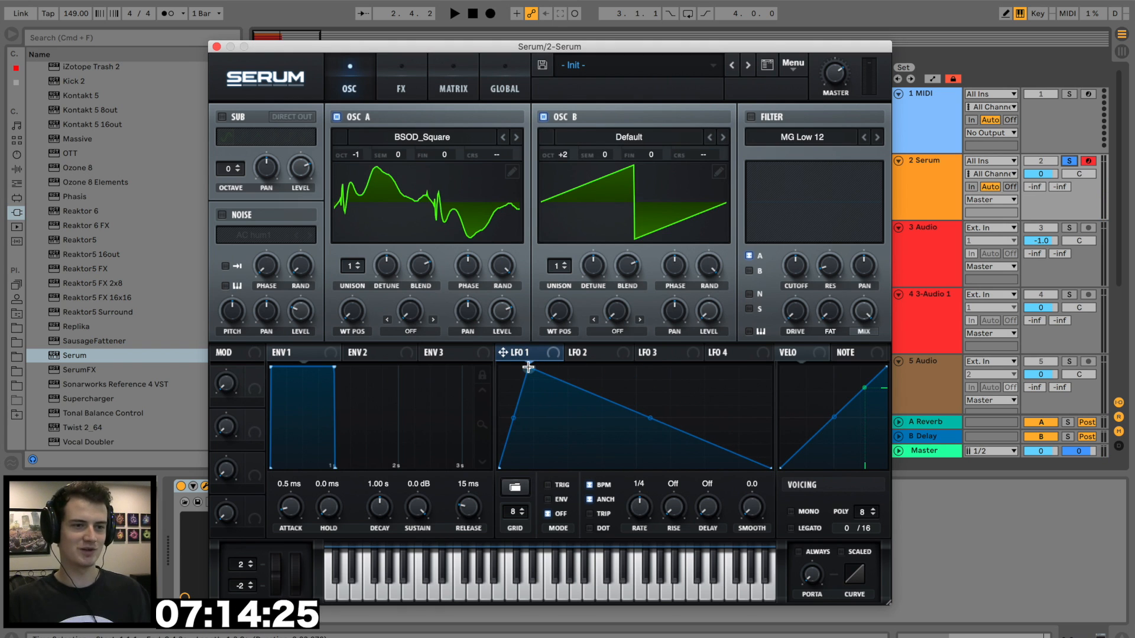
left_click_drag(519, 417, 520, 431)
left_click_drag(657, 419, 669, 401)
key("space")
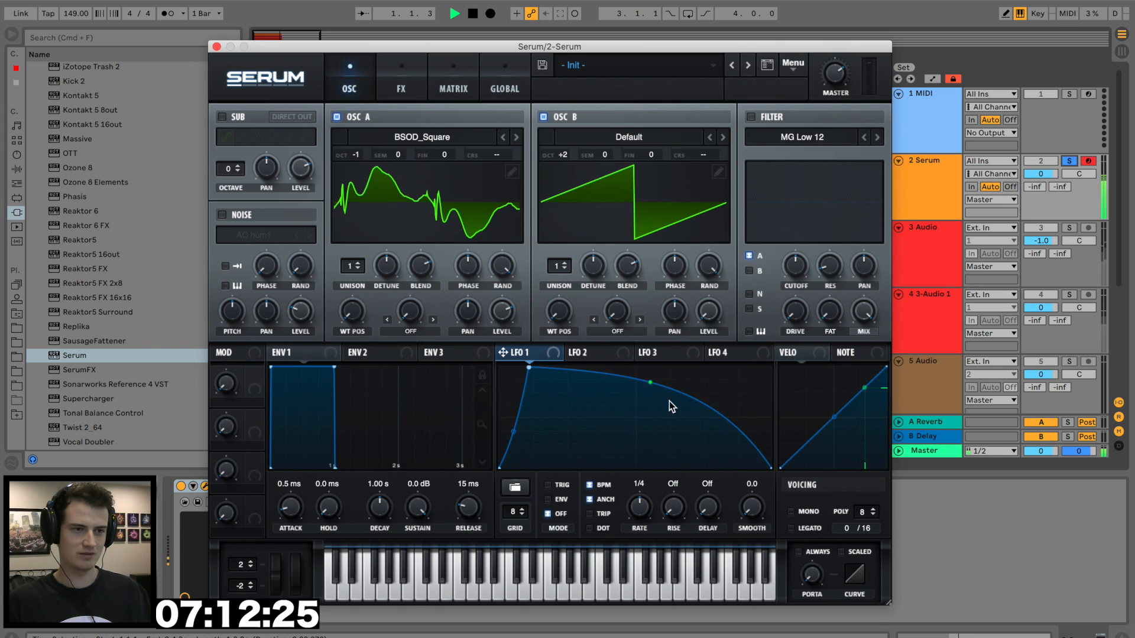
Step: Set oscillator A's warp mode to FM (from B), modulated by LFO 1 in TRIG mode at a reduced depth
left_click(410, 331)
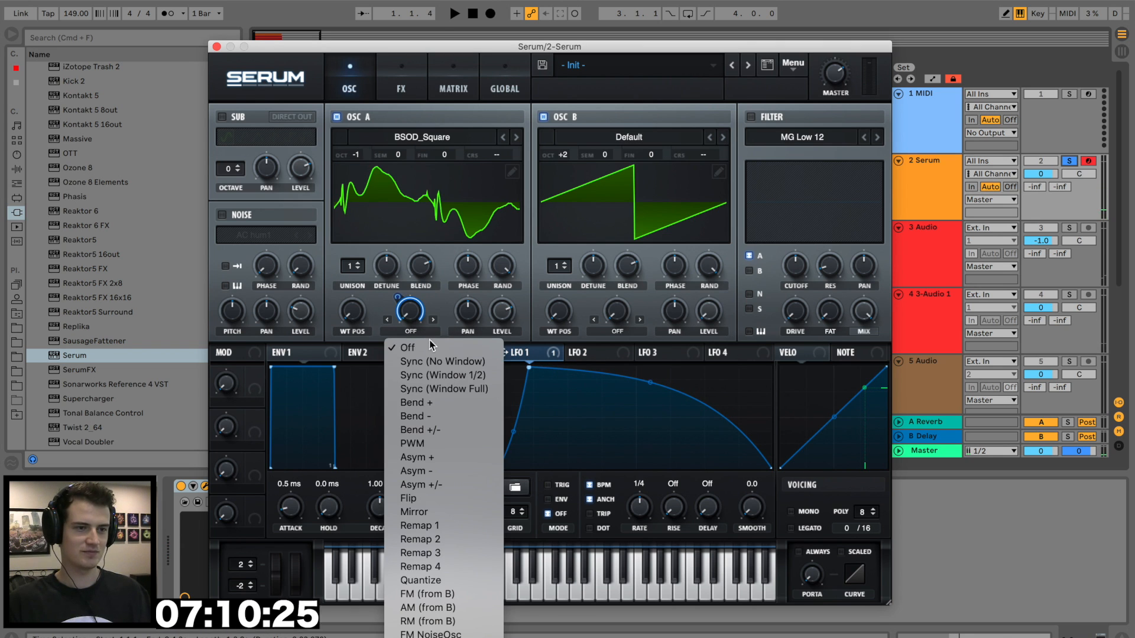
left_click(457, 595)
key("space")
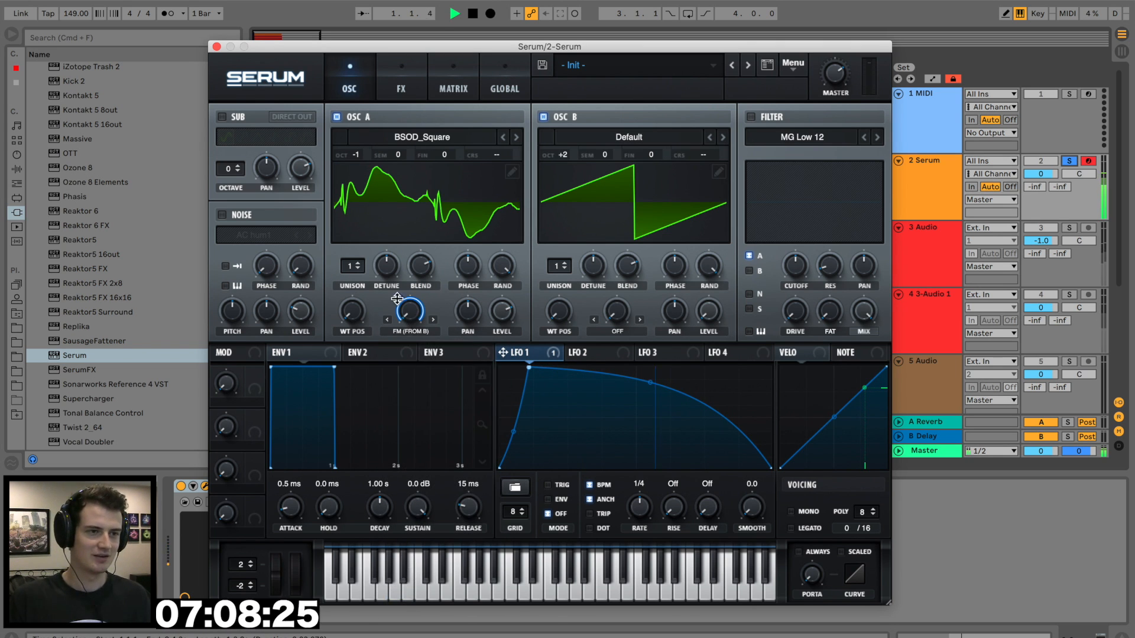
left_click_drag(397, 298, 390, 347)
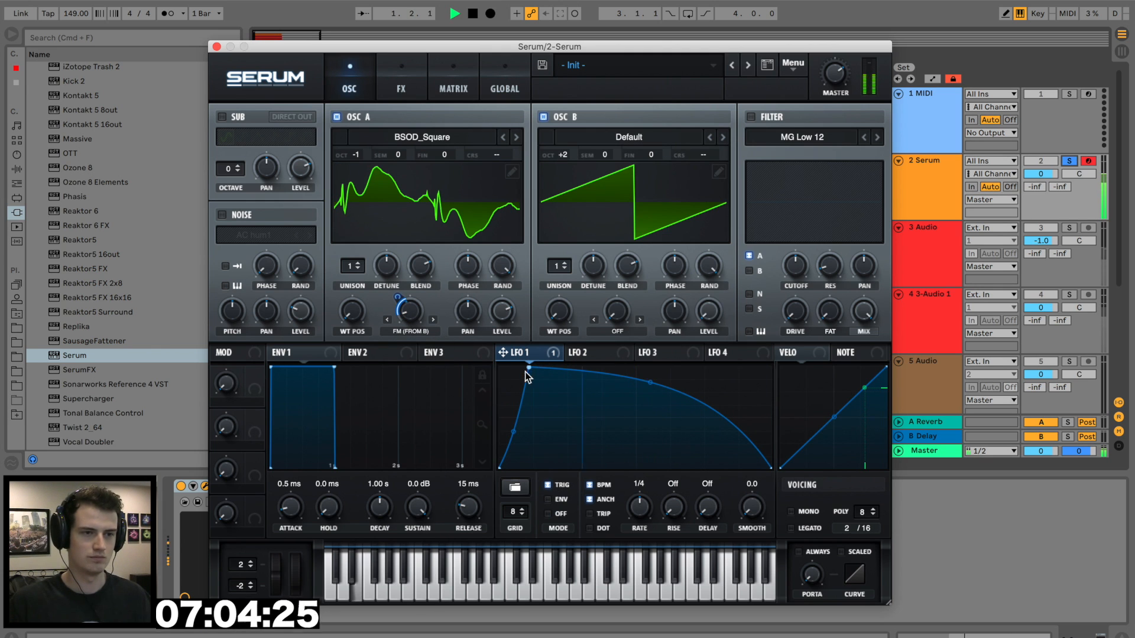
Step: Refine the LFO 1 shape by moving its peak slightly earlier and flattening the outward curve of its decay
left_click_drag(649, 384, 641, 392)
left_click_drag(531, 369, 520, 367)
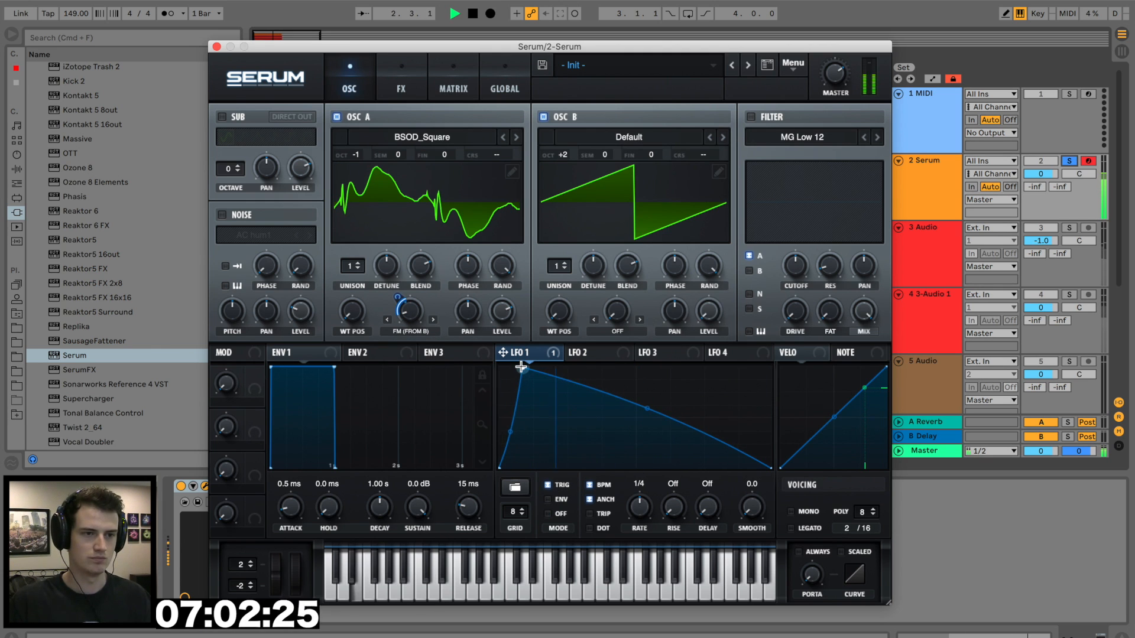
left_click_drag(646, 409, 646, 399)
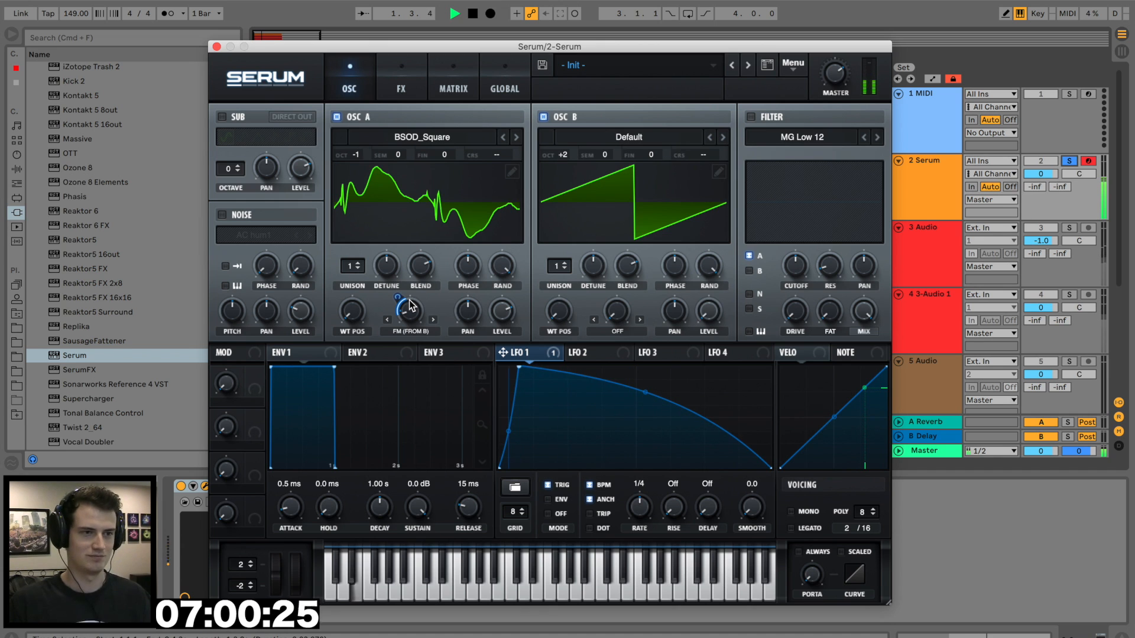
Step: Fine-tune oscillator A's FM amount and try oscillator B at octave +3, returning it to +2
left_click_drag(410, 301, 395, 301)
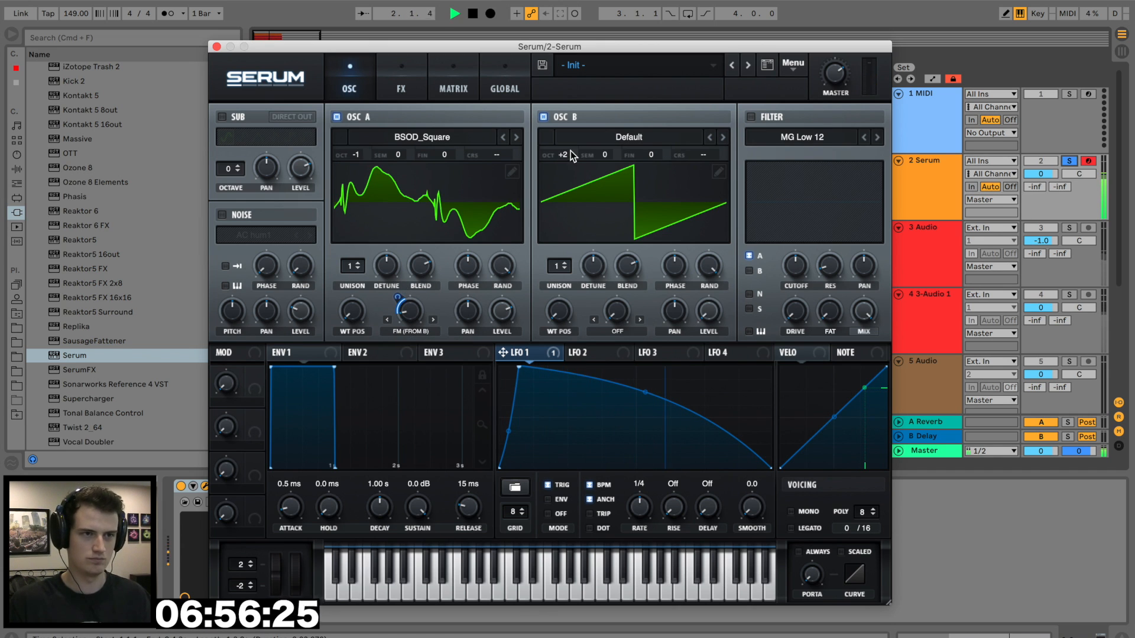
left_click_drag(567, 153, 559, 185)
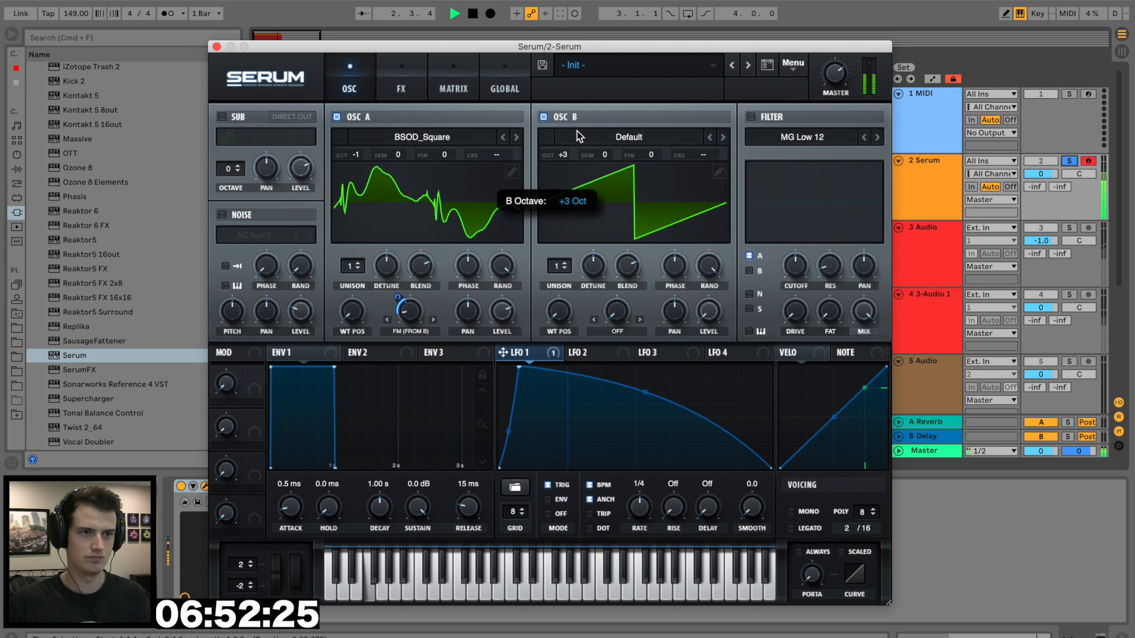
left_click_drag(577, 131, 575, 154)
key("space")
Step: Turn on the filter with the Flanges type Cmb L6-, raising its resonance to about 62% and its cutoff to about 21578 Hz
left_click(752, 117)
left_click(801, 142)
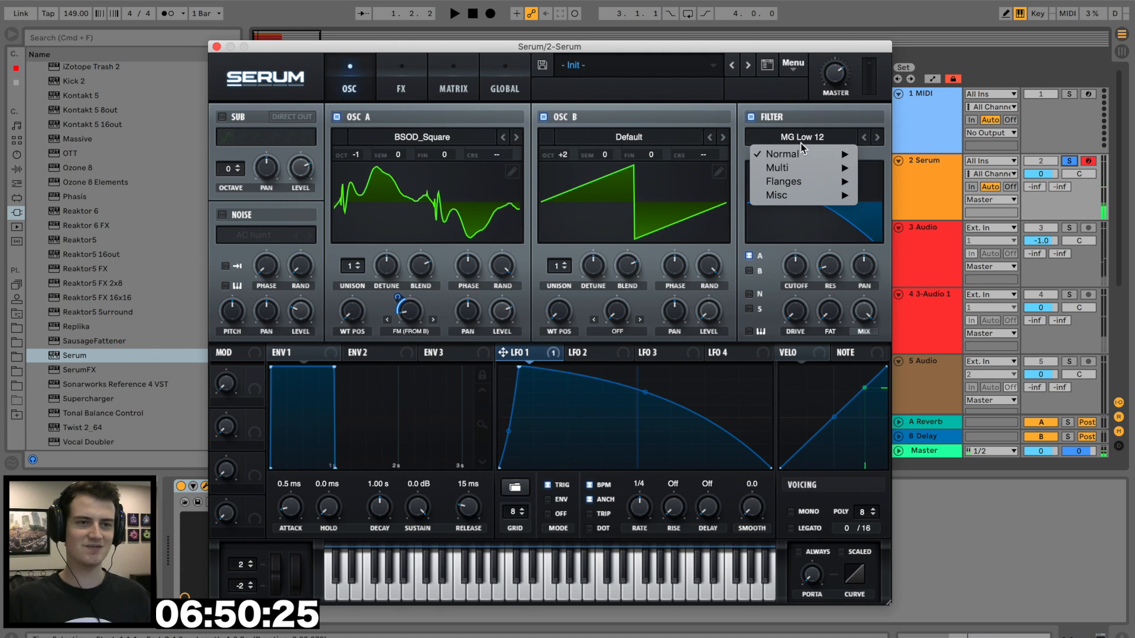
mouse_move(810, 170)
mouse_move(828, 187)
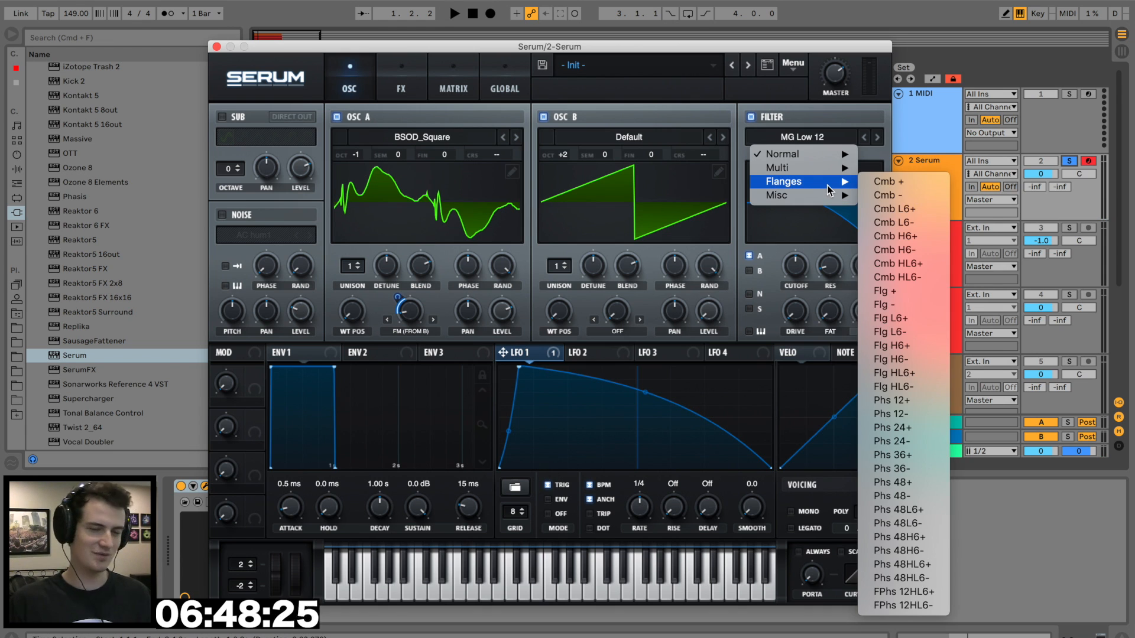
left_click(893, 222)
key("space")
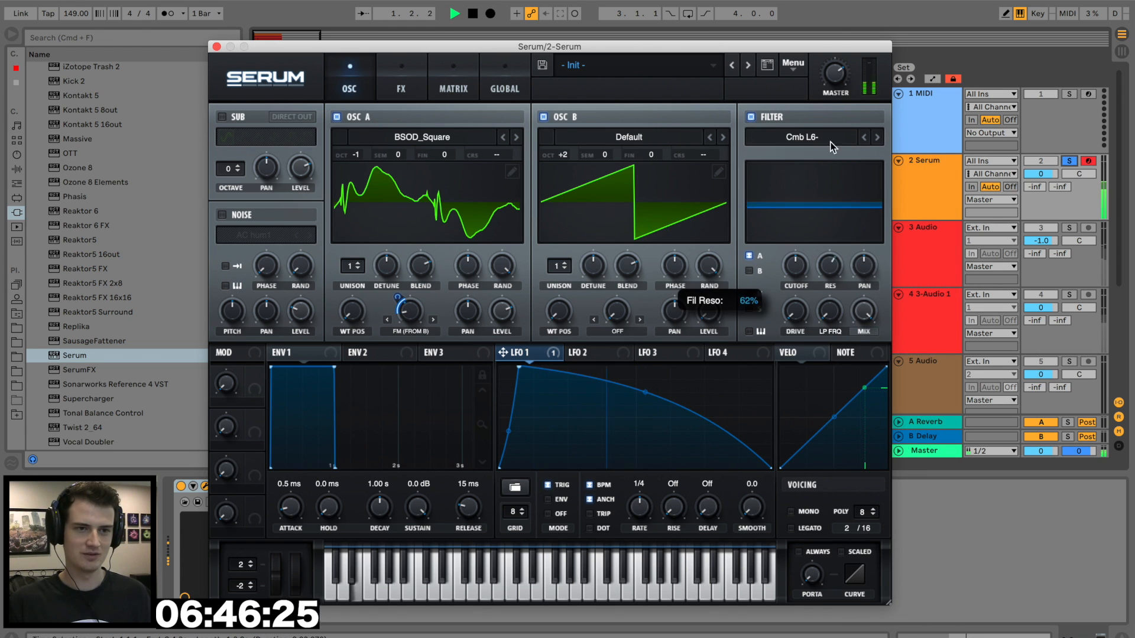
left_click_drag(830, 141, 832, 94)
left_click_drag(798, 268, 811, 188)
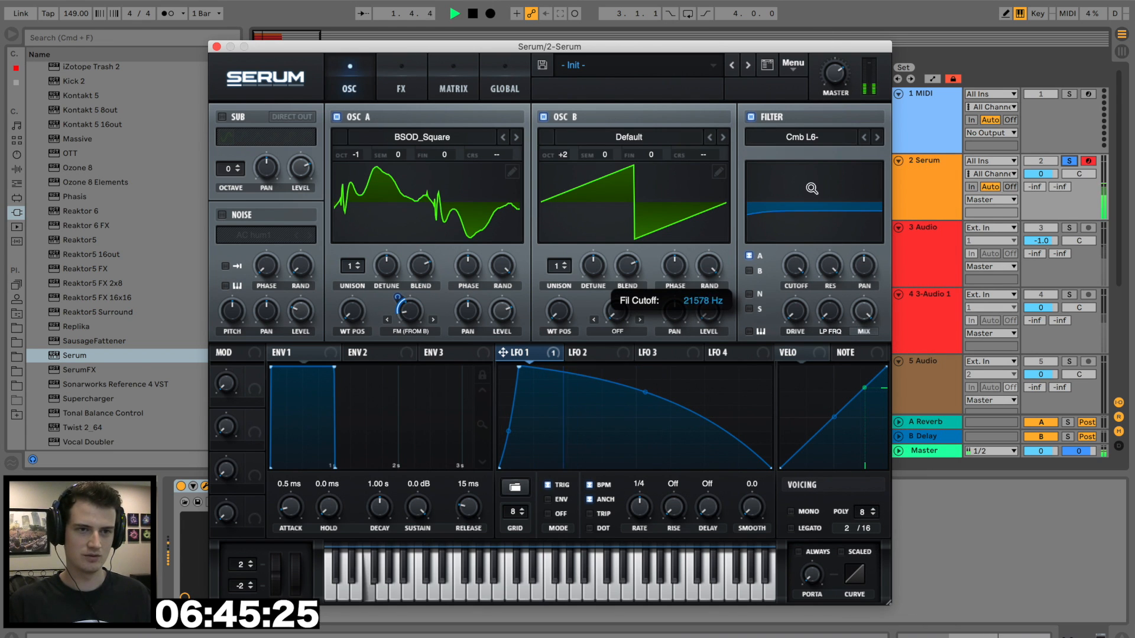
Step: Change the filter type to Cmb H6+ and readjust its cutoff while the sound plays
left_click(877, 137)
left_click_drag(795, 269, 817, 312)
left_click_drag(802, 273, 830, 226)
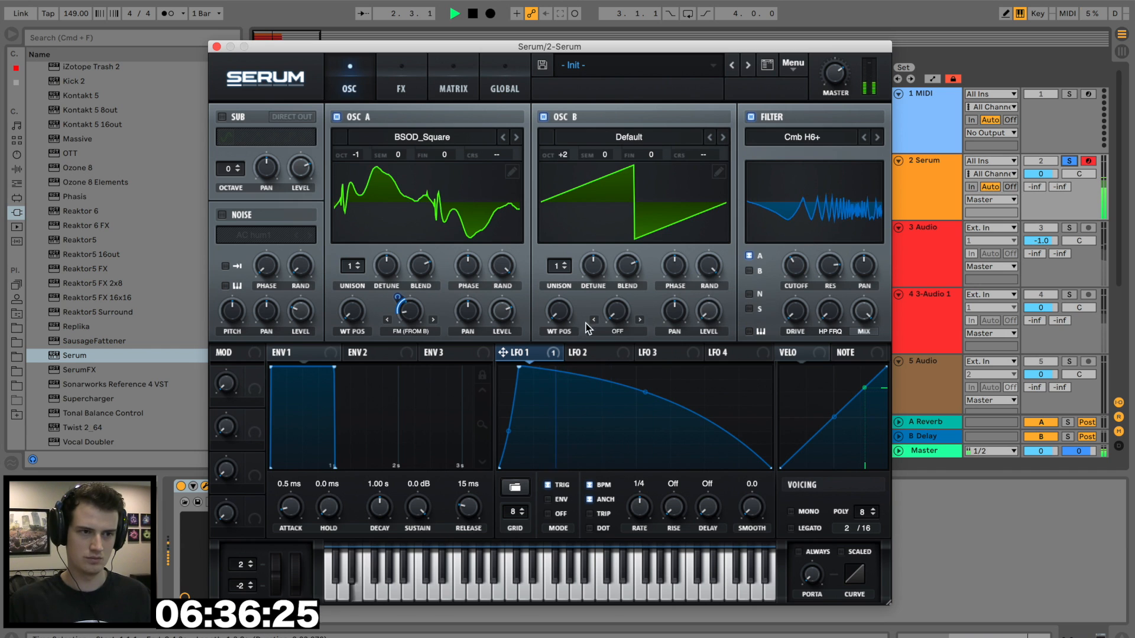
left_click_drag(503, 354, 784, 251)
key("space")
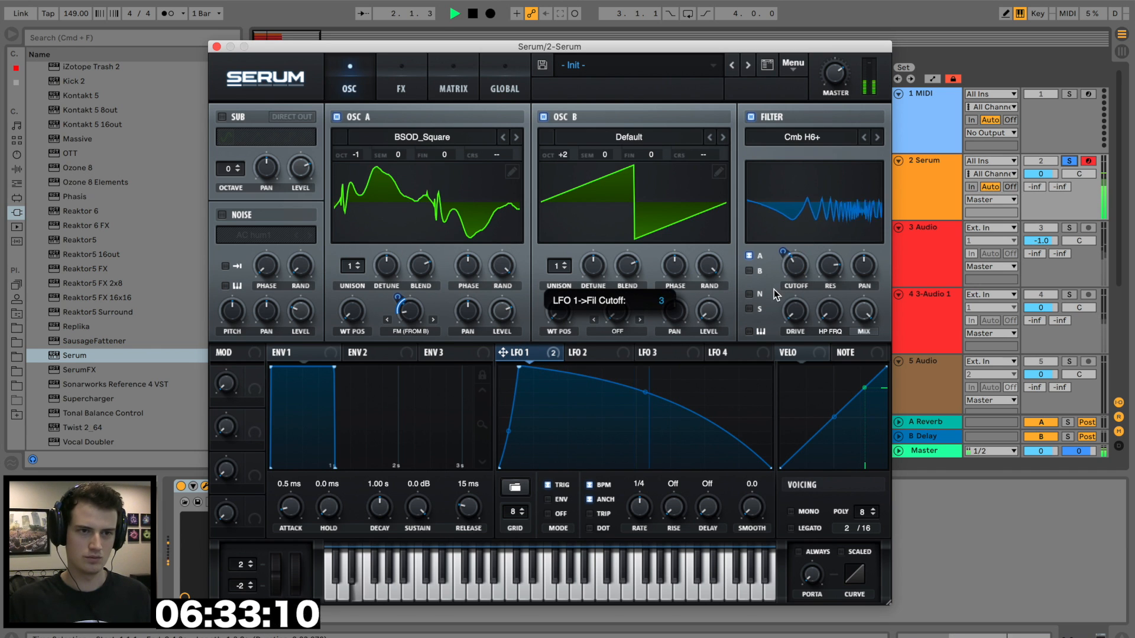
right_click(796, 266)
left_click(833, 324)
Step: Assign LFO 1 to modulate the filter's resonance and listen to the sound
key("space")
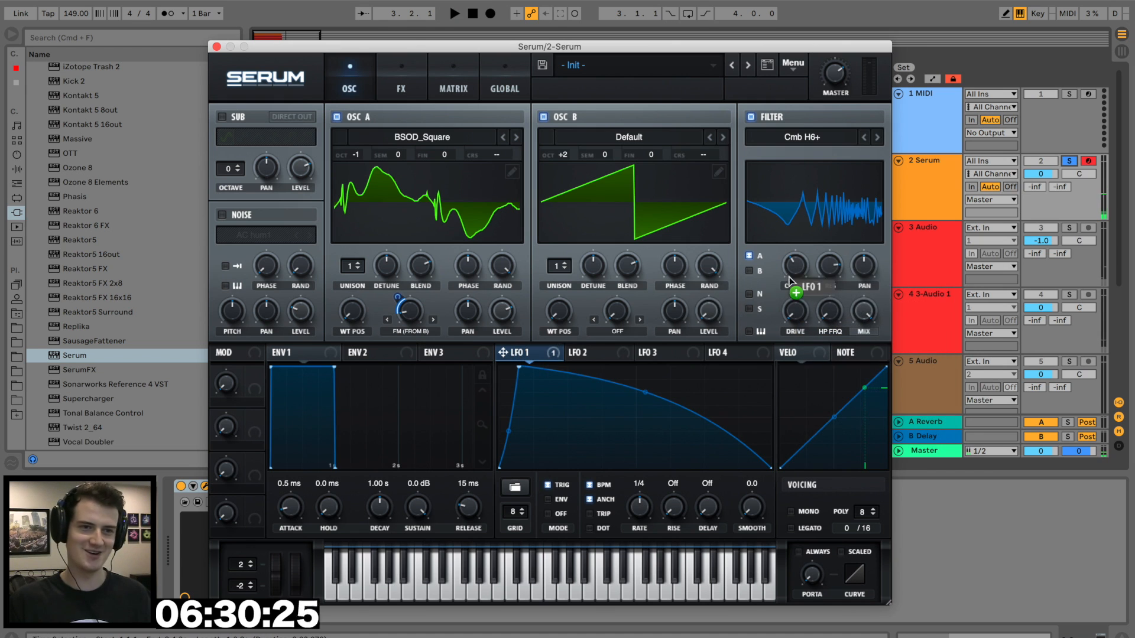
mouse_move(790, 282)
left_mouse_down()
mouse_move(814, 256)
mouse_move(811, 274)
left_mouse_up()
key("space")
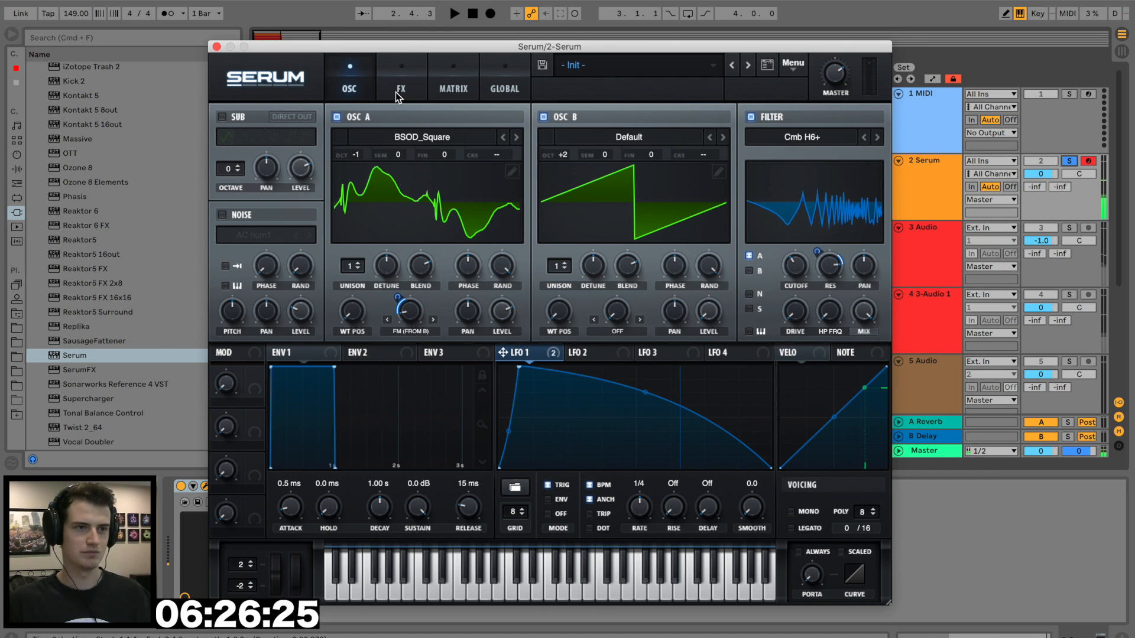
Step: Enable the Hyper/Dimension effect with the Dimension size at 28%, a raised Dimension mix and a lowered Hyper mix
left_click(401, 89)
left_click(229, 120)
left_click_drag(766, 124, 770, 168)
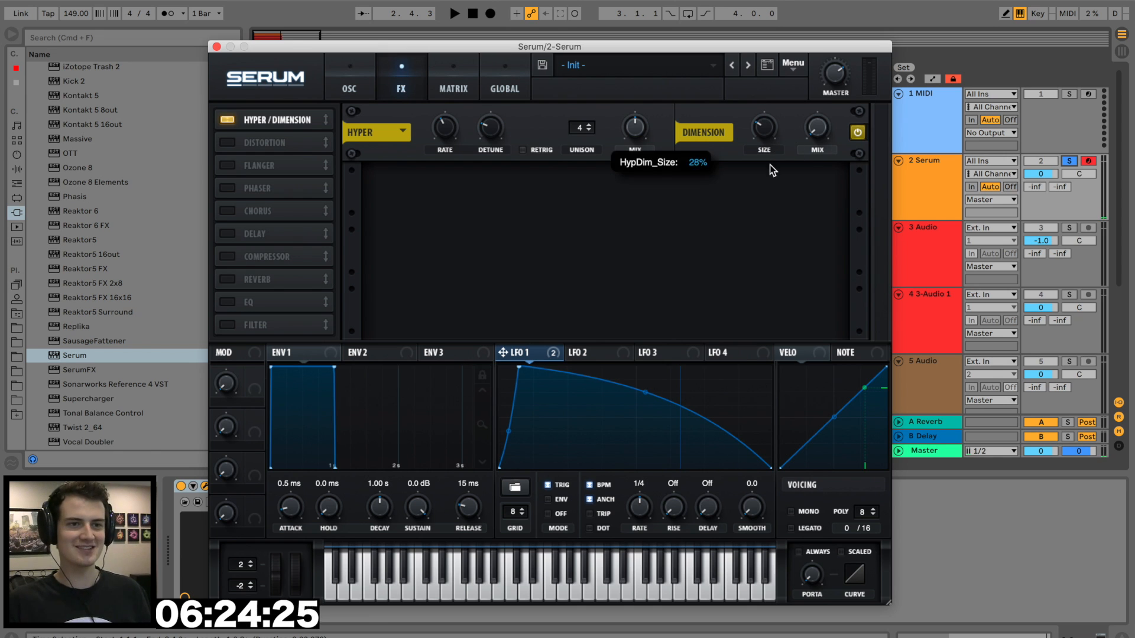
left_click_drag(819, 122, 811, 60)
key("space")
left_click_drag(638, 134, 628, 173)
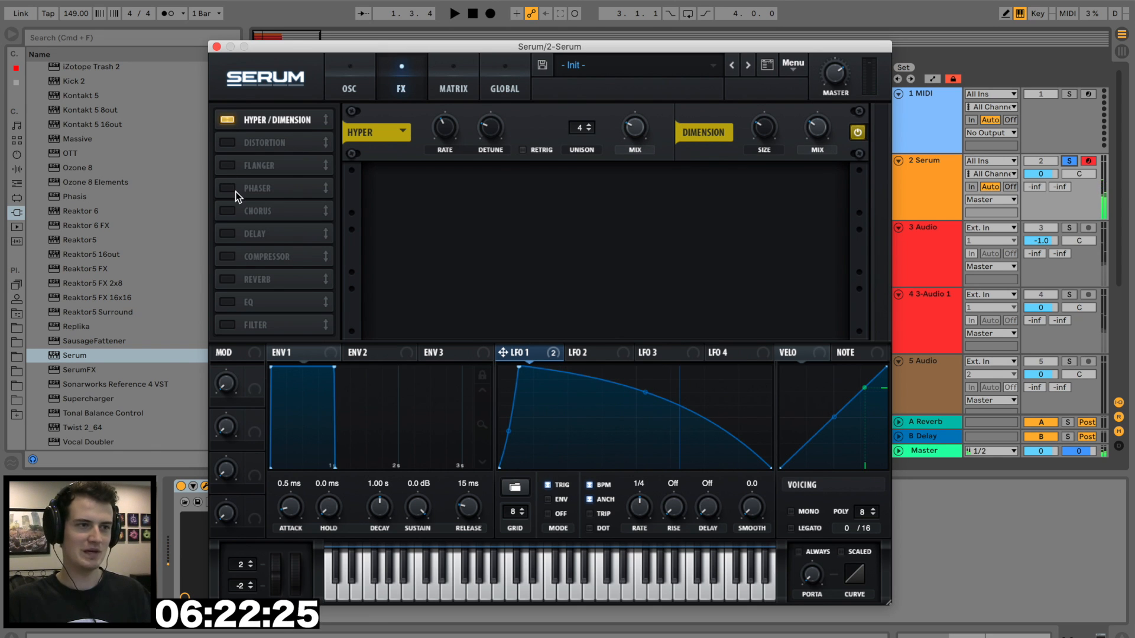
Step: Add a phaser at a reduced mix and a compressor in multiband mode with its gain raised
left_click(290, 192)
left_click_drag(818, 188, 784, 284)
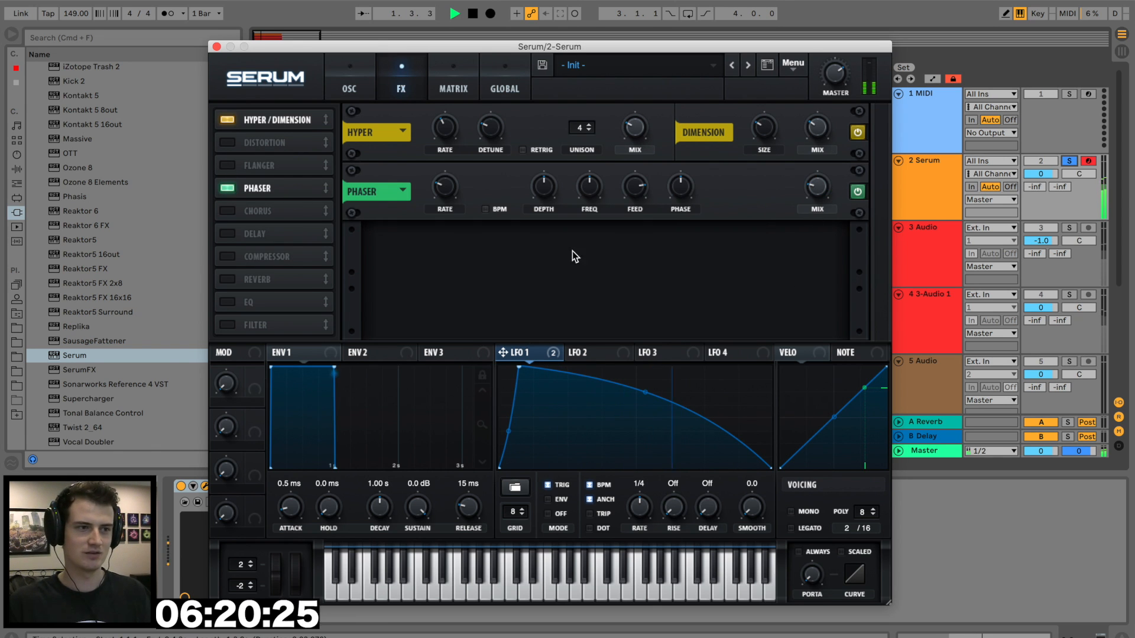
left_click(221, 255)
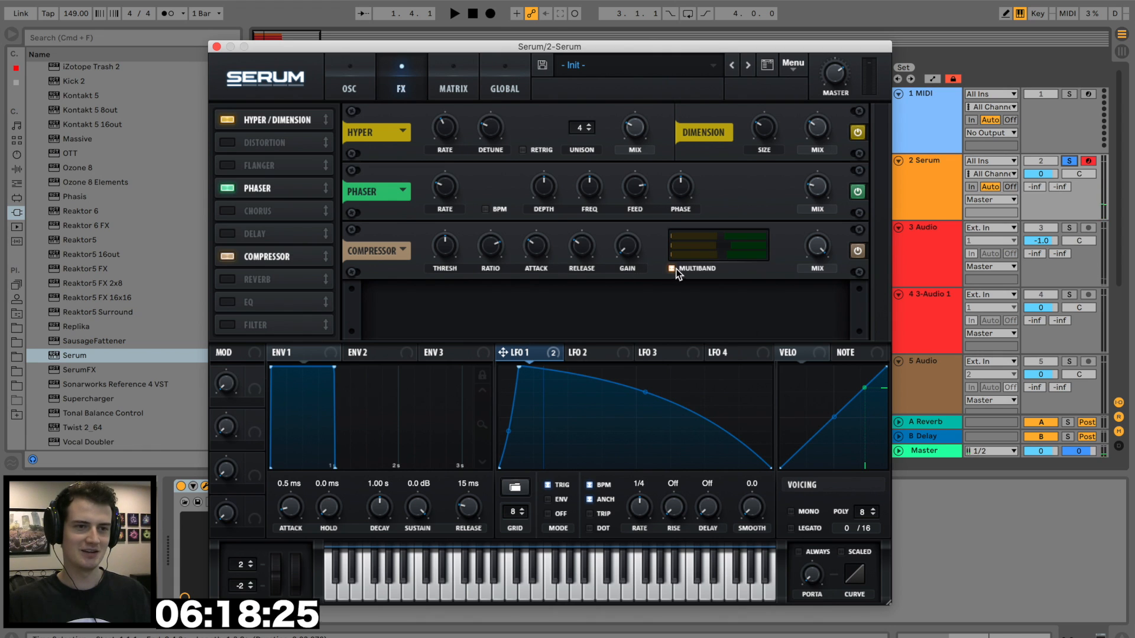
key("space")
left_click_drag(627, 247, 631, 227)
left_click_drag(629, 168, 629, 168)
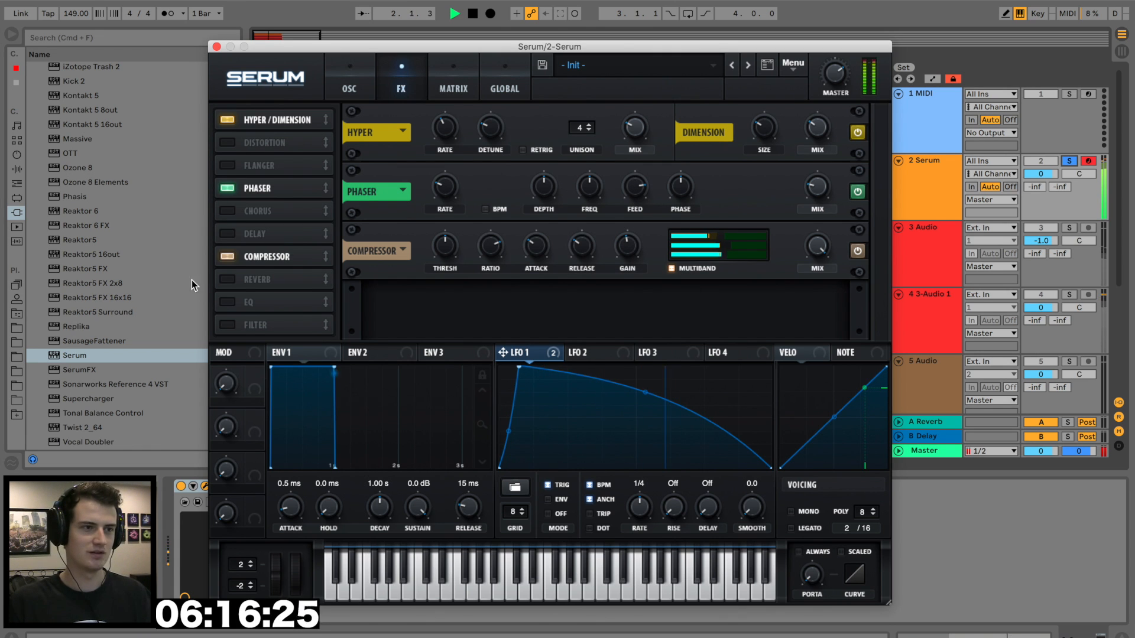
Step: Enable the EQ with both bands set to Peak and modulate both band frequencies with LFO 1
left_click(235, 304)
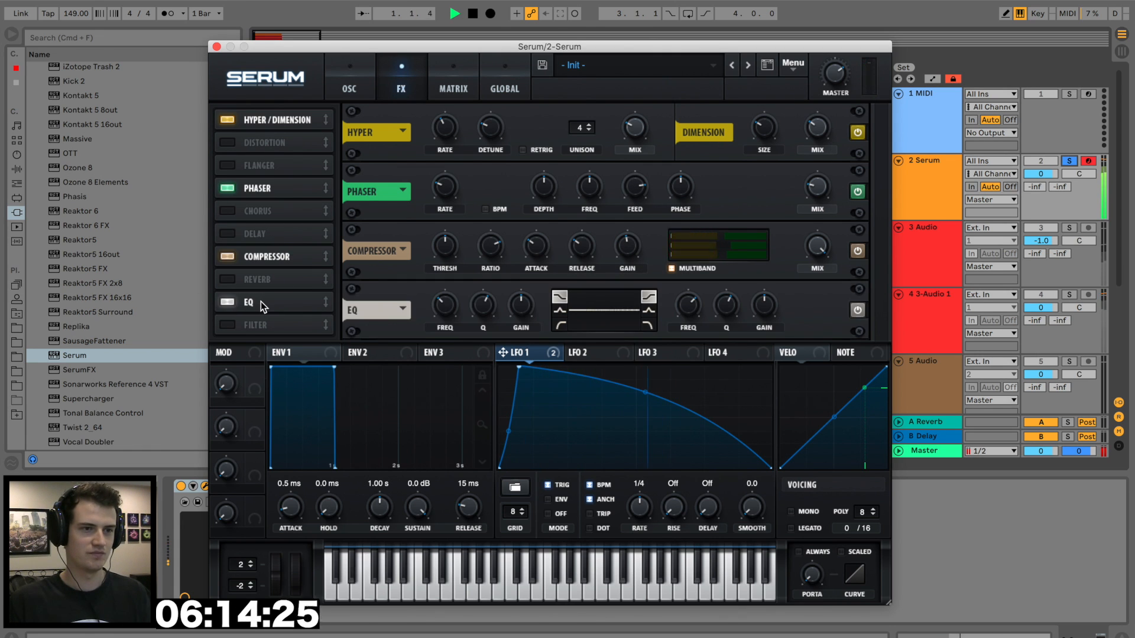
left_click(559, 310)
left_click(648, 310)
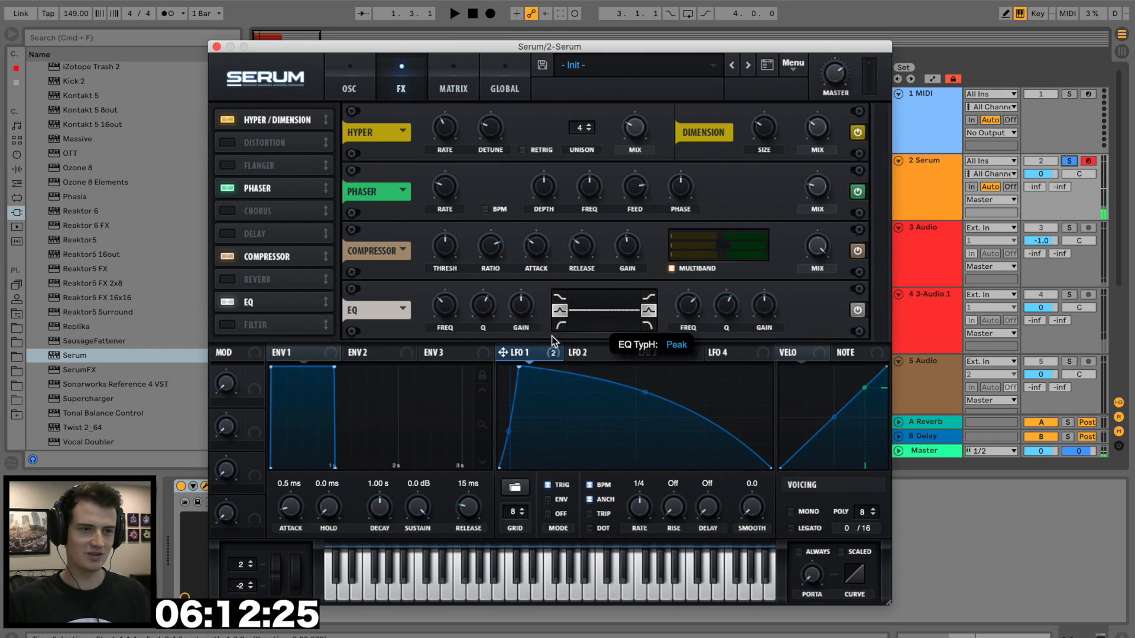
left_click_drag(431, 297, 435, 299)
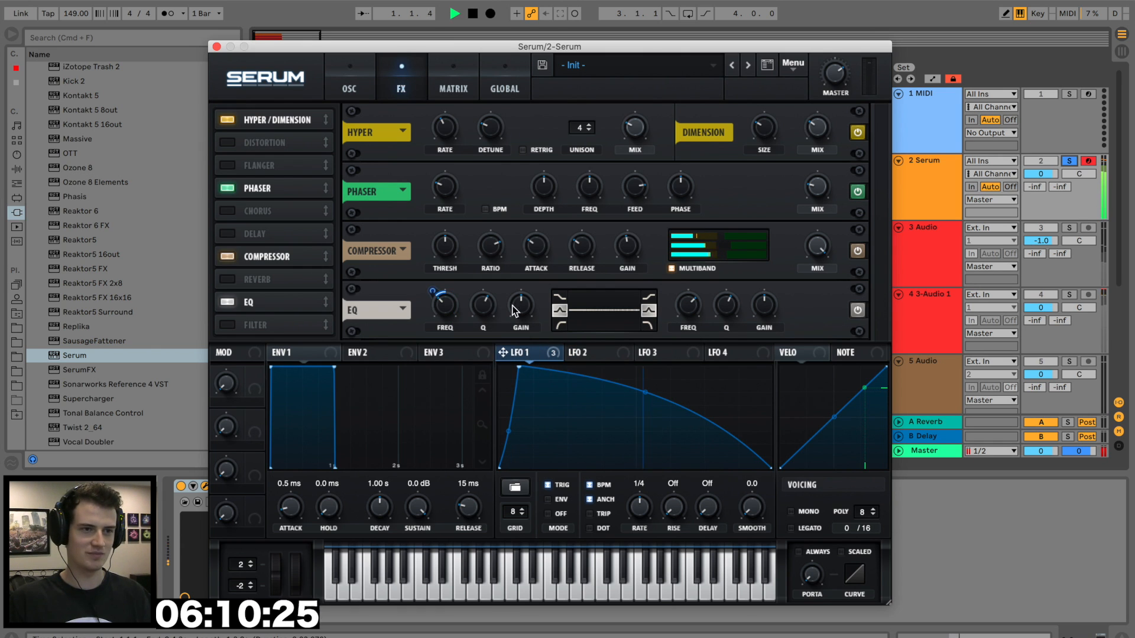
left_click_drag(695, 302, 683, 309)
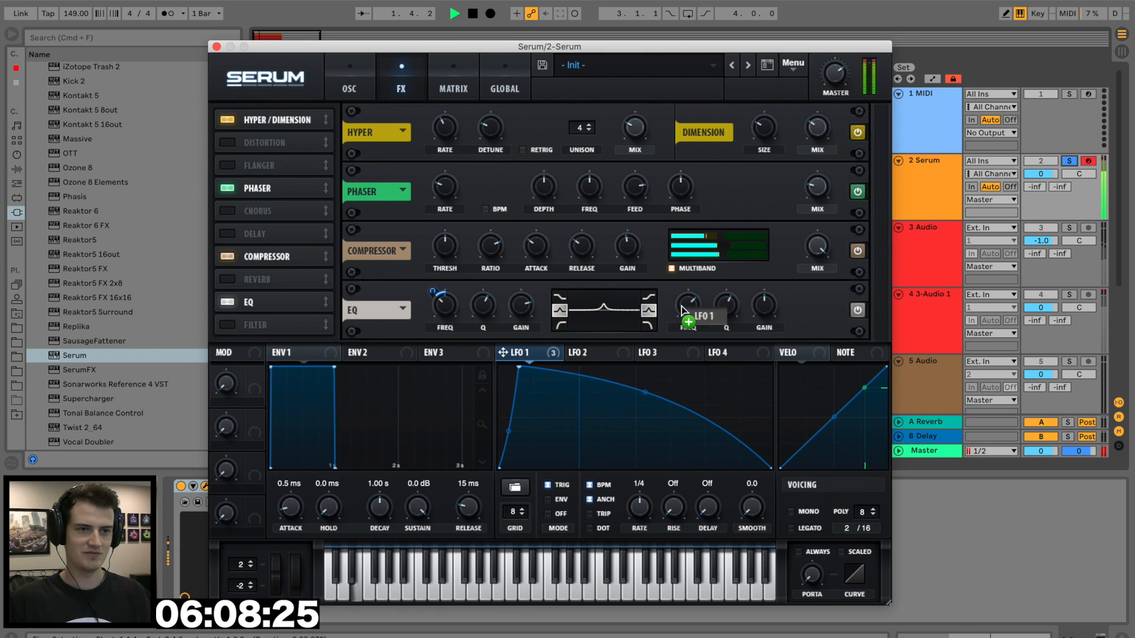
left_click_drag(752, 298, 691, 304)
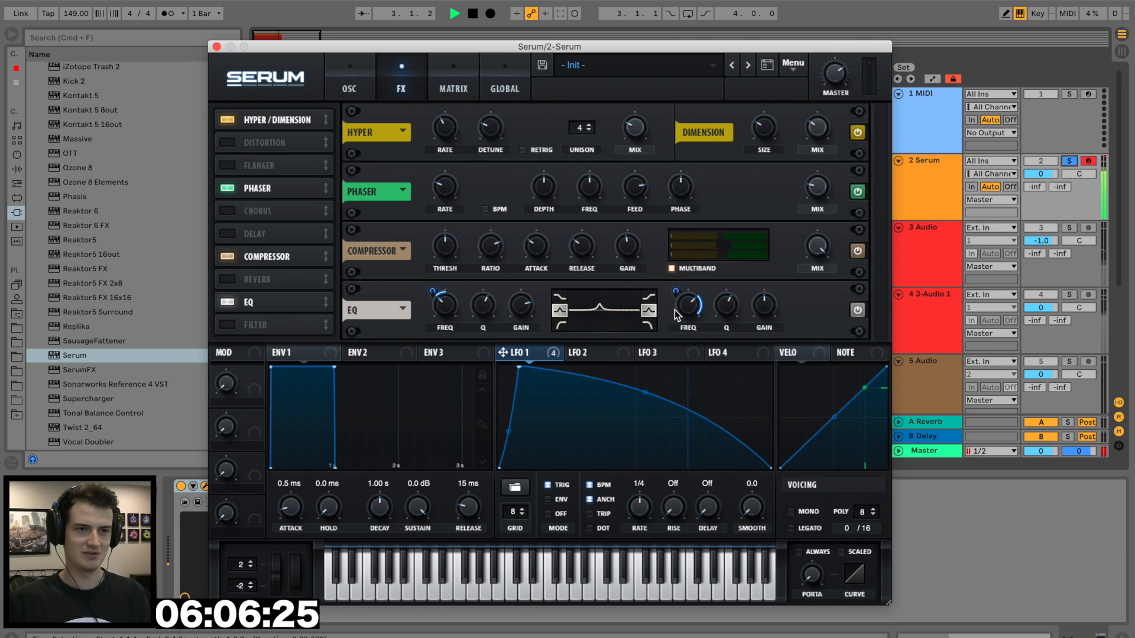
Step: Boost the EQ's high band and set the low band to 135 Hz with a gain of 7.3 dB
key("space")
left_click_drag(762, 305, 767, 280)
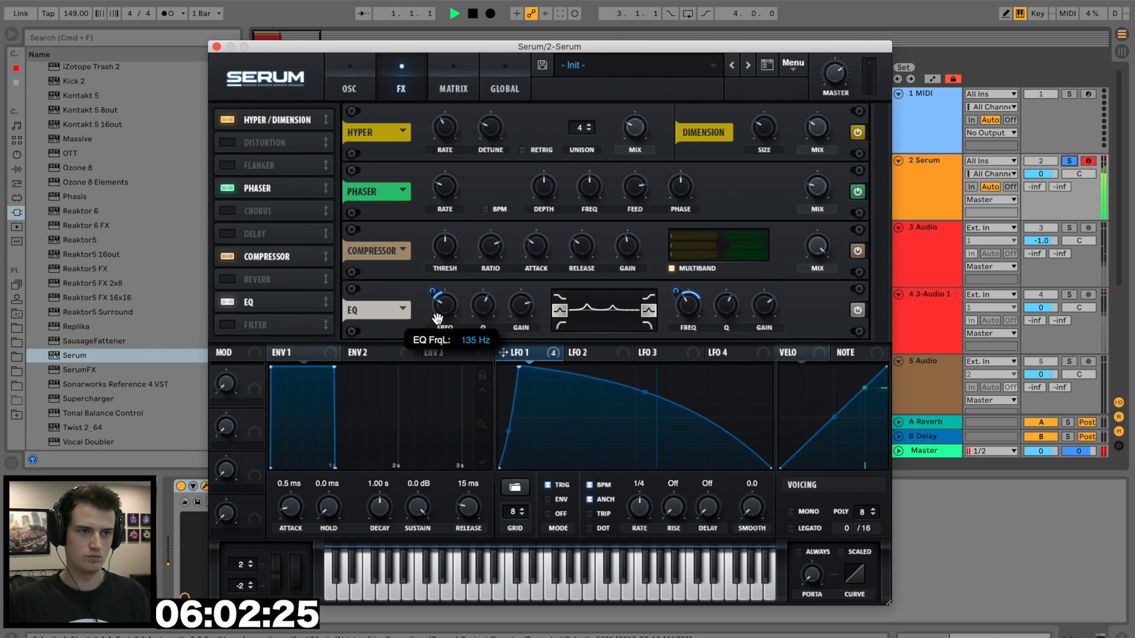
key("space")
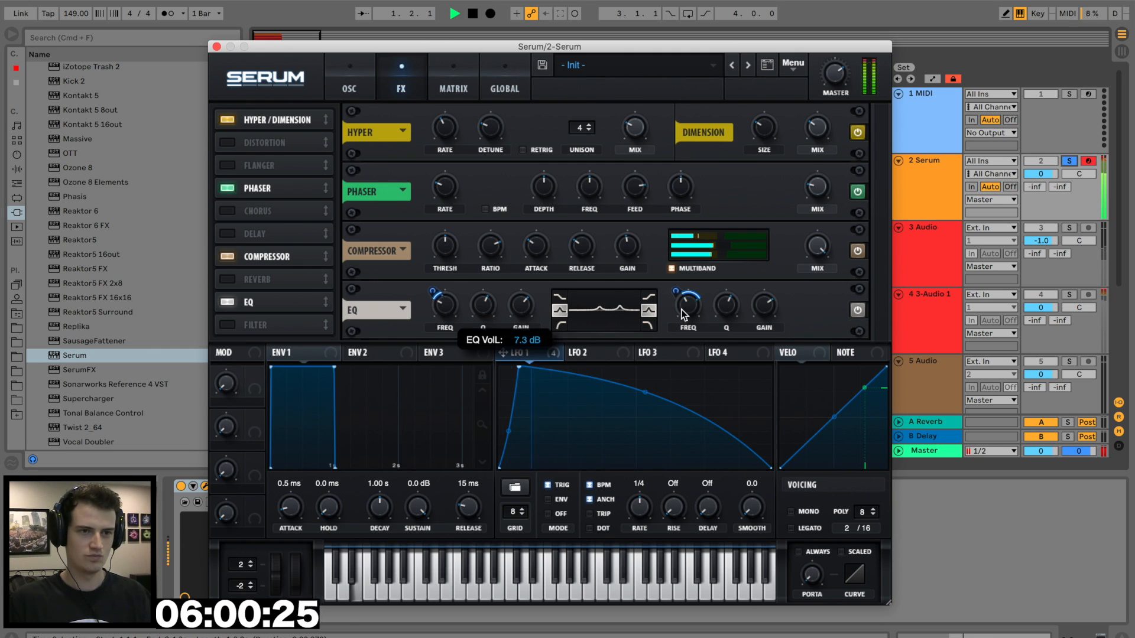
key("space")
Step: Enable the filter effect with the type MG Low 18 and play the sound
left_click(243, 324)
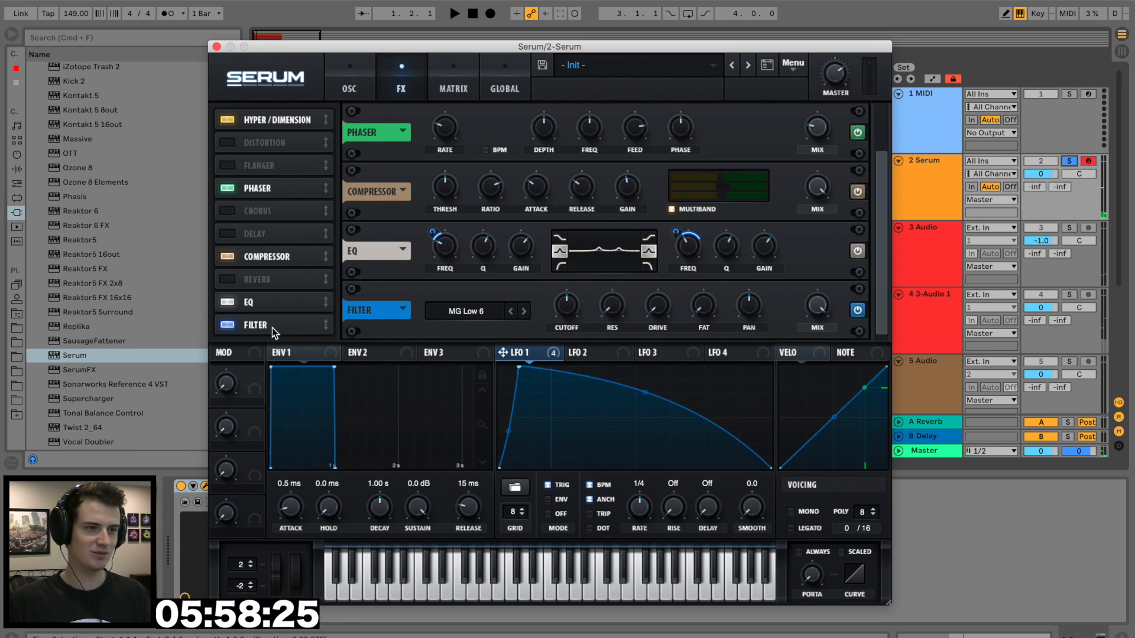
key("space")
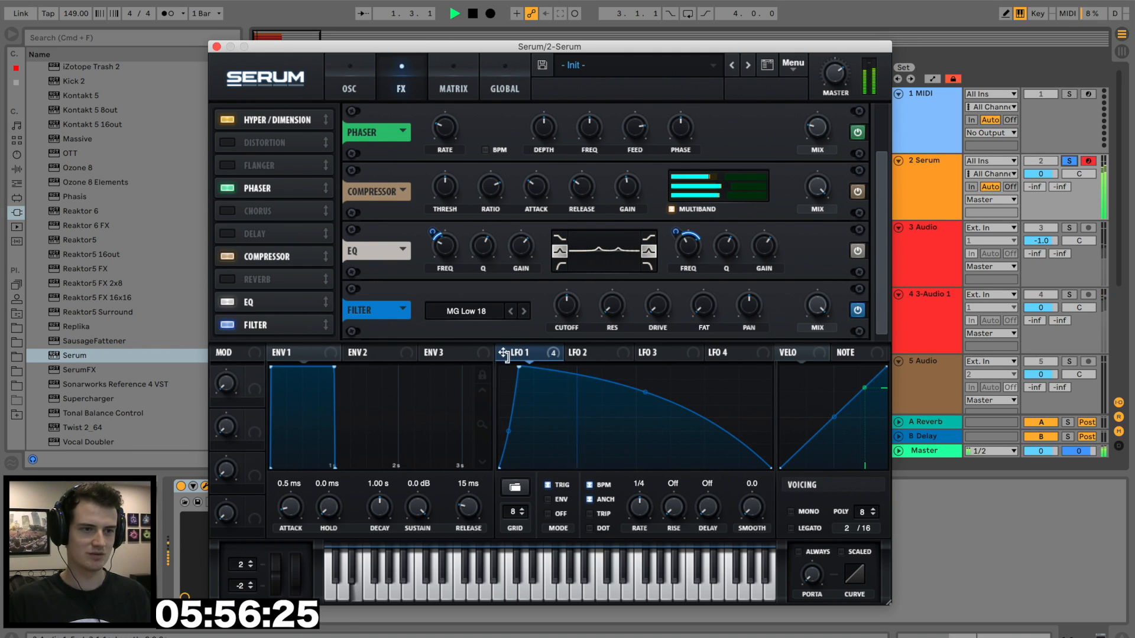
left_click_drag(502, 353, 562, 297)
right_click(568, 307)
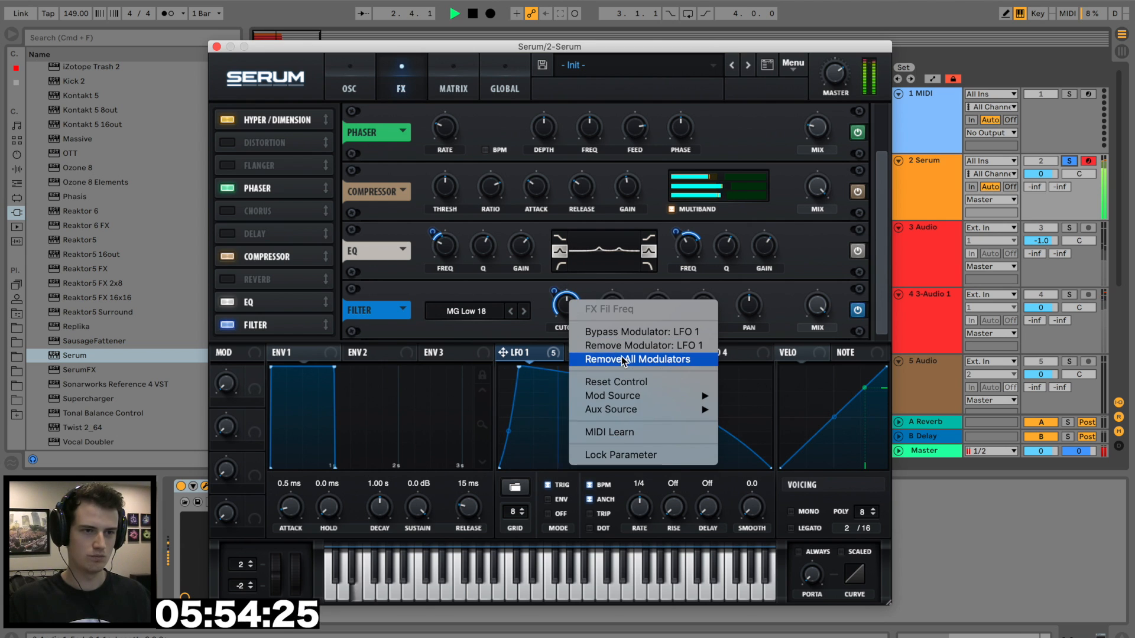
left_click(646, 357)
Step: Modulate the filter effect's cutoff with LFO 1 and set the base cutoff to 153 Hz
key("space")
left_click_drag(502, 353, 562, 307)
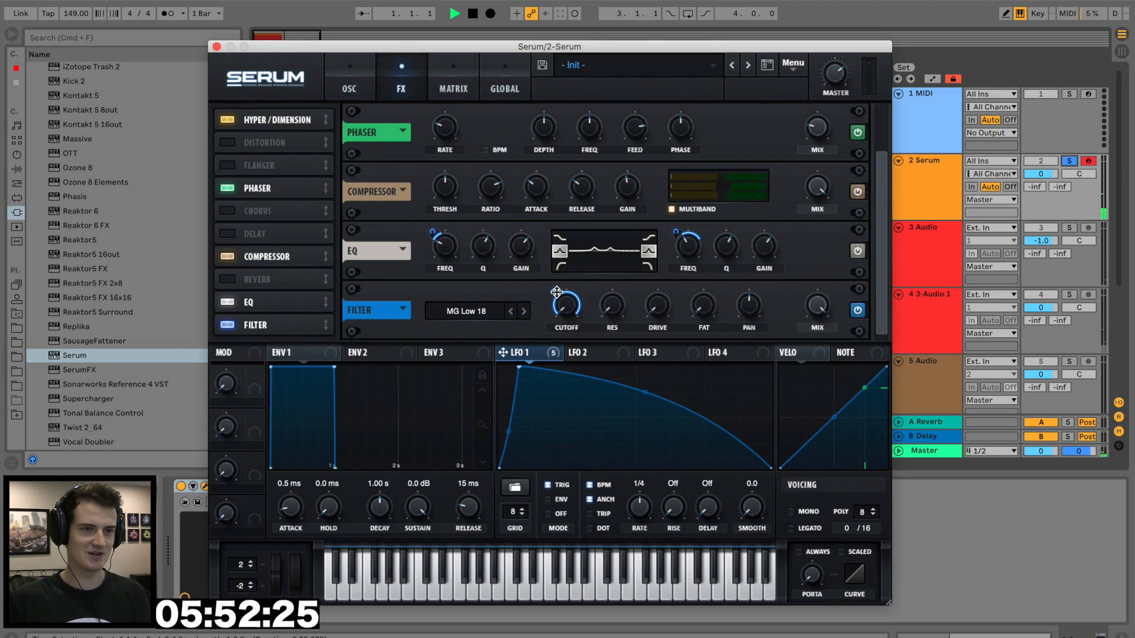
key("space")
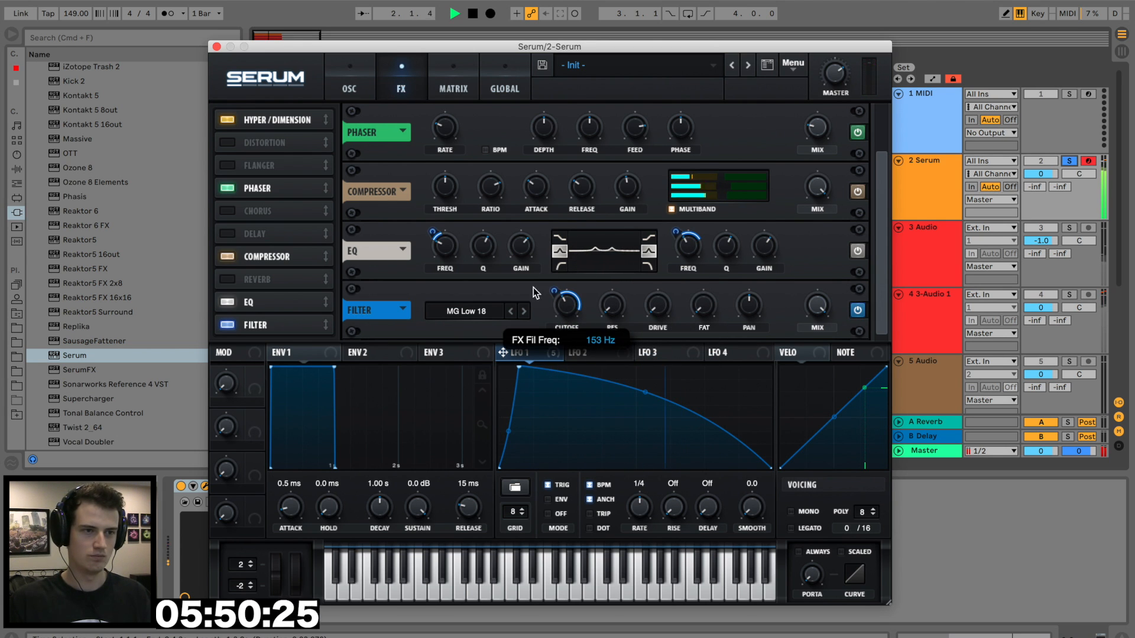
Step: Audition further types for the filter effect, choose Notch 12 and lower its cutoff
left_click(524, 312)
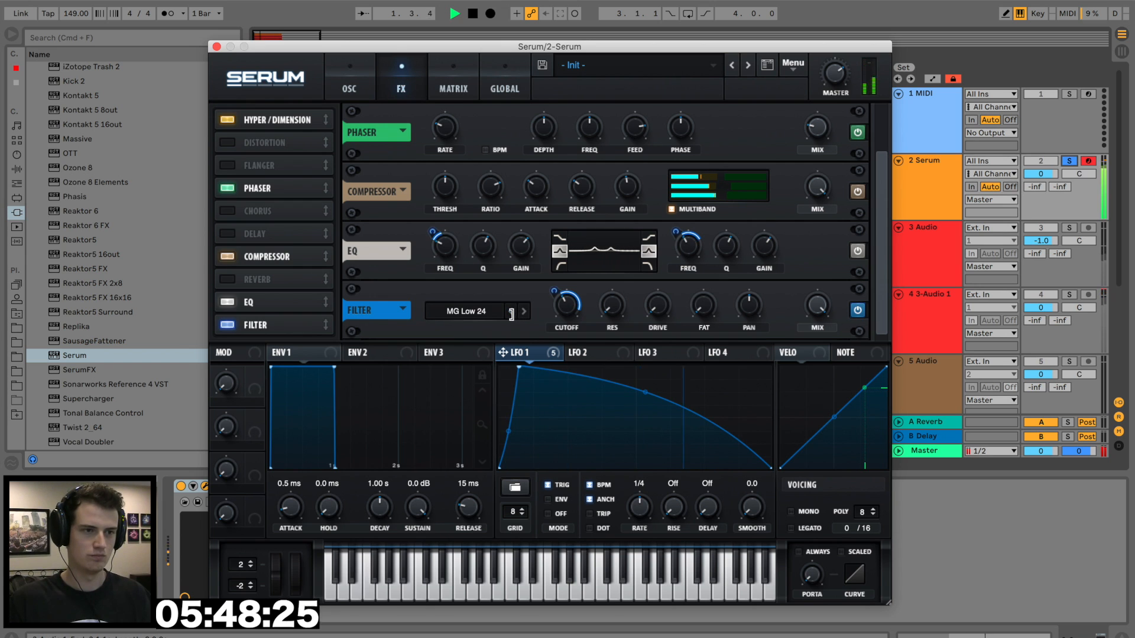
left_click(523, 311)
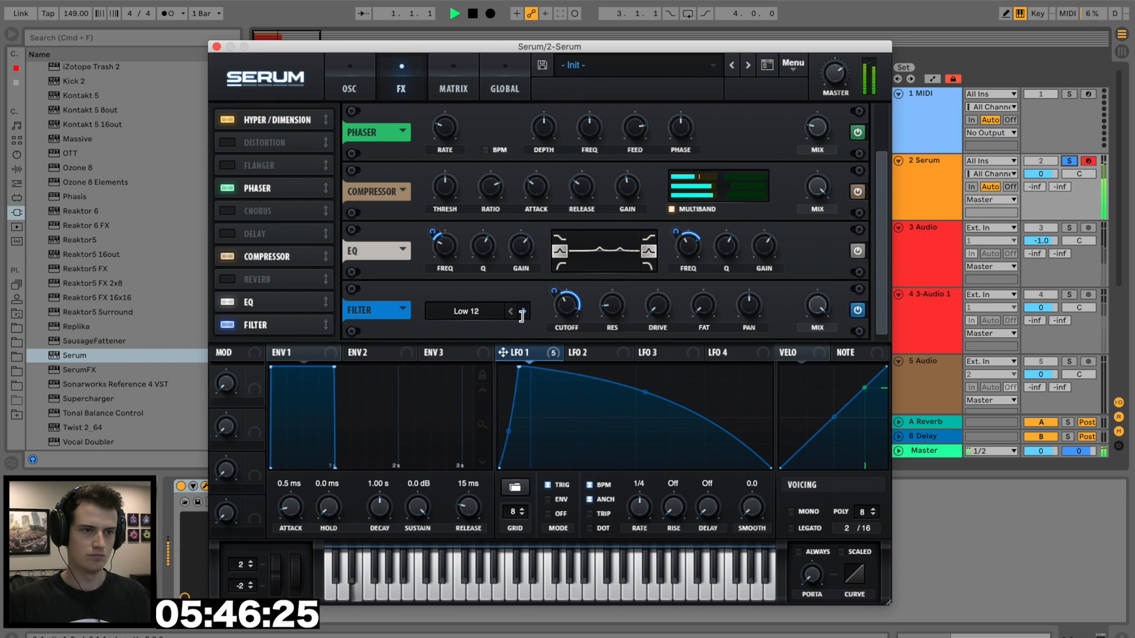
left_click(523, 312)
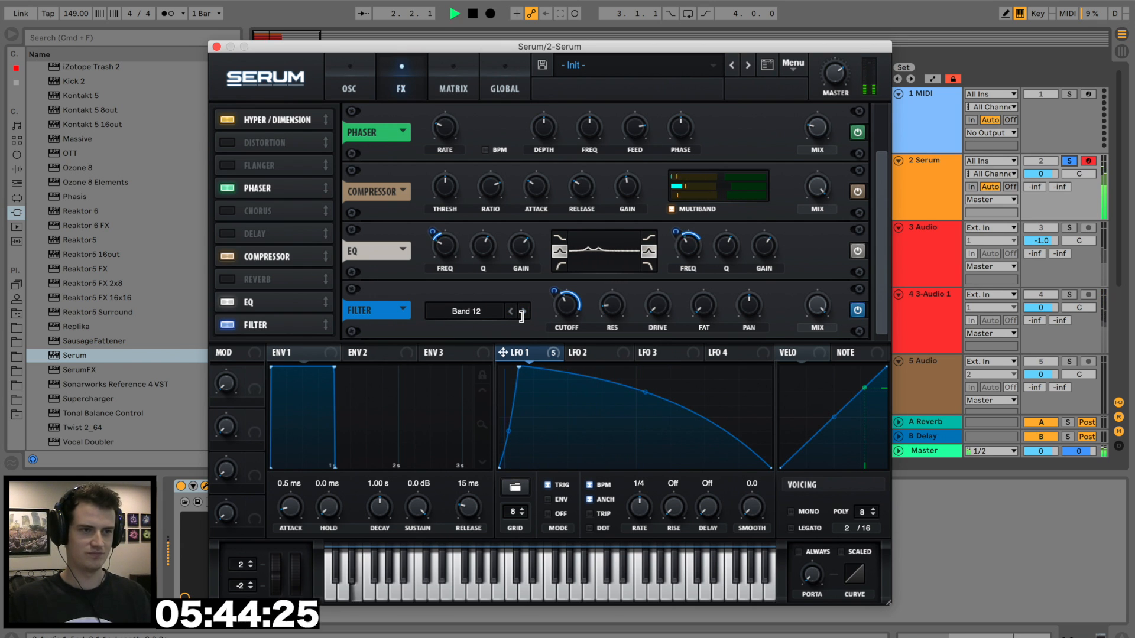
left_click(523, 311)
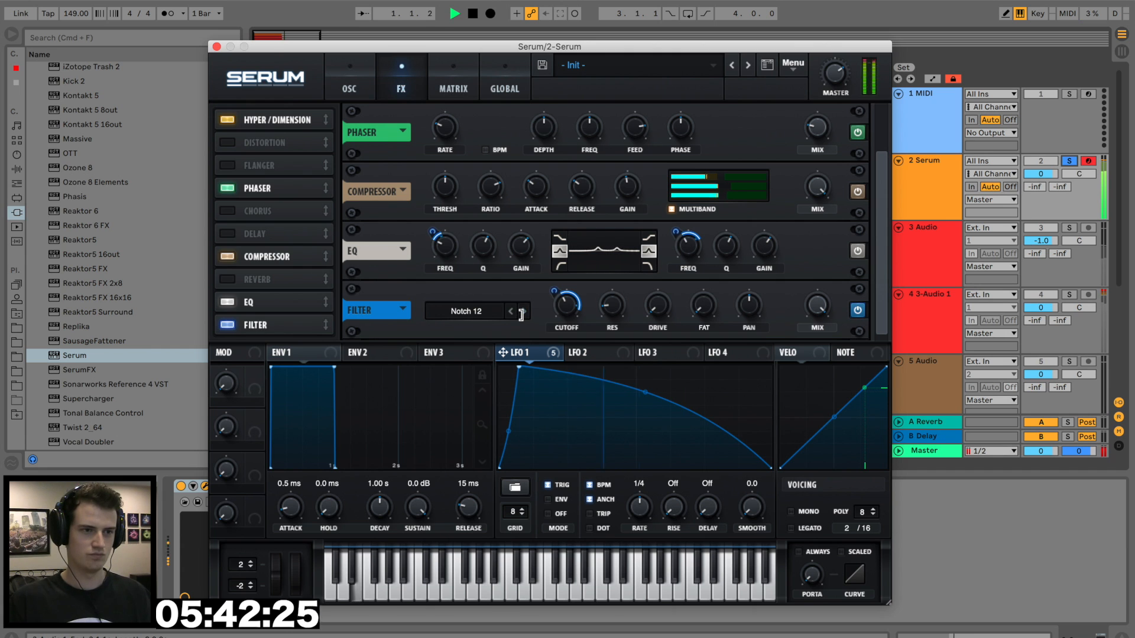
left_click_drag(562, 312, 553, 307)
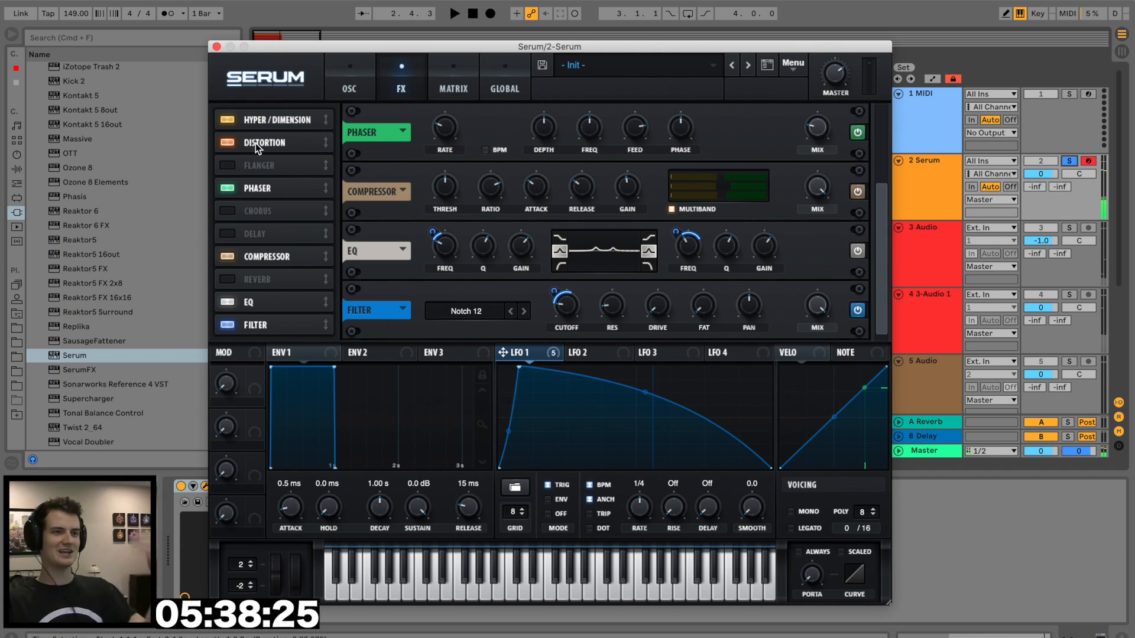
Step: Enable a Tube distortion in the effects chain and set its drive to 4%
left_click(255, 143)
key("space")
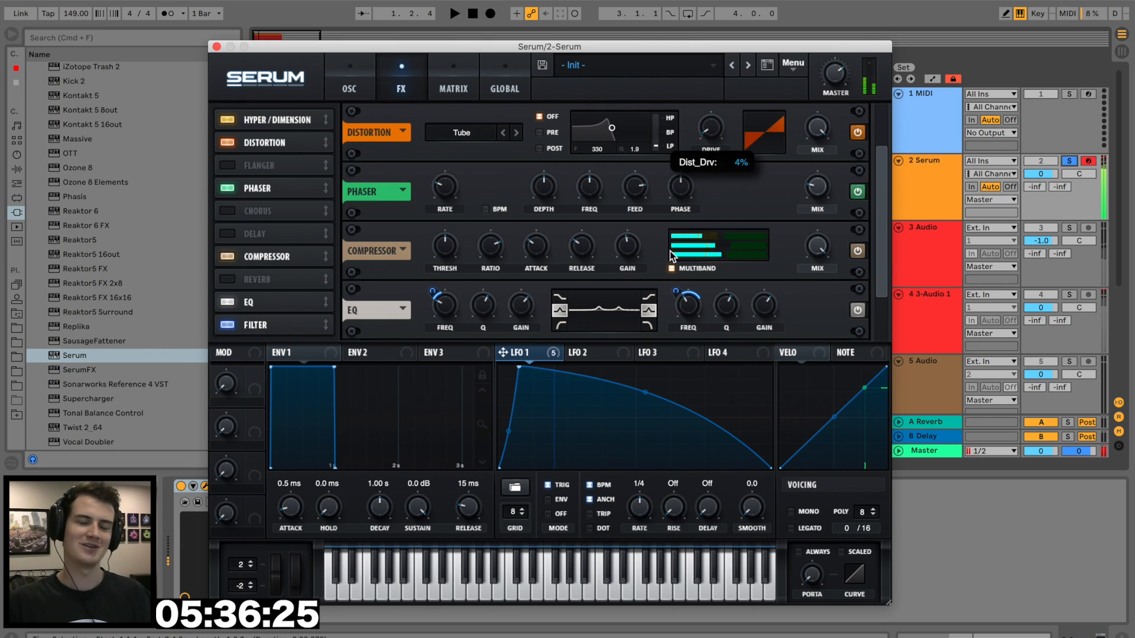
Step: Set the oscillator section's Cmb H6+ filter to a 33 Hz cutoff and a 32% mix
left_click(349, 88)
mouse_move(791, 289)
left_mouse_down()
mouse_move(792, 276)
mouse_move(792, 289)
left_mouse_up()
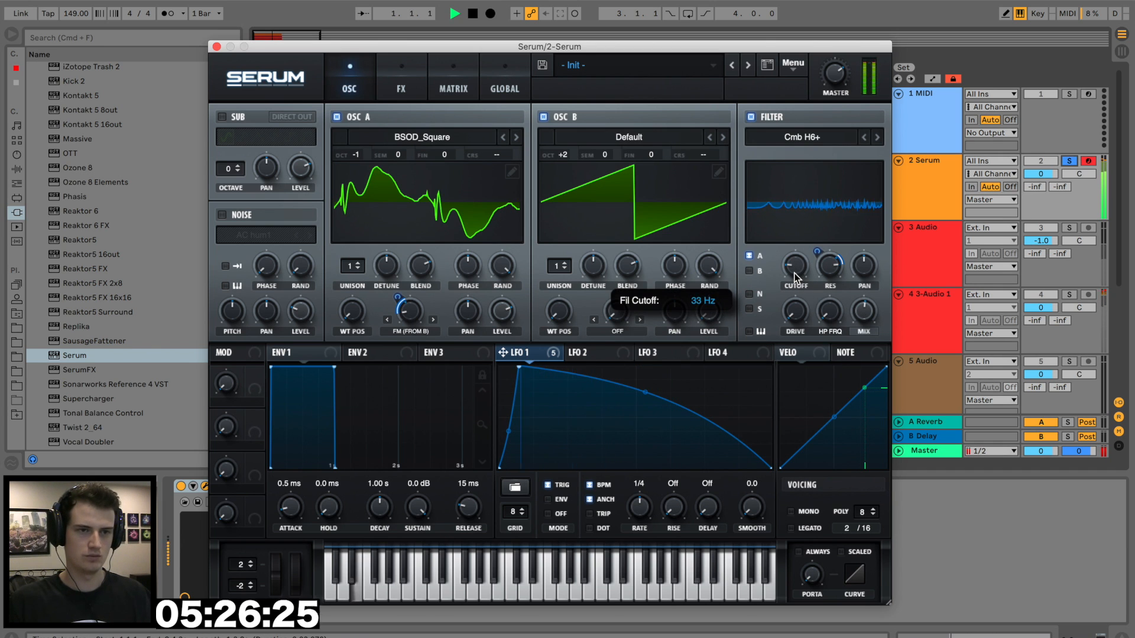
left_click_drag(880, 318, 850, 332)
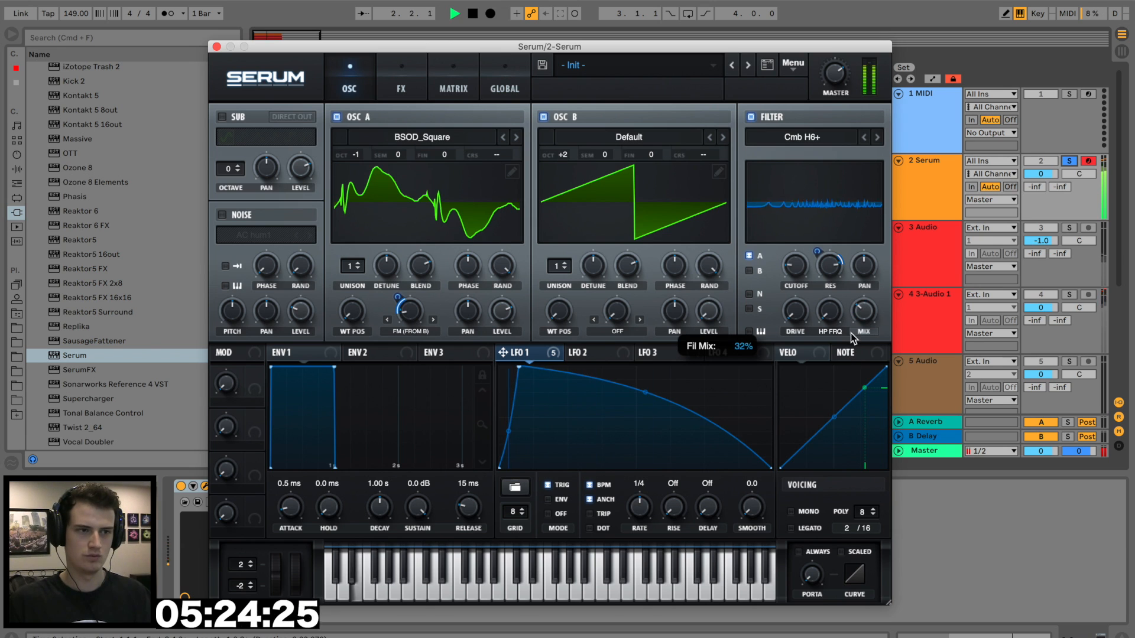
Step: Close the Serum window and add a Chorus effect after Serum with a 20% dry/wet mix
key("space")
left_click(217, 46)
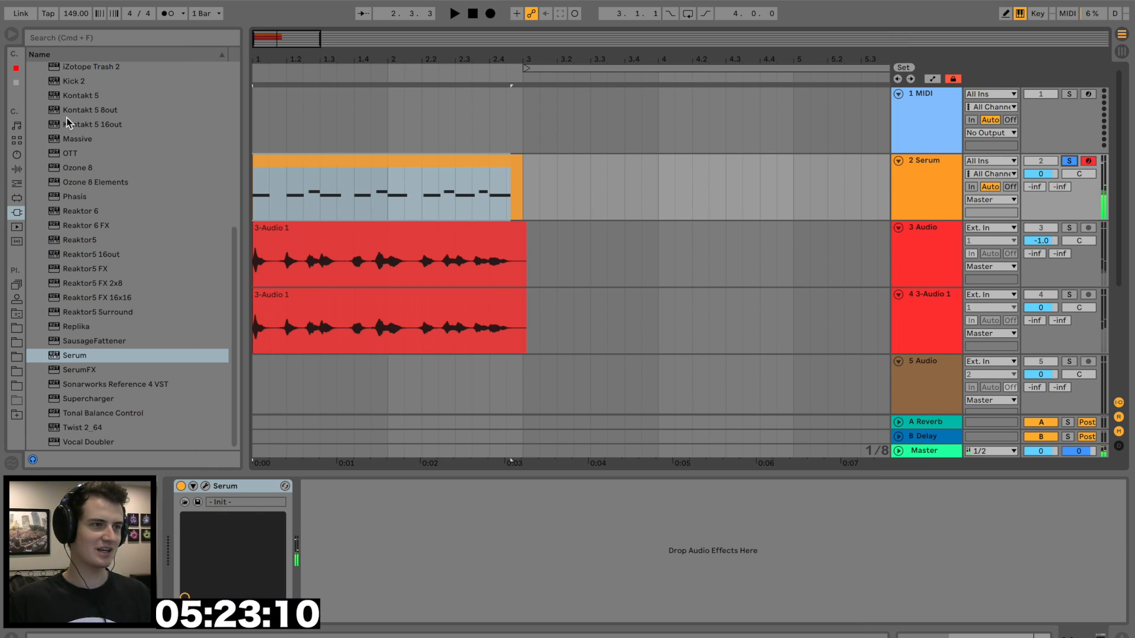
left_click(15, 169)
scroll(156, 253, "up", 5)
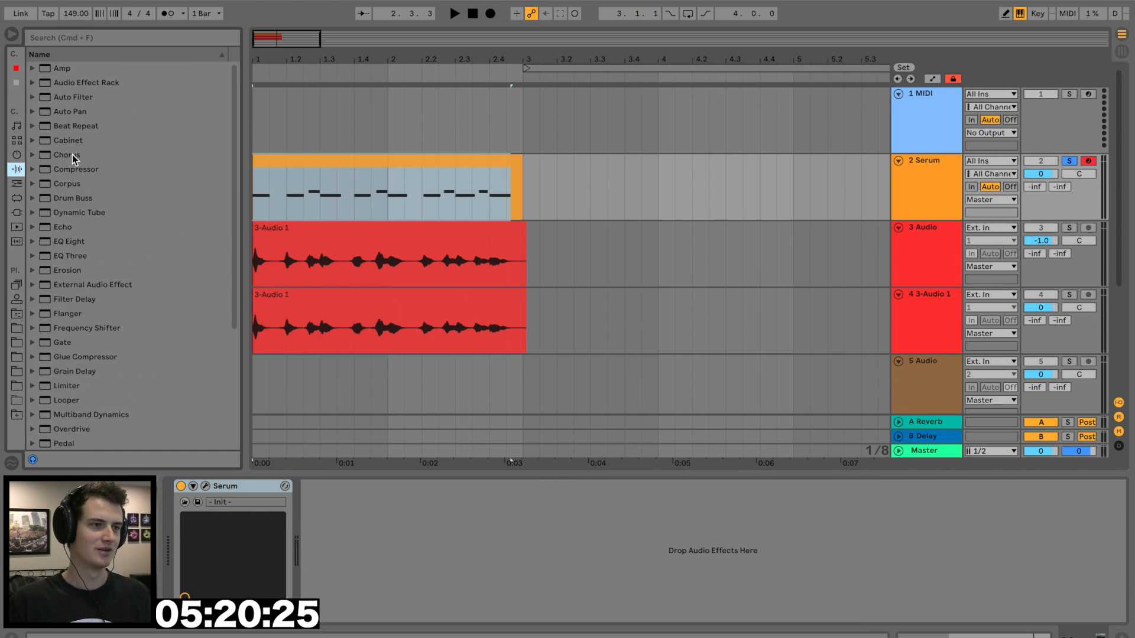
double_click(72, 155)
key("space")
left_click(490, 576)
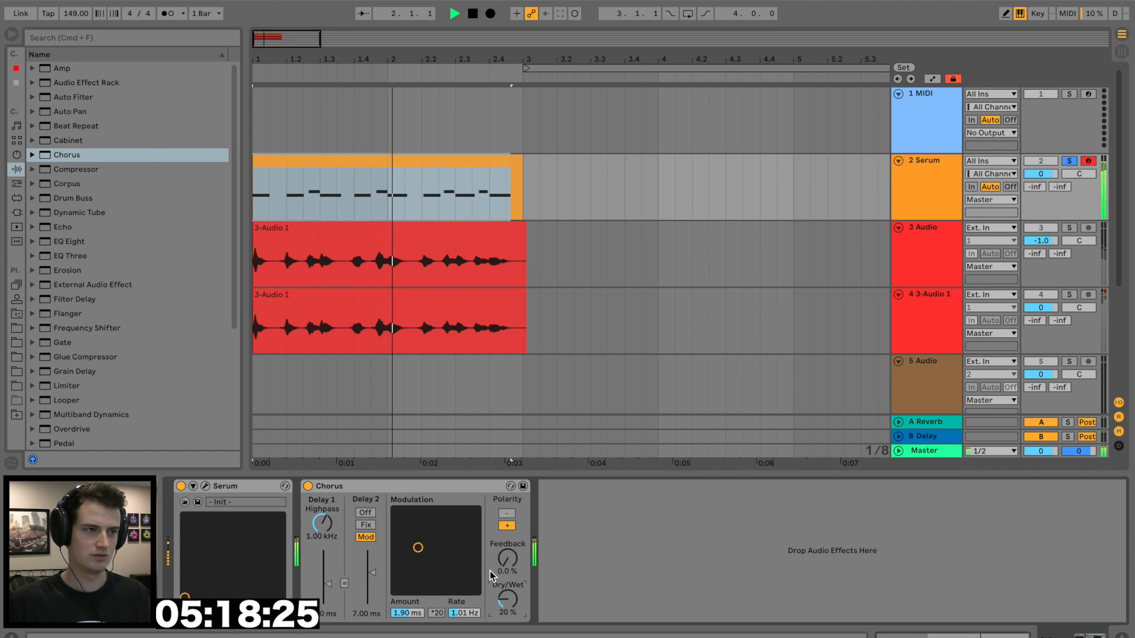
Step: Add an Auto Filter to the Serum track and open its low-pass to 19.2 kHz with 17% resonance
double_click(72, 97)
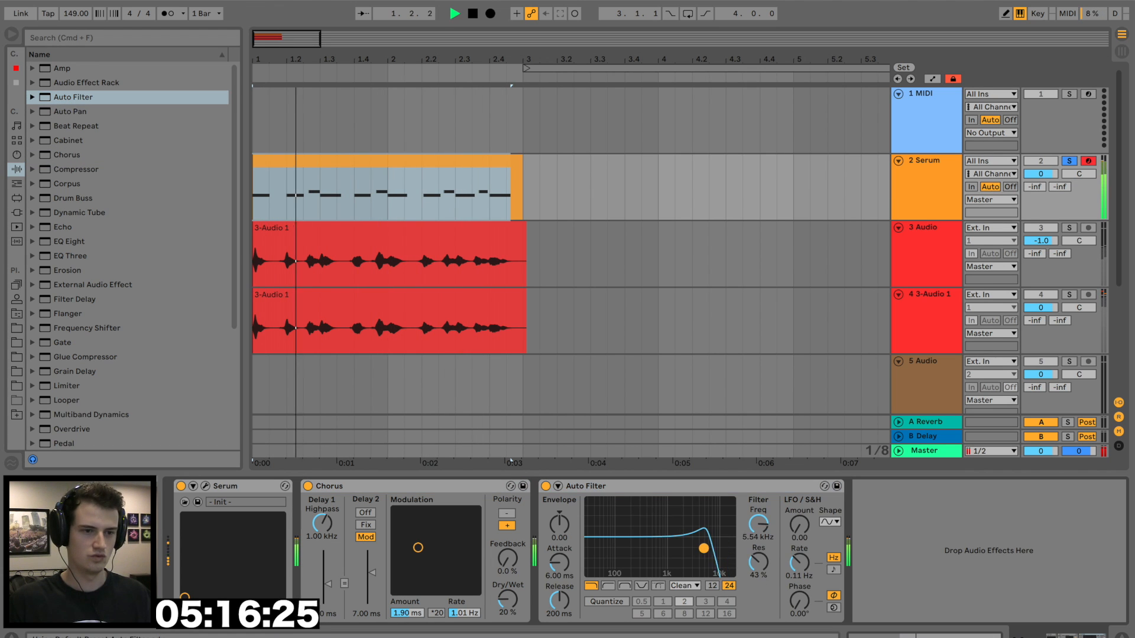
left_click_drag(704, 548, 731, 564)
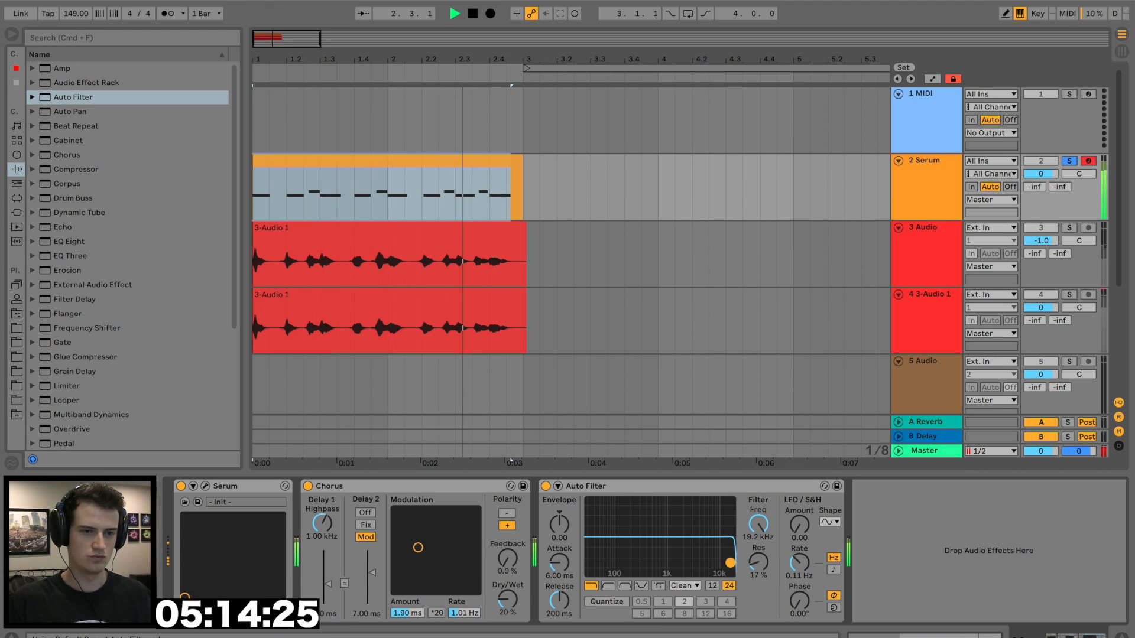
key("space")
key("space")
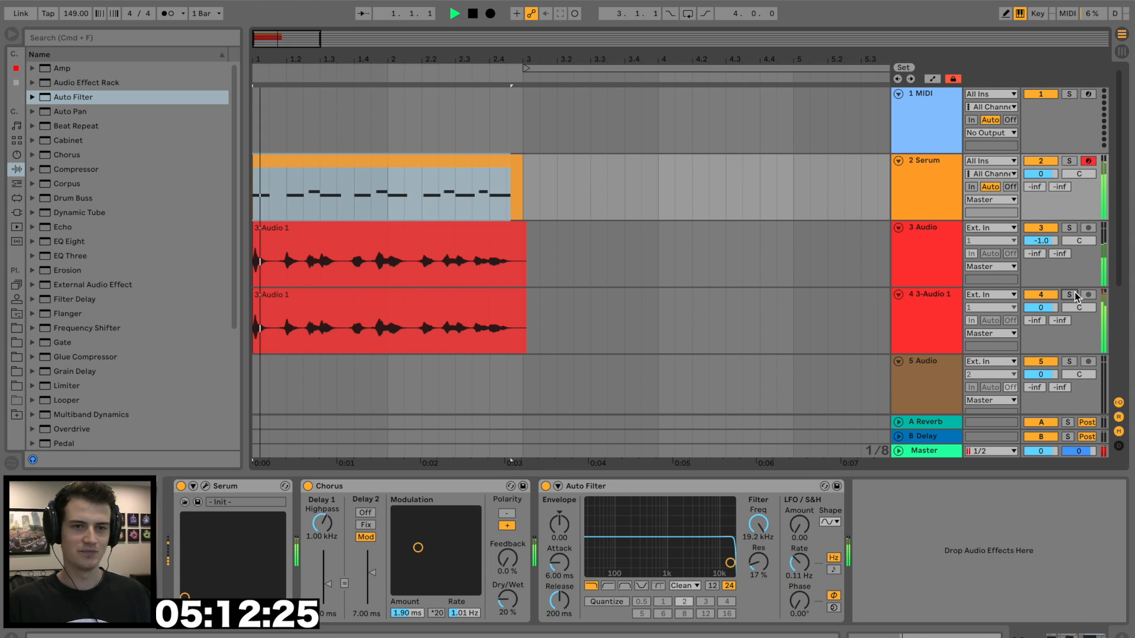
Step: Solo the vocoded 3-Audio 1 track and add a Saturator with 26.3 dB drive, Soft Clip on and -8.72 dB output
left_click(1068, 295)
left_click(931, 305)
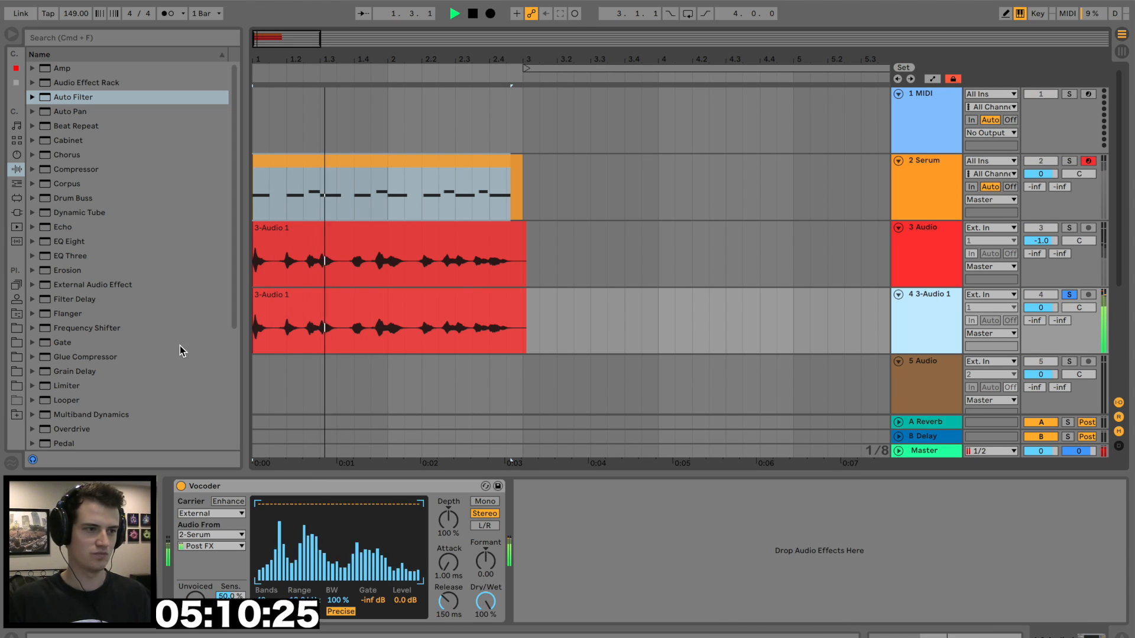
key("space")
scroll(171, 349, "down", 6)
left_click_drag(72, 356, 591, 550)
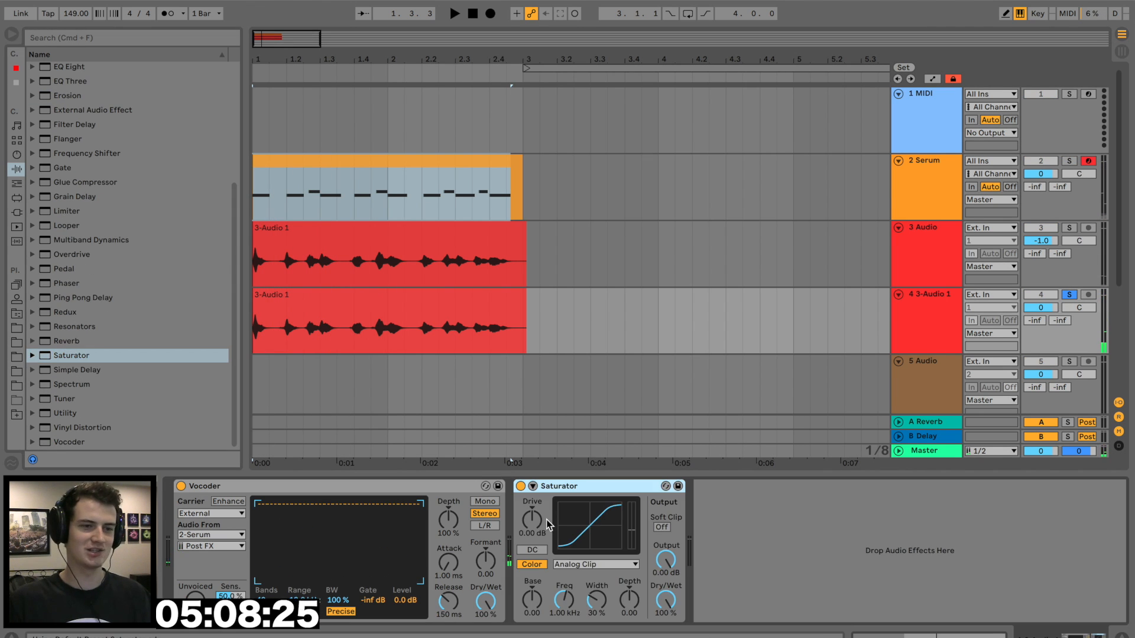
key("space")
left_click(662, 527)
left_click_drag(666, 559, 666, 572)
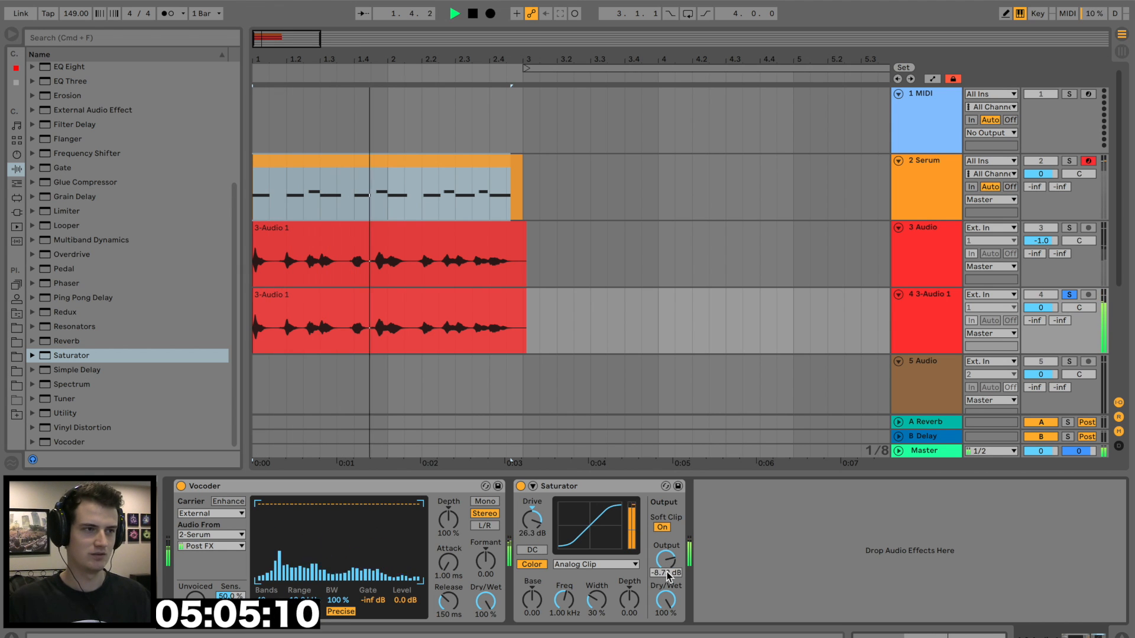
Step: Add a Chorus after the Saturator and set its dry/wet mix to 42%
scroll(59, 166, "up", 6)
double_click(66, 154)
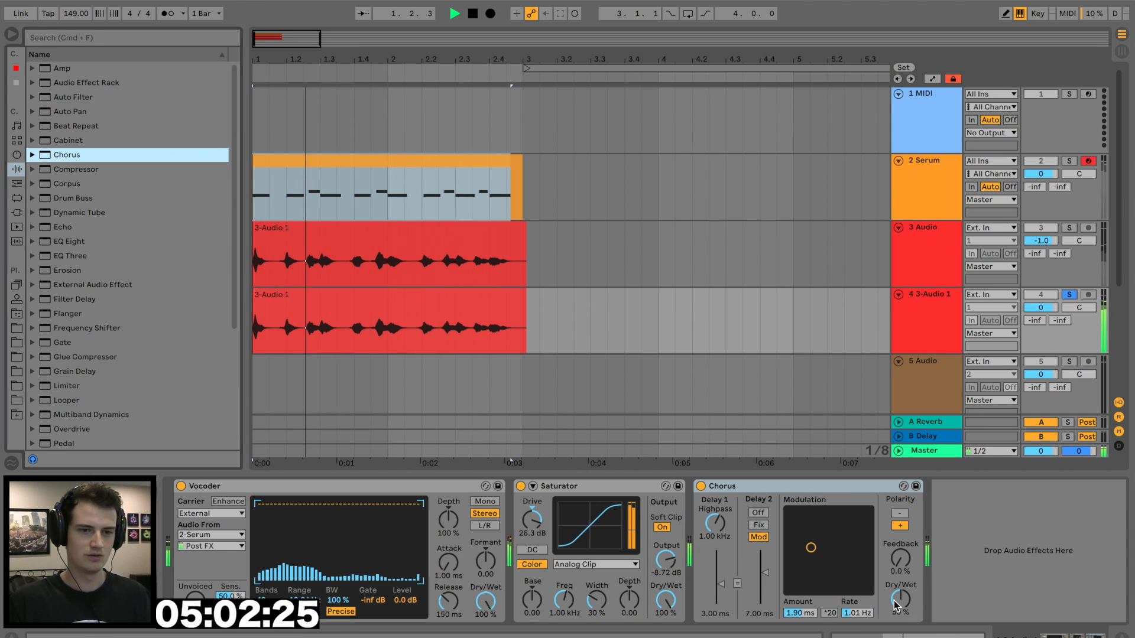
left_click_drag(896, 605, 895, 612)
key("space")
Step: Add the Soundtoys LittleMicroShift plug-in after the Chorus, audition it and close its window
left_click(16, 212)
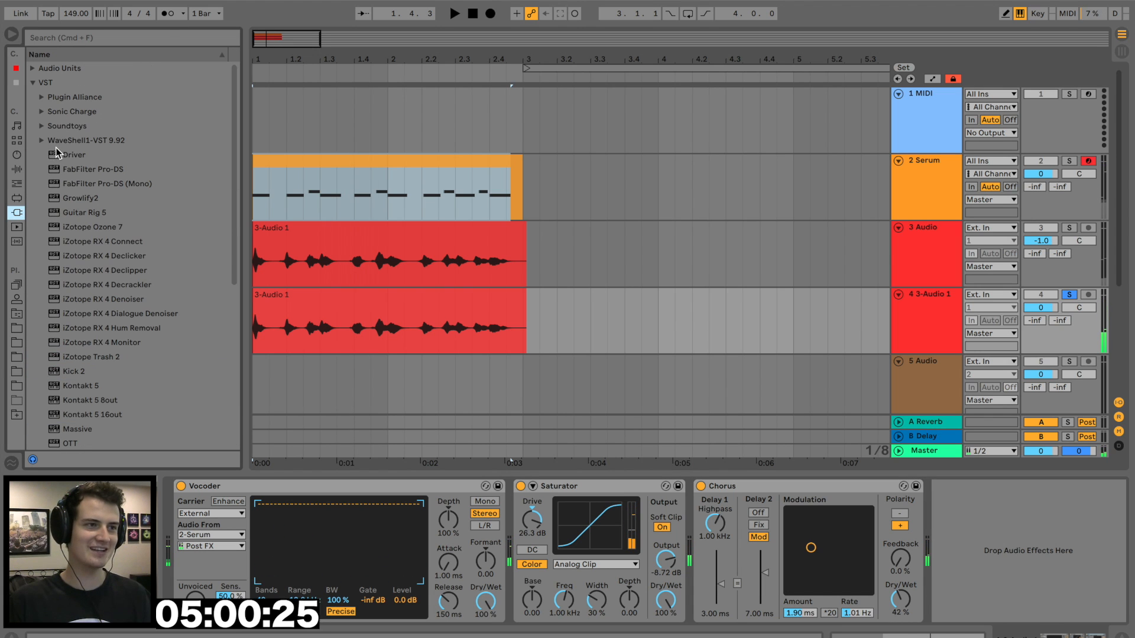
left_click(41, 126)
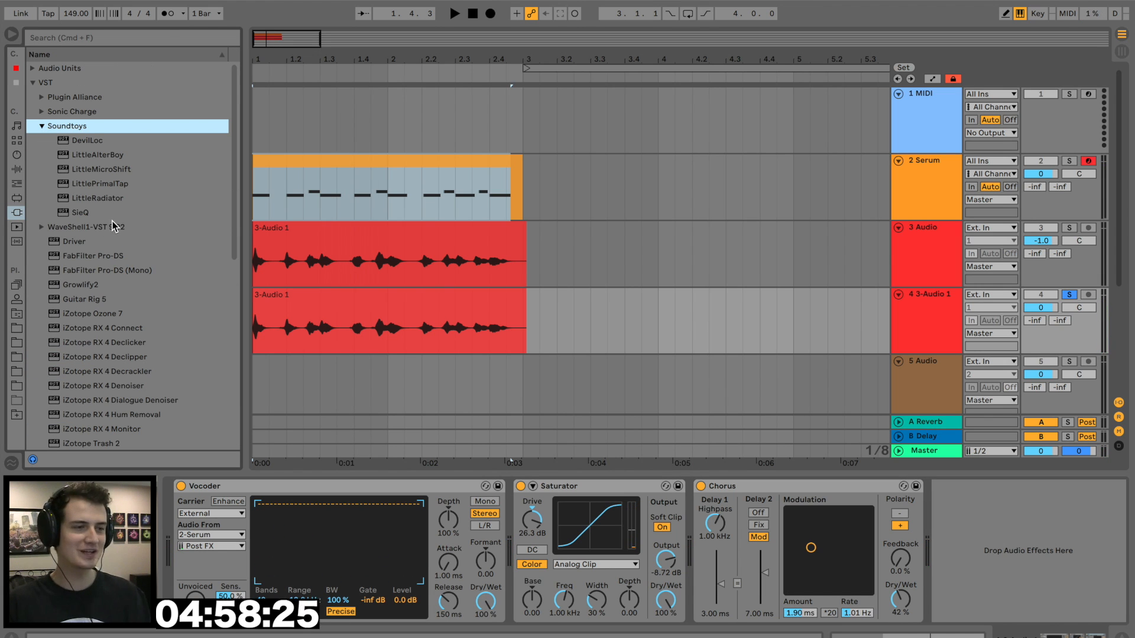
left_click_drag(94, 173, 900, 510)
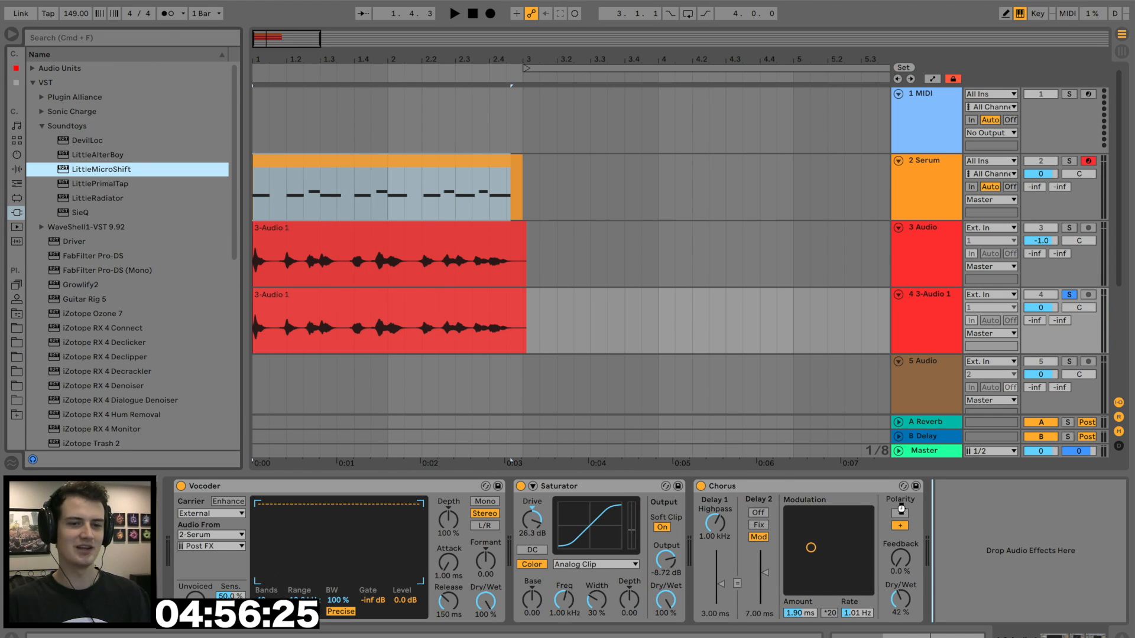
left_click_drag(1062, 495, 1062, 495)
key("space")
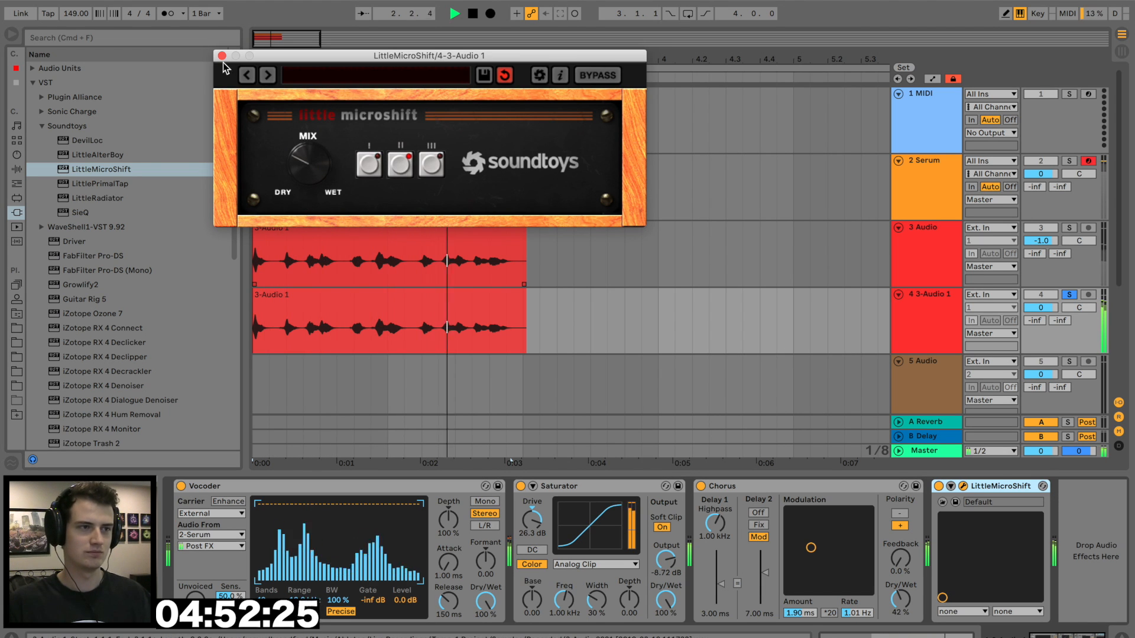
left_click(221, 56)
key("space")
Step: Add an EQ Eight, dip the low mids with band 2 and make band 1 a low cut at 52.7 Hz
left_click(13, 172)
double_click(83, 241)
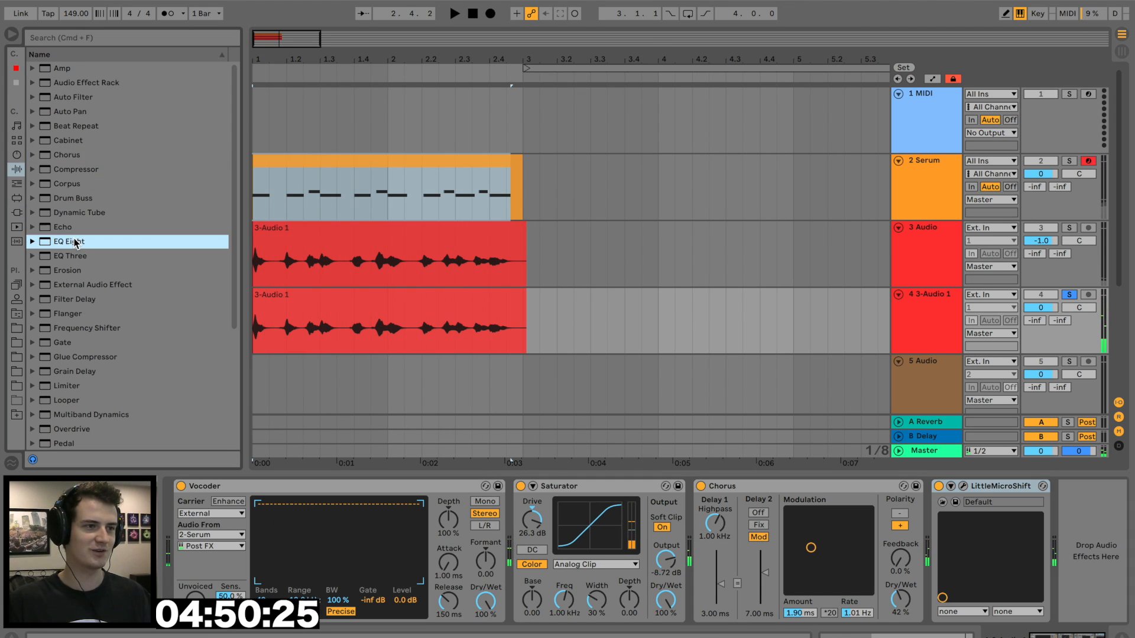
key("space")
left_click_drag(905, 543, 926, 575)
left_click(809, 603)
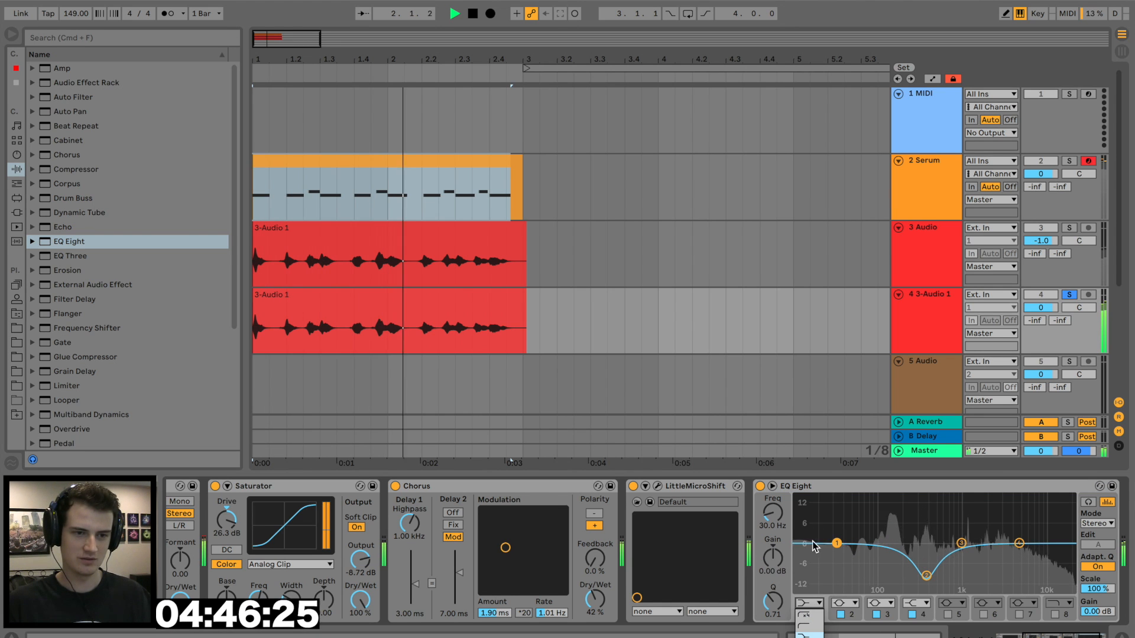
left_click(810, 617)
left_click_drag(839, 557, 859, 556)
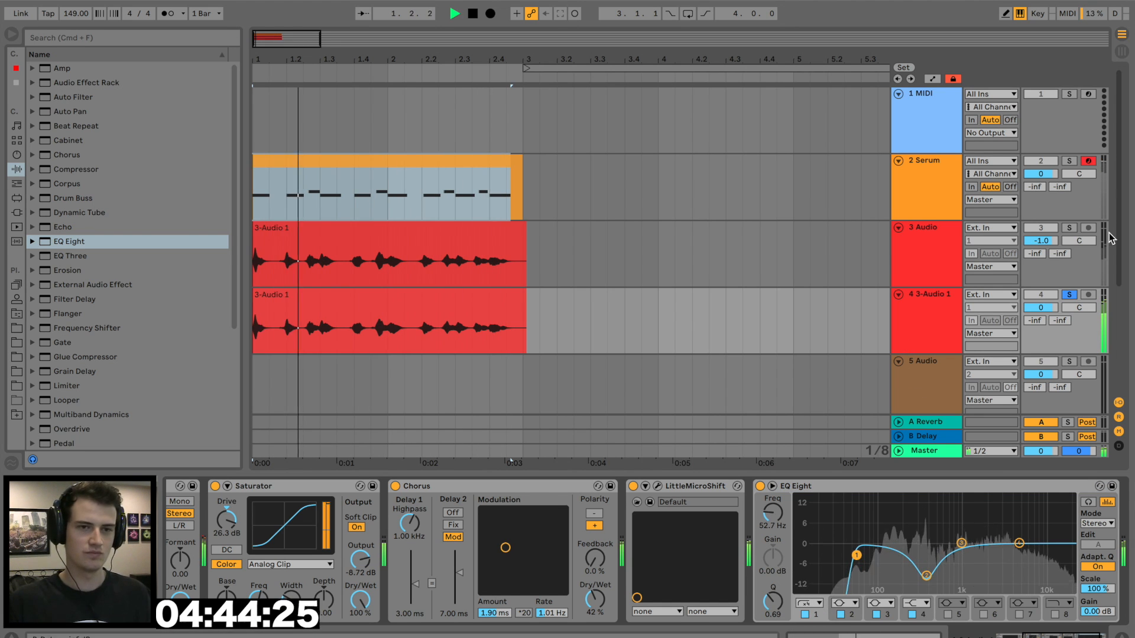
key("space")
Step: Group the Serum, Audio and 3-Audio 1 tracks and set the dry Audio track's volume to -3.2 dB
left_click(940, 172)
left_click(918, 312, "shift")
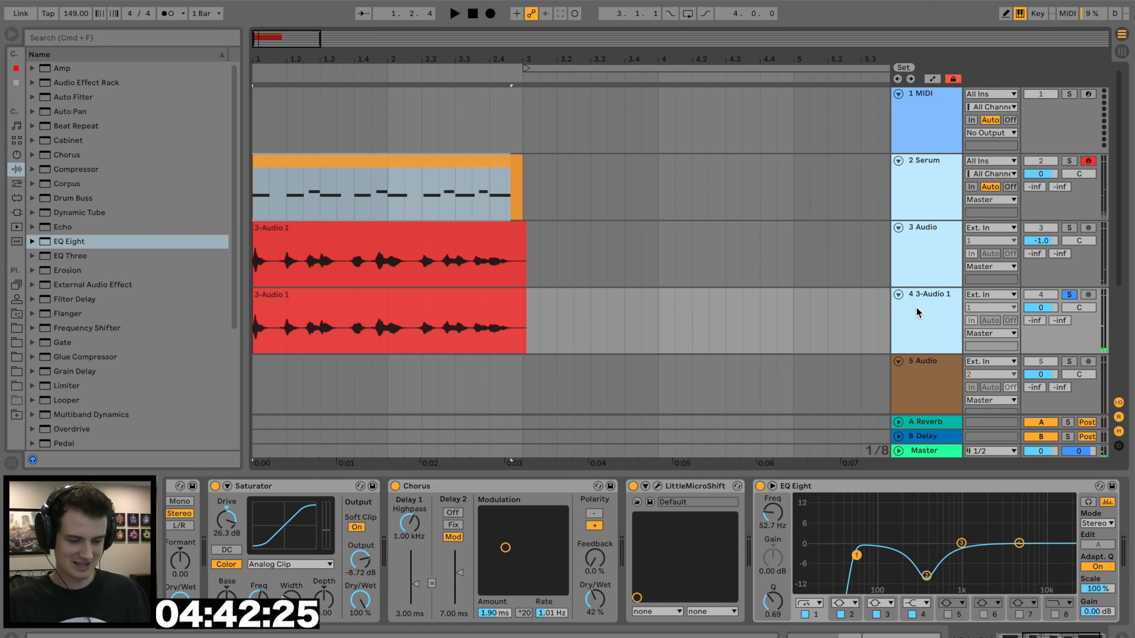
key("super+g")
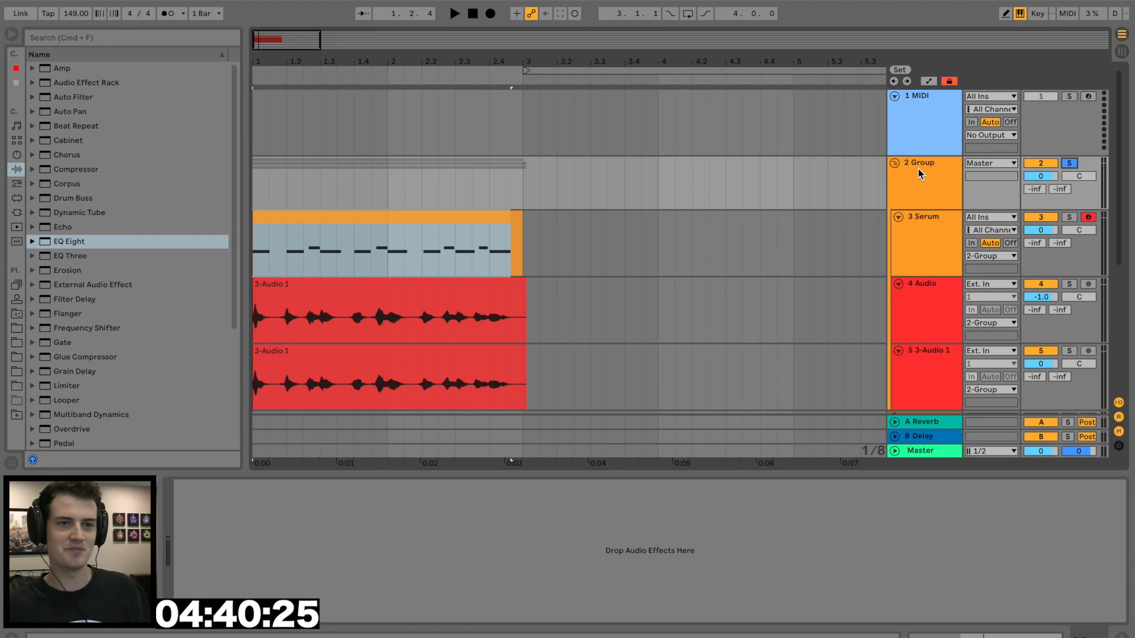
left_click(942, 184)
key("space")
left_click_drag(1042, 297, 1042, 308)
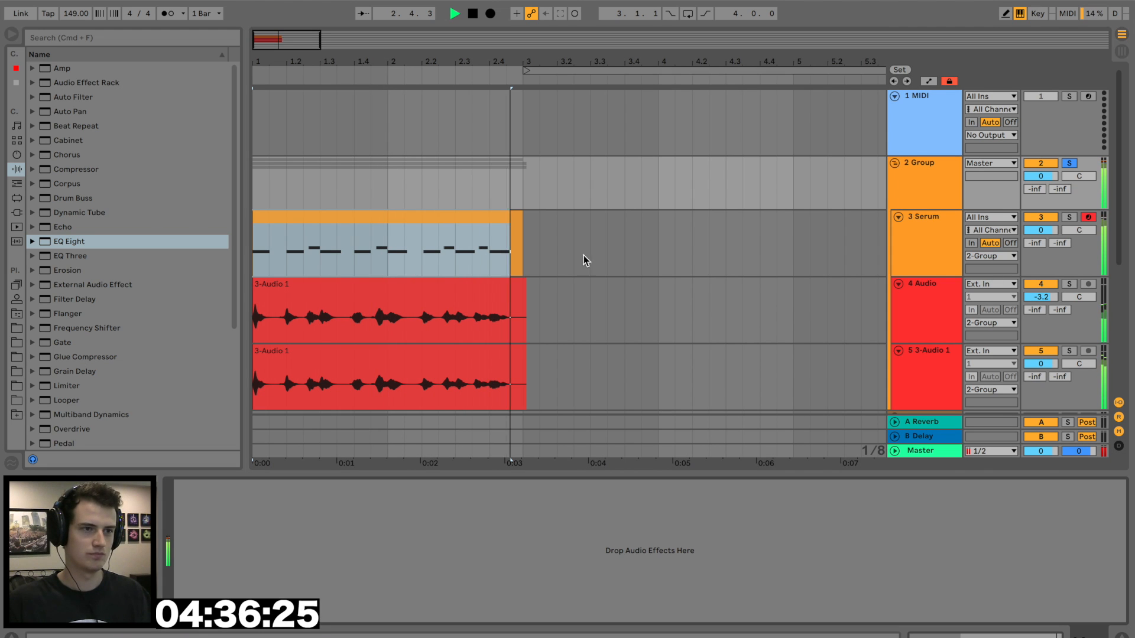
Step: Set the Serum track's Auto Filter cutoff to 2.72 kHz with 40% resonance
left_click(933, 250)
key("space")
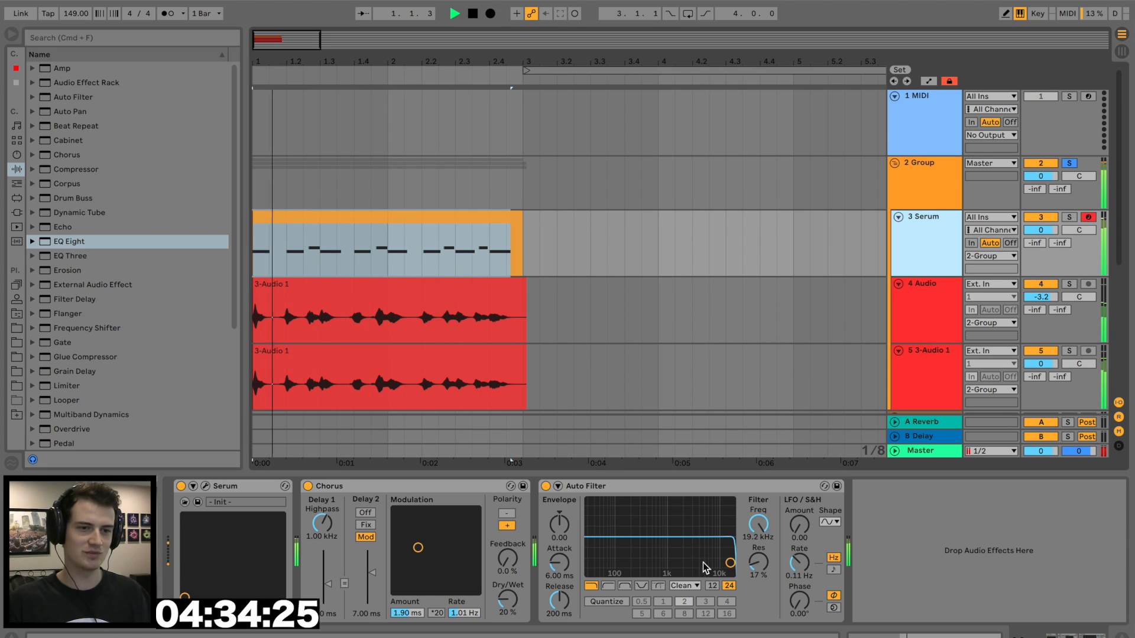
left_click_drag(730, 563, 689, 554)
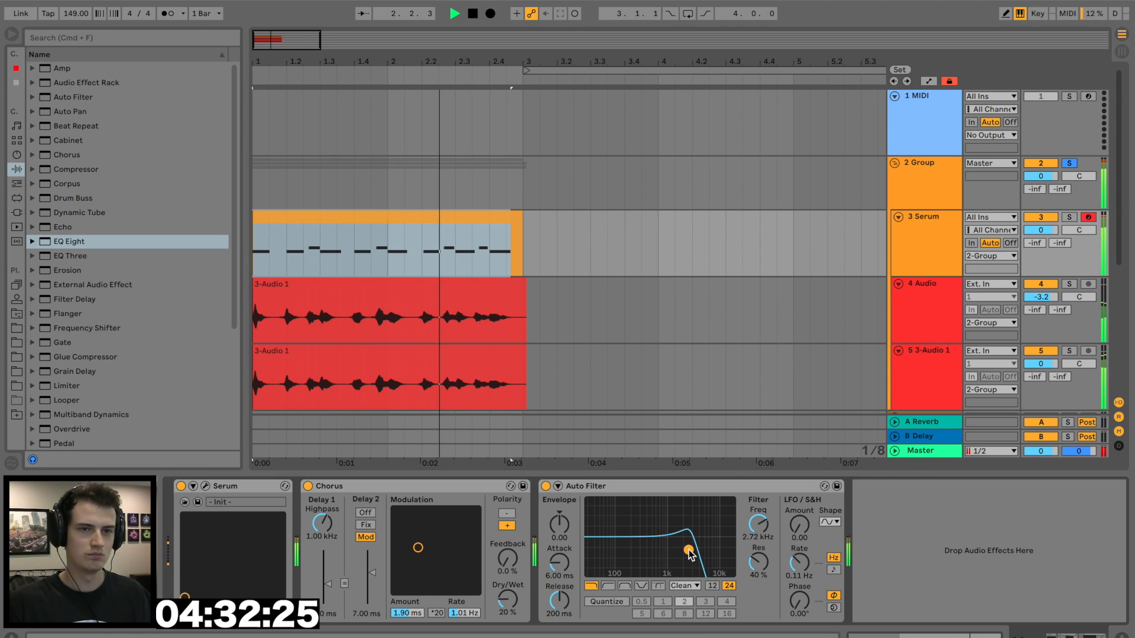
key("space")
left_click(909, 195)
left_click(932, 236)
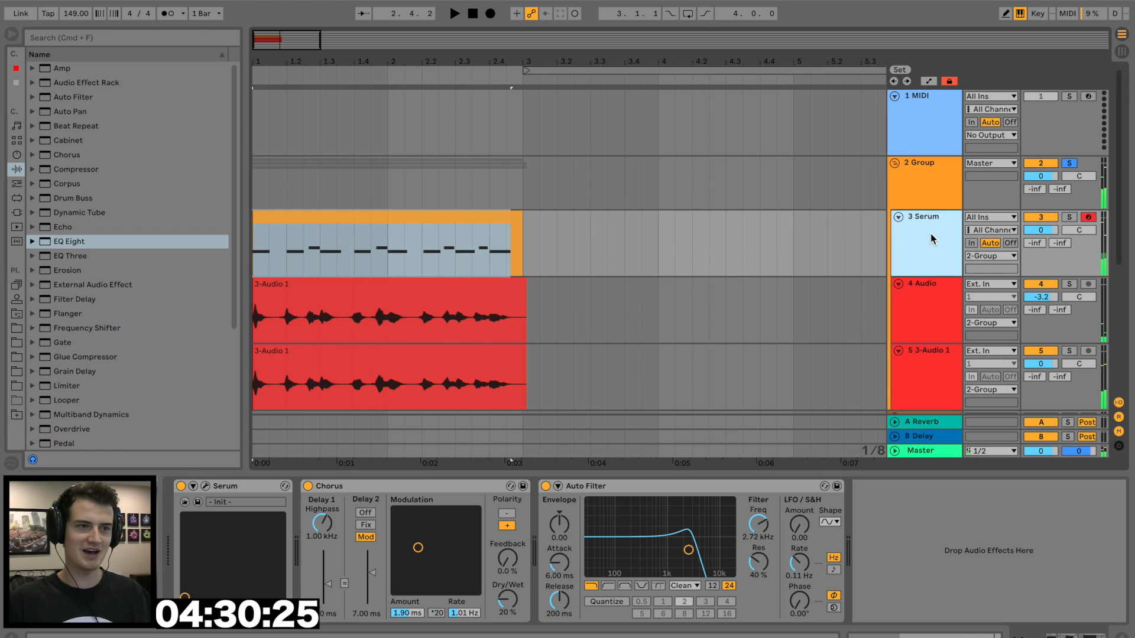
Step: Modulate the Auto Filter with its LFO, tempo-synced at a 1/4 rate with an amount of 12.2
left_click_drag(805, 533, 805, 516)
key("space")
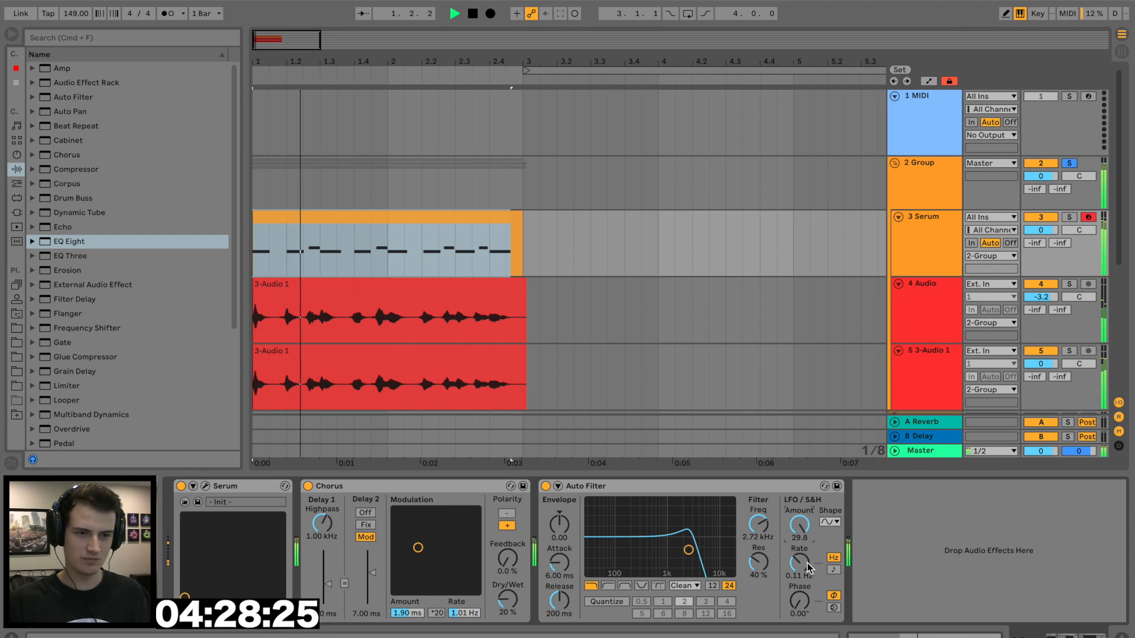
left_click(834, 570)
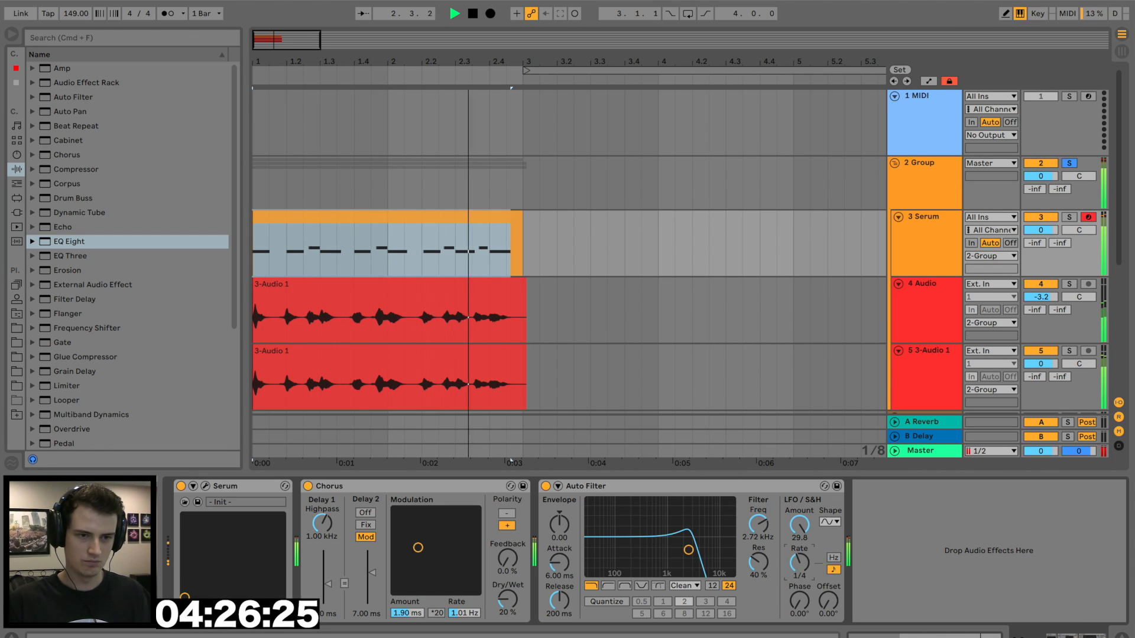
left_click_drag(798, 569, 799, 568)
key("space")
key("space")
key("space")
key("space")
key("space")
left_click_drag(799, 525, 800, 570)
key("space")
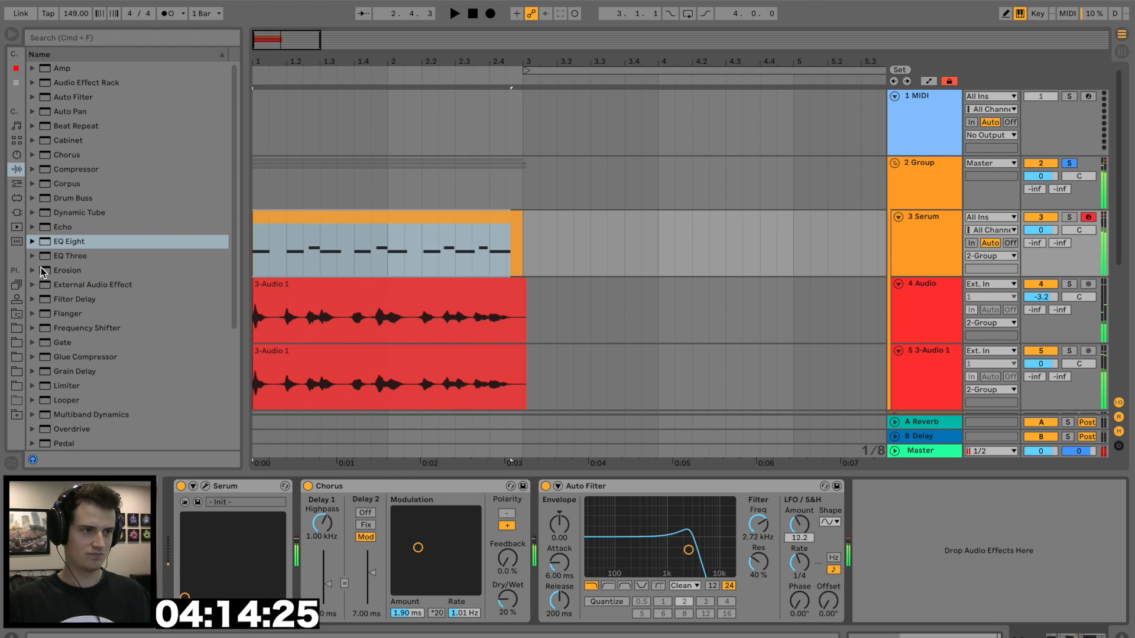
Step: Add an Erosion effect in Sine mode to the Serum track, set to 4.20 kHz and an amount of 15.7
double_click(42, 271)
key("space")
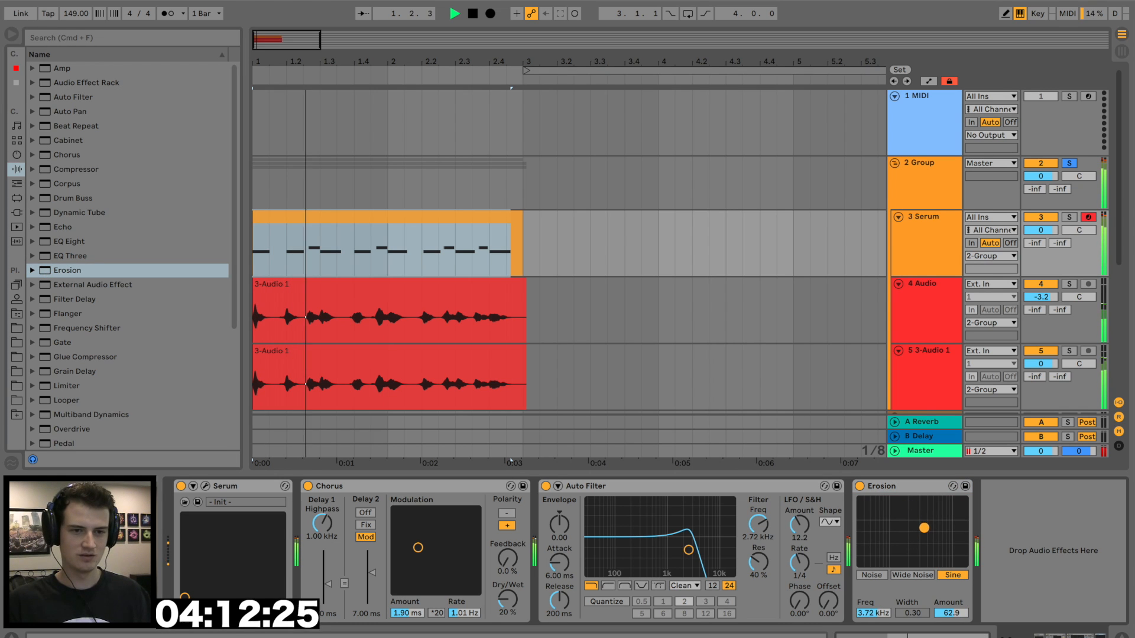
left_click_drag(924, 528, 927, 545)
key("space")
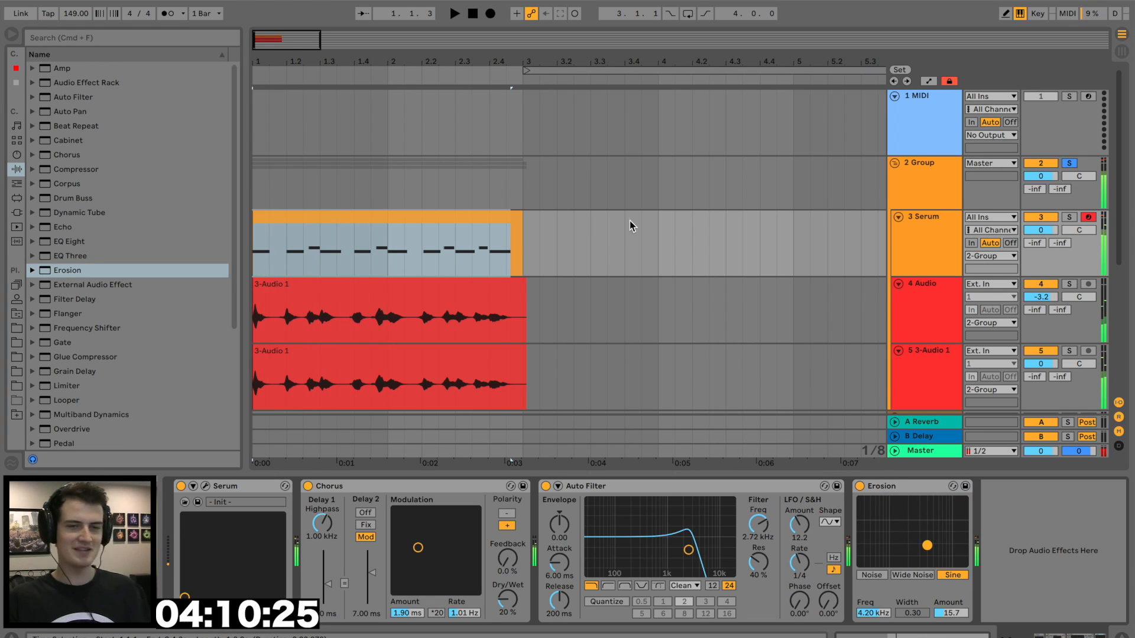
Step: Collapse the group and place Antidote Medallion Kick 19.wav from the Medallion pack at the start of track 6
left_click(896, 164)
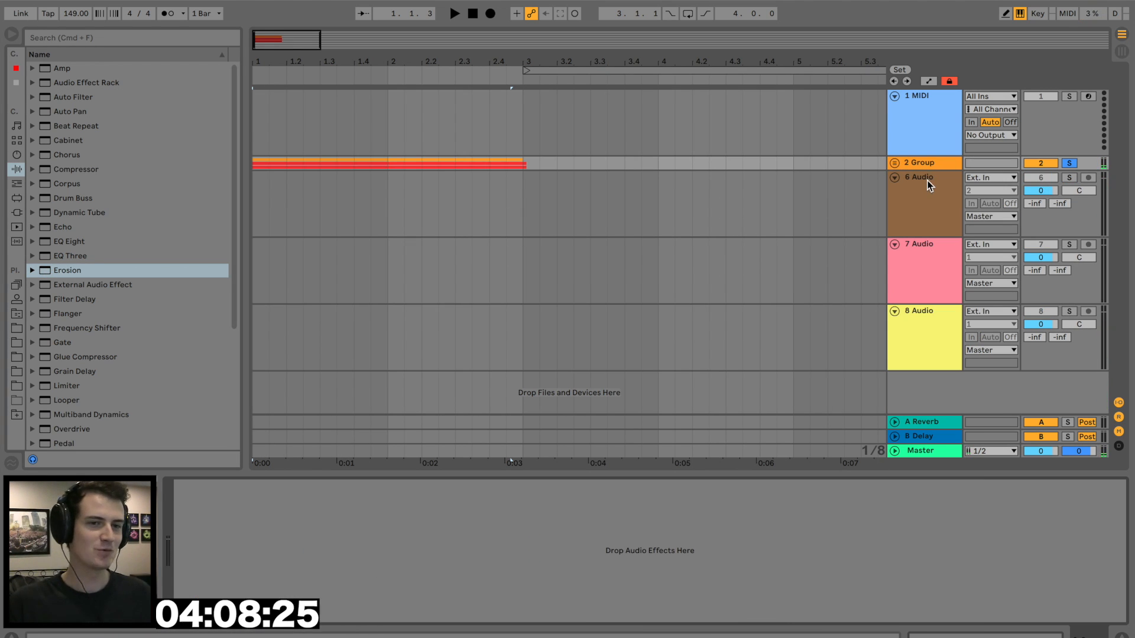
left_click(794, 192)
left_click(16, 330)
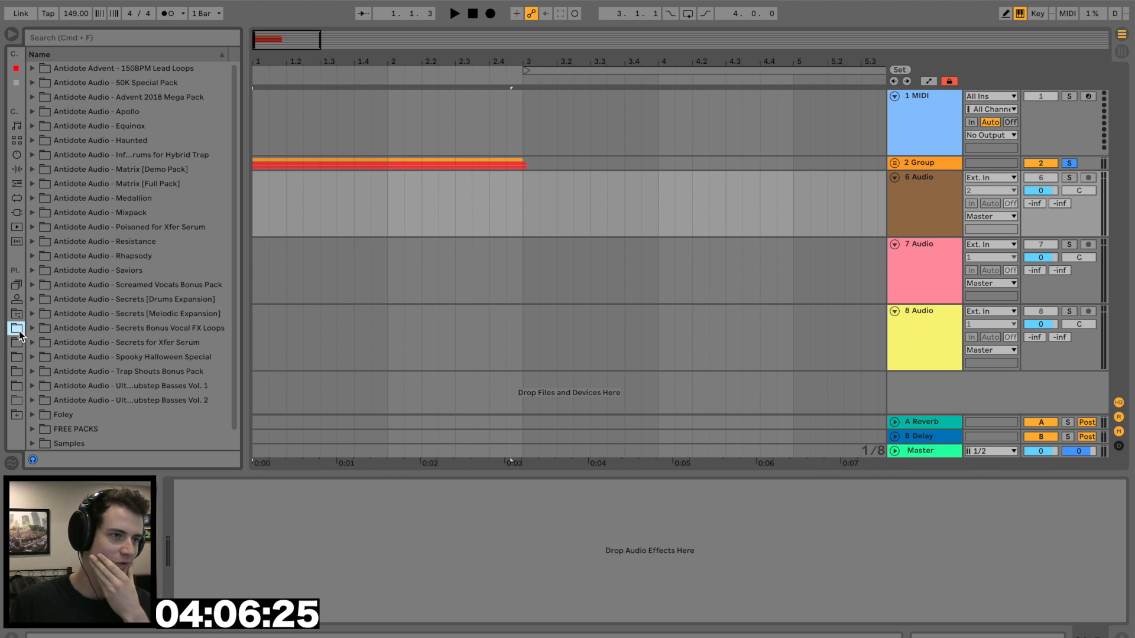
left_click(33, 198)
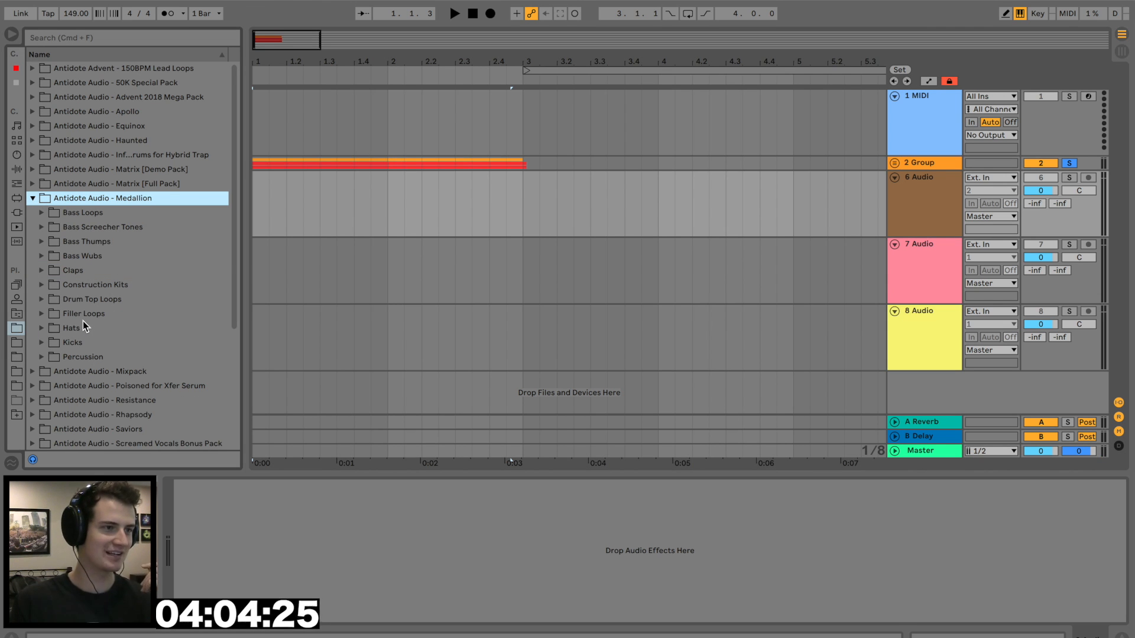
left_click(39, 343)
scroll(114, 370, "down", 15)
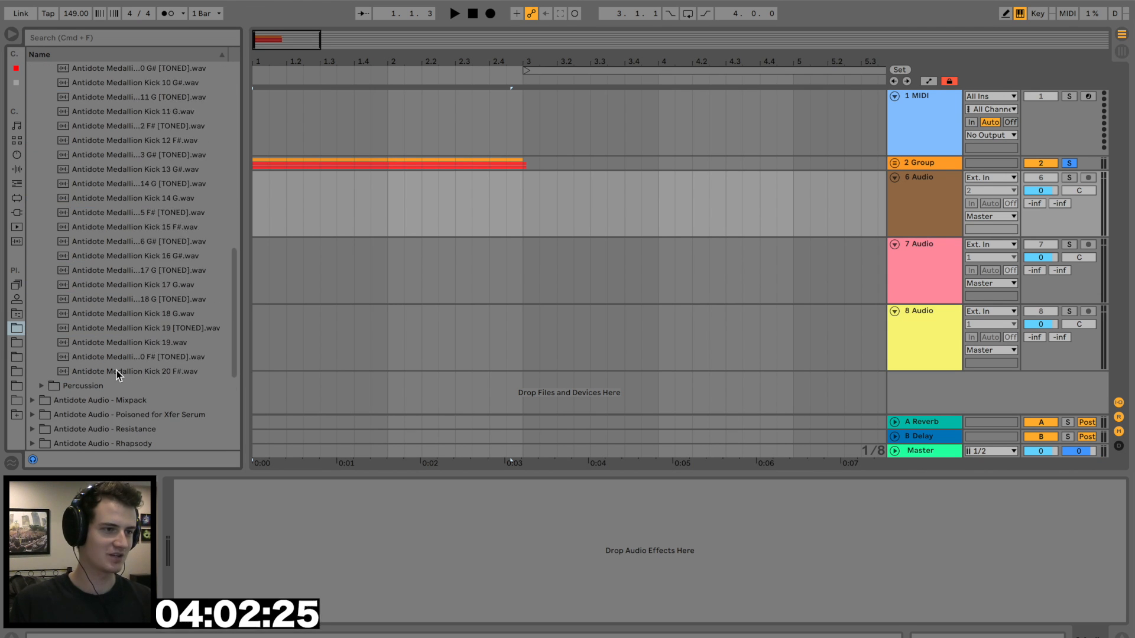
left_click(166, 313)
left_click(142, 299)
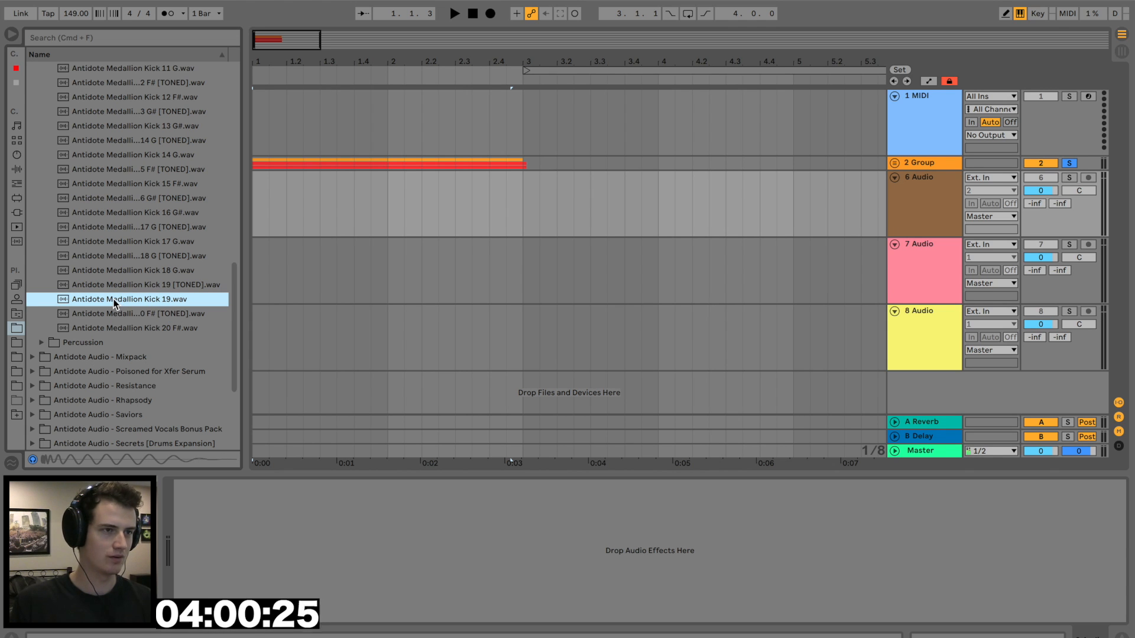
left_click_drag(114, 303, 256, 208)
key("space")
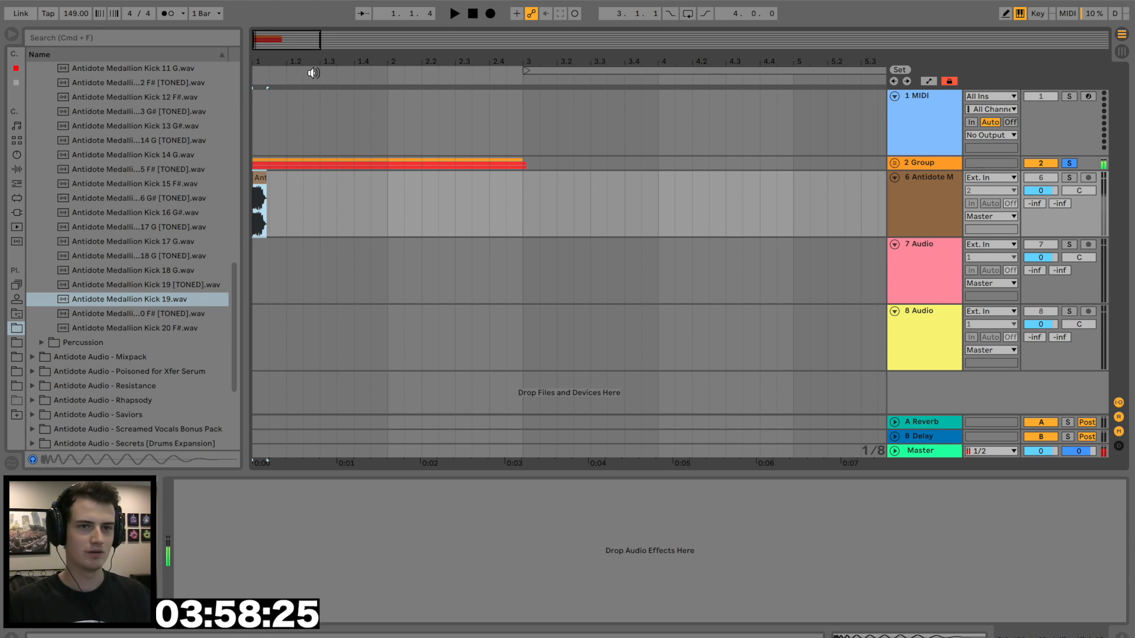
Step: Solo the kick track and trim the end of the kick clip to slightly over a sixteenth note
left_click(1069, 177)
left_click_drag(255, 61, 254, 124)
key("space")
key("space")
key("space")
mouse_move(343, 179)
left_mouse_down()
mouse_move(269, 180)
mouse_move(288, 180)
left_mouse_up()
key("space")
key("space")
key("space")
key("space")
key("space")
key("space")
key("space")
left_click_drag(424, 61, 421, 24)
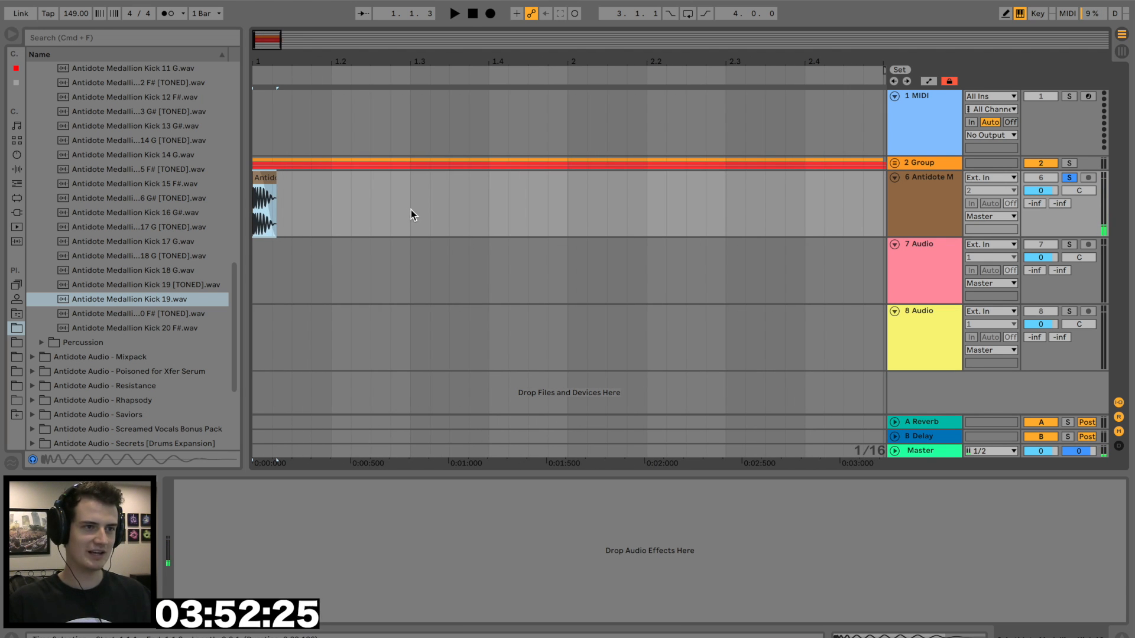
Step: Repeat the kick every half bar across bars 1 and 2 and play it back
left_click_drag(410, 210, 168, 198)
key("super+d")
key("super+d")
key("super+d")
left_click_drag(461, 58, 452, 27)
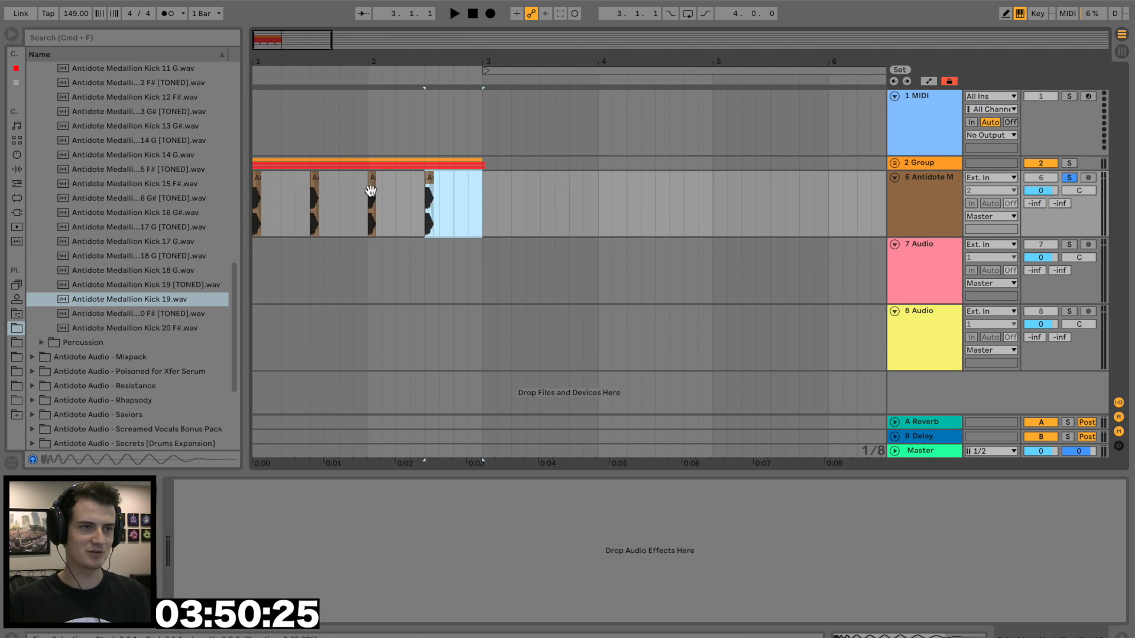
left_click(257, 183)
key("space")
left_click_drag(266, 58, 266, 98)
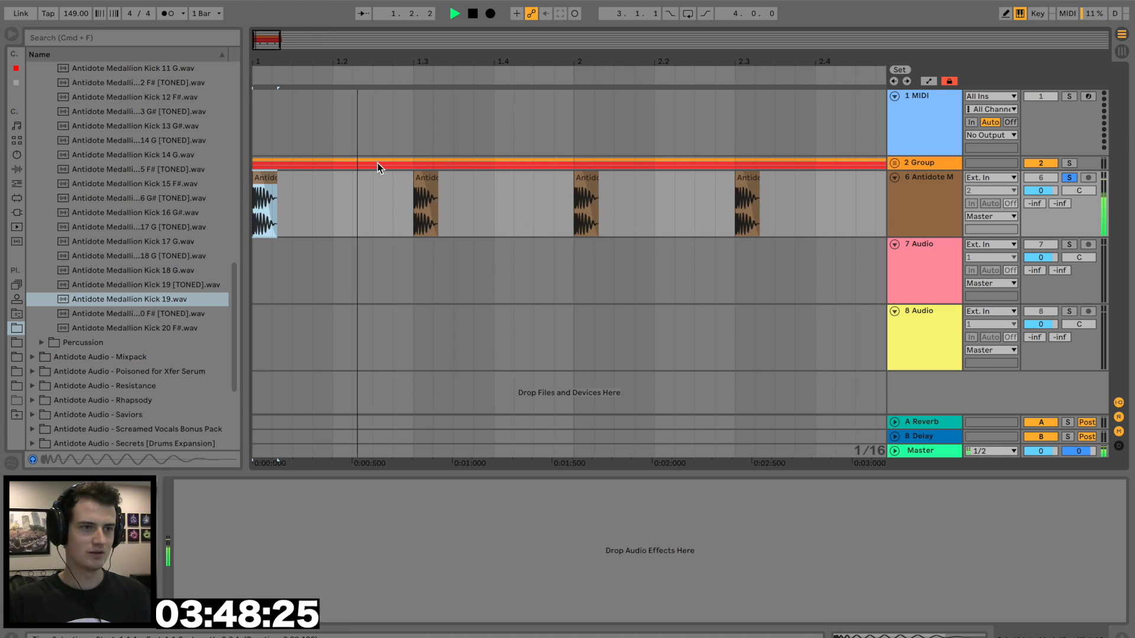
Step: Place Antidote Medallion Clap 6.wav from the Medallion pack at 1.3 on track 7
scroll(45, 159, "up", 10)
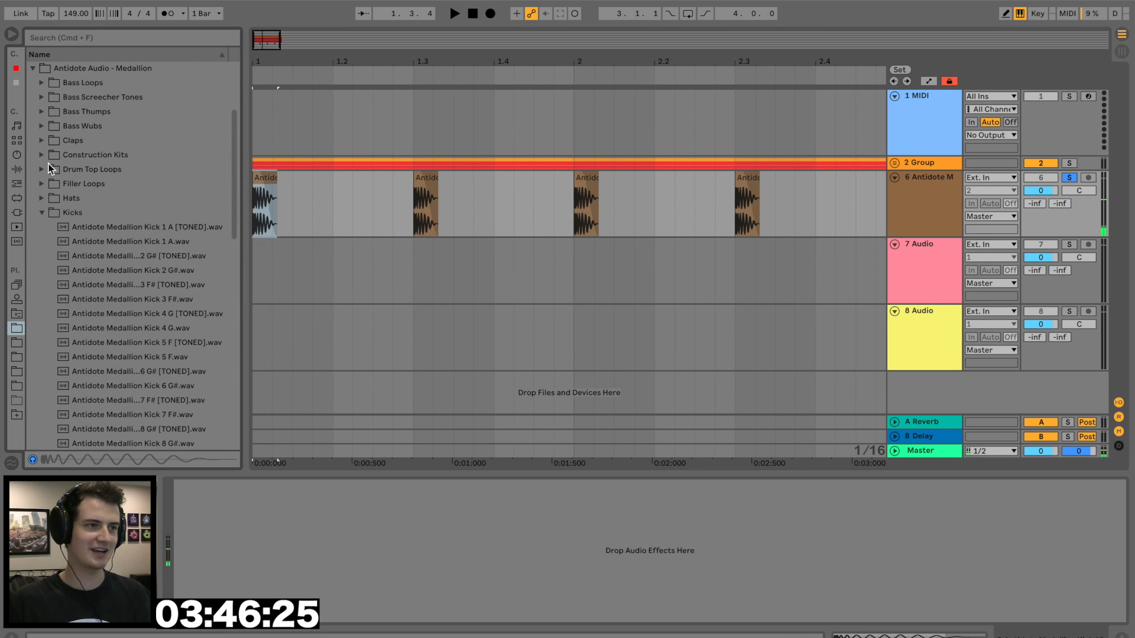
left_click(42, 212)
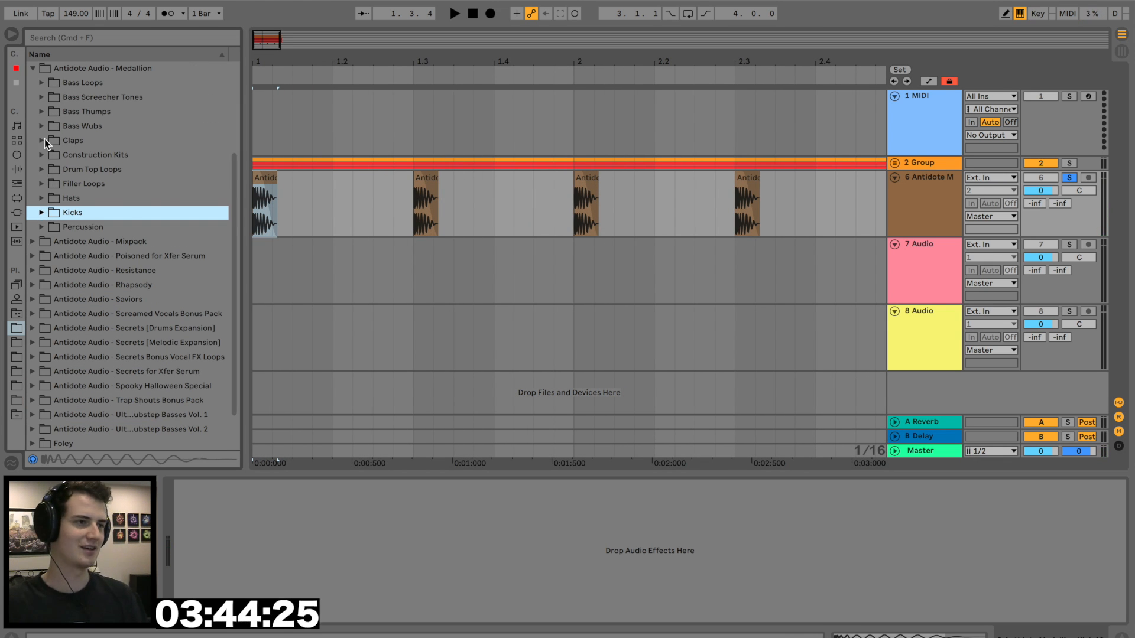
left_click(43, 140)
left_click(112, 227)
left_click_drag(137, 229, 417, 273)
Step: Unsolo the kick track and deactivate the bass group, leaving only the drums audible
left_click(418, 73)
left_click(1068, 178)
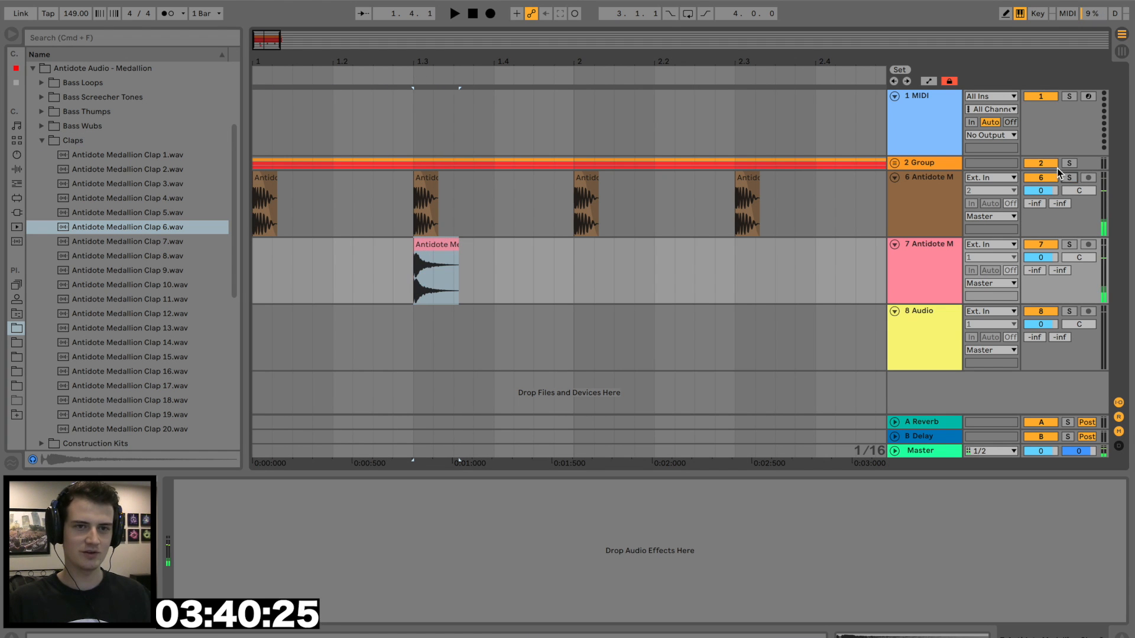
left_click(1043, 164)
key("space")
Step: Shift the Clap 6 clip so it starts slightly ahead of the kick at 1.3
left_click_drag(419, 56, 431, 351)
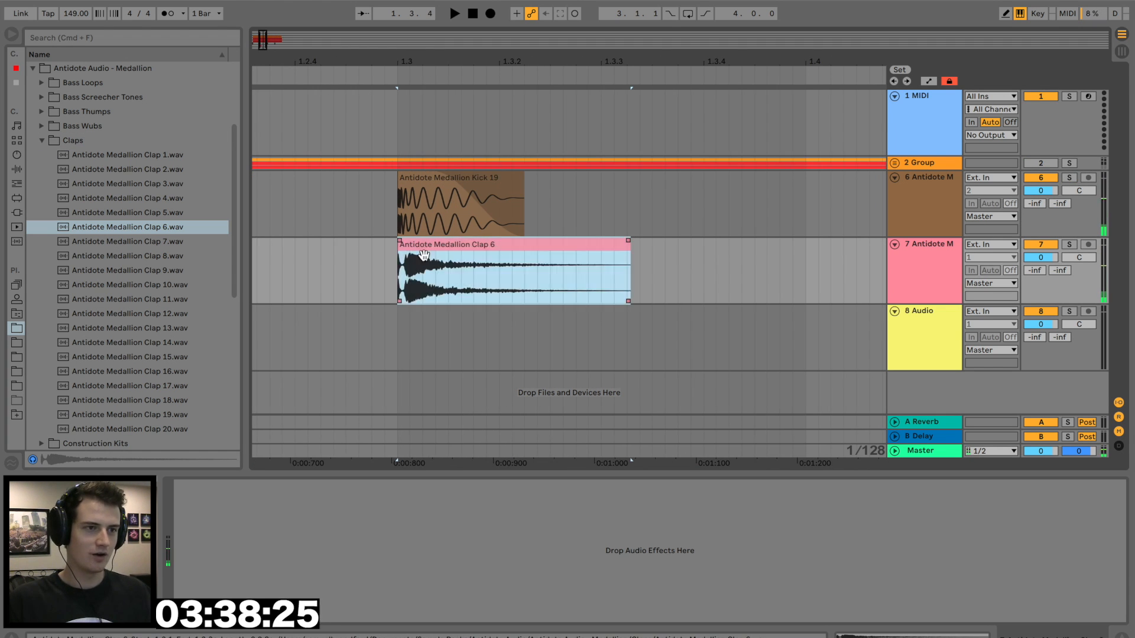
left_click(445, 275)
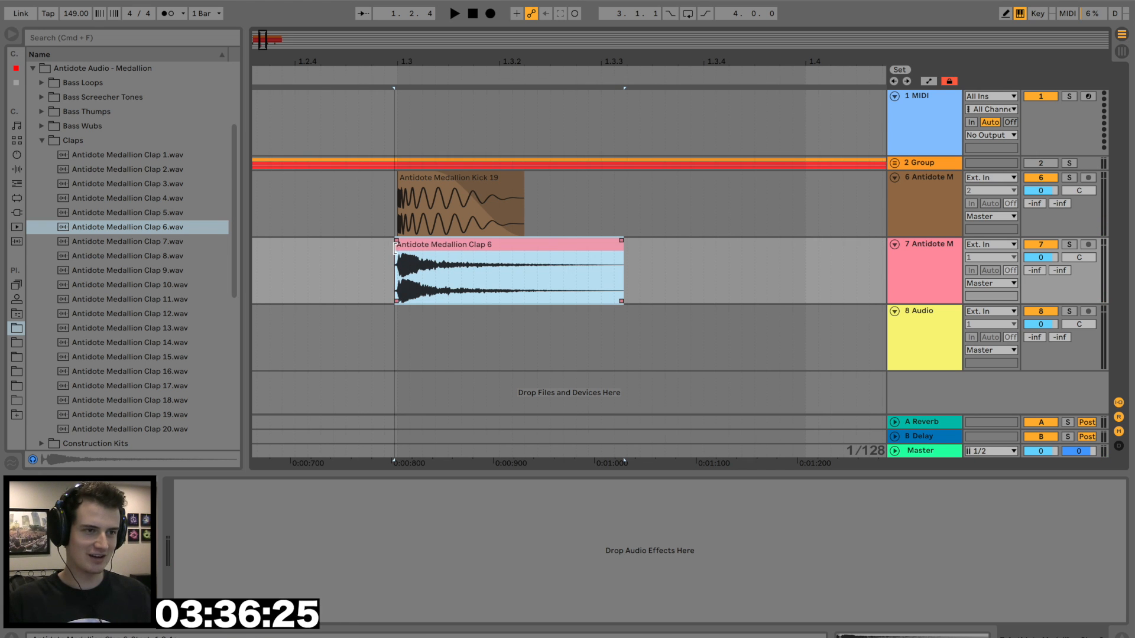
mouse_move(417, 247)
left_mouse_down()
mouse_move(413, 260)
mouse_move(414, 248)
left_mouse_up()
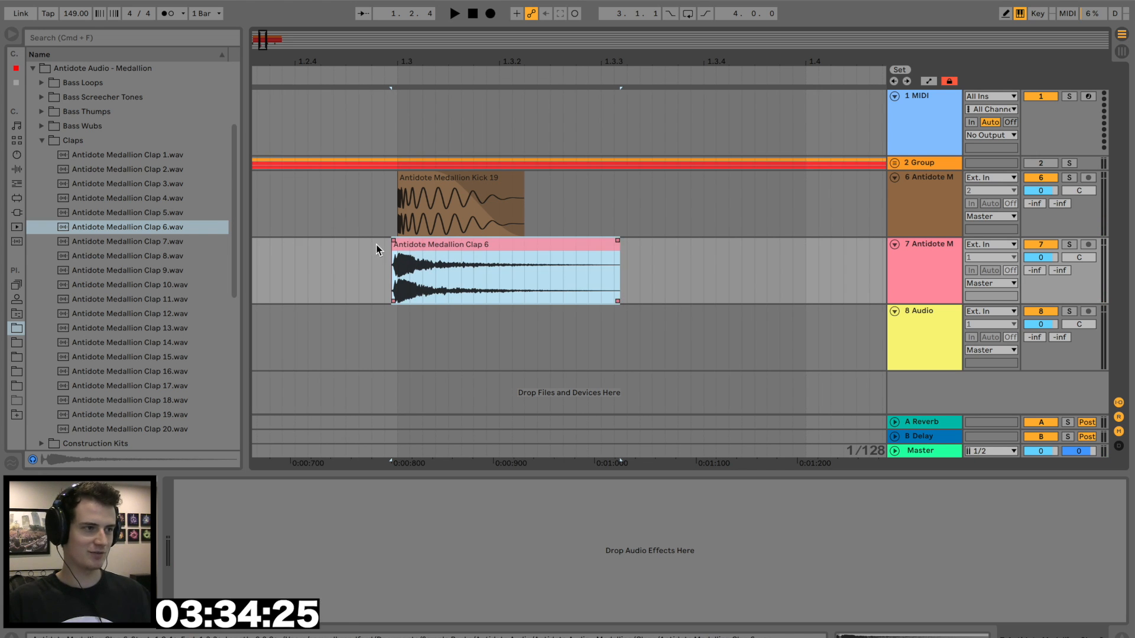
left_click_drag(475, 59, 476, 6)
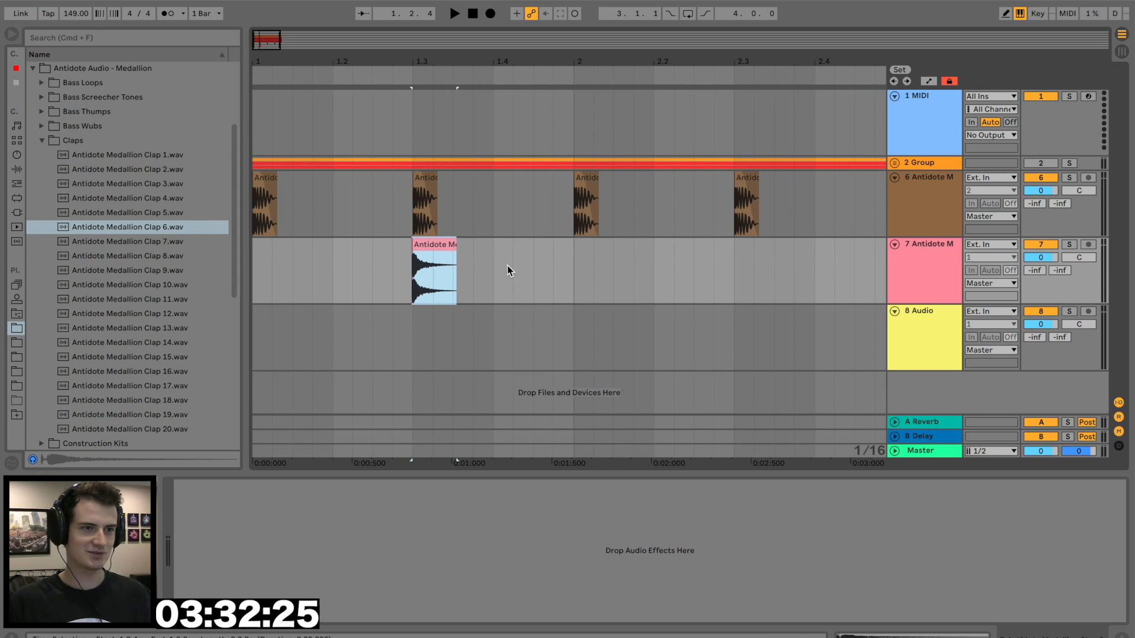
Step: Duplicate the first bar of track 7 into bar 2 and listen to the clap pattern
left_click_drag(573, 266, 256, 270)
key("super+d")
key("space")
scroll(299, 274, "left", 3)
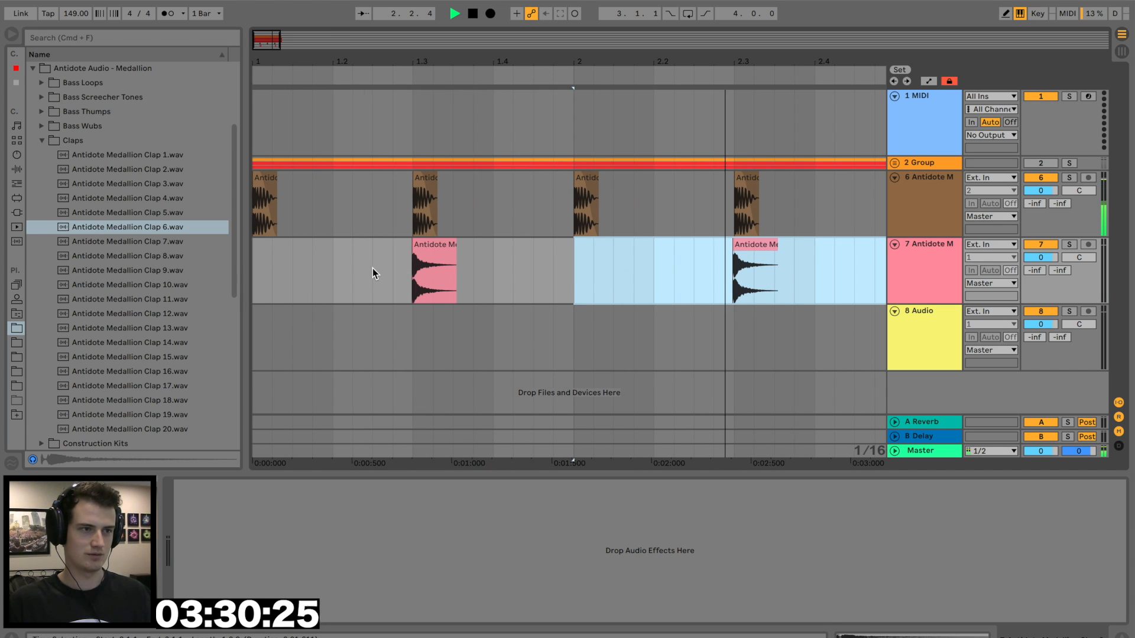
key("space")
Step: Layer Antidote Medallion Clap 8.wav at 1.3 on track 8, duplicate that bar into bar 2 and play the result
left_click(134, 262)
left_click_drag(150, 258, 412, 341)
left_click_drag(567, 323, 221, 330)
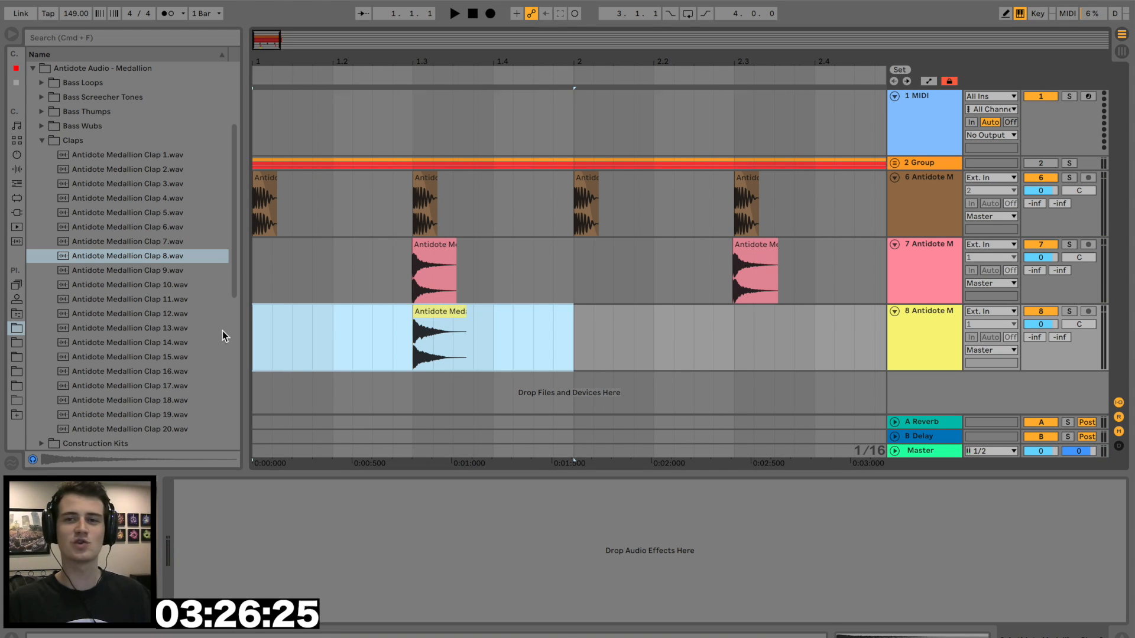
key("super+d")
left_click(257, 274)
key("space")
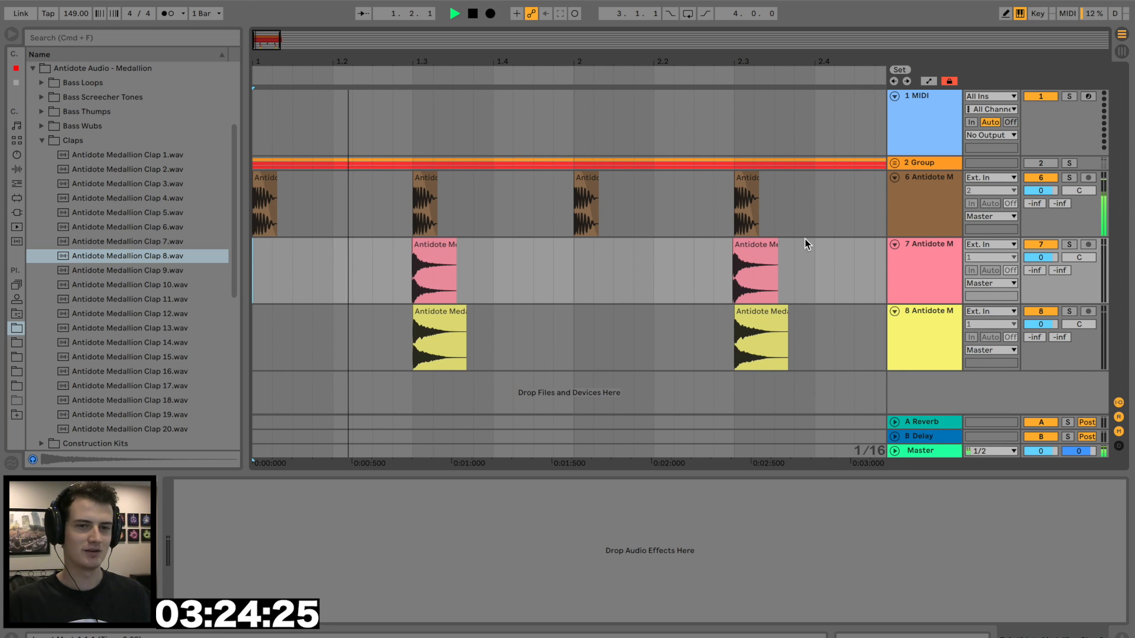
Step: Lower the second clap track's volume to -1.3 dB and group the kick and both clap tracks
left_click_drag(1041, 324, 1040, 326)
left_click(925, 207)
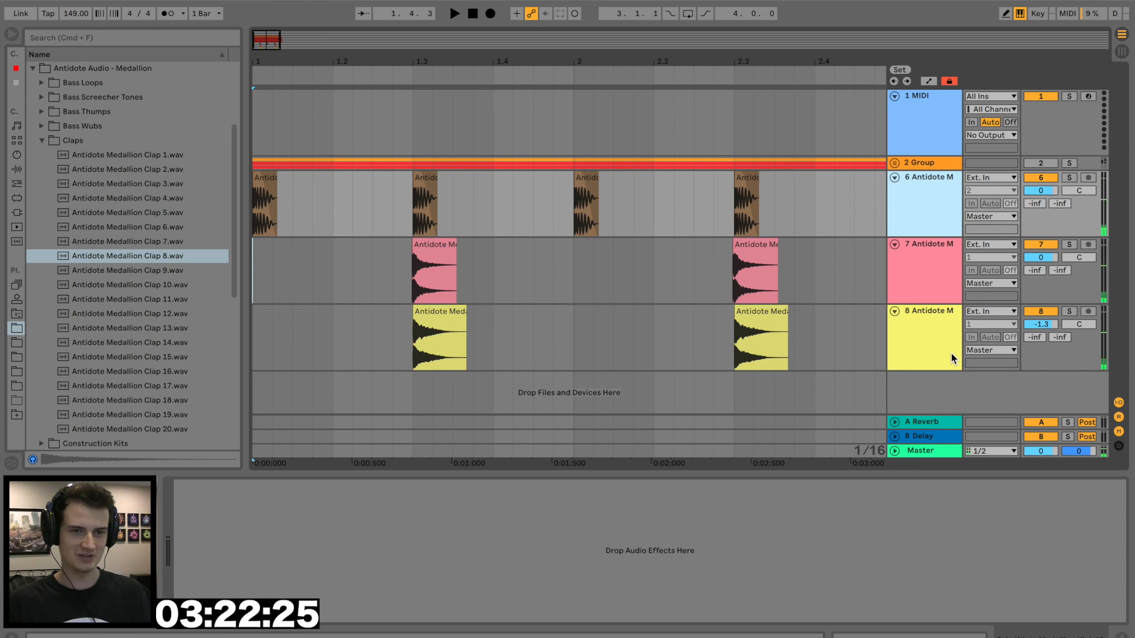
left_click(944, 349, "shift")
key("super+g")
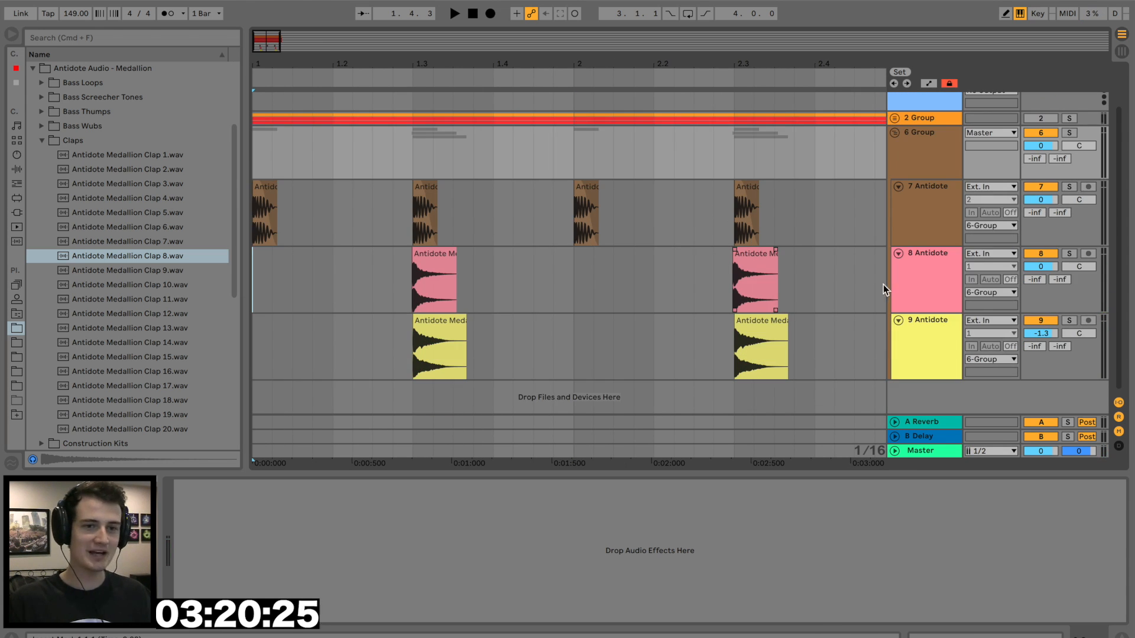
Step: Add an audio track to the drum group with a reversed copy of the second clap, transposed 3 st and trimmed to end at 1.3
key("super+t")
left_click_drag(441, 288, 394, 337)
left_click(362, 338)
key("space")
key("space")
left_click_drag(406, 66, 443, 333)
key("space")
key("space")
left_click_drag(473, 61, 475, 24)
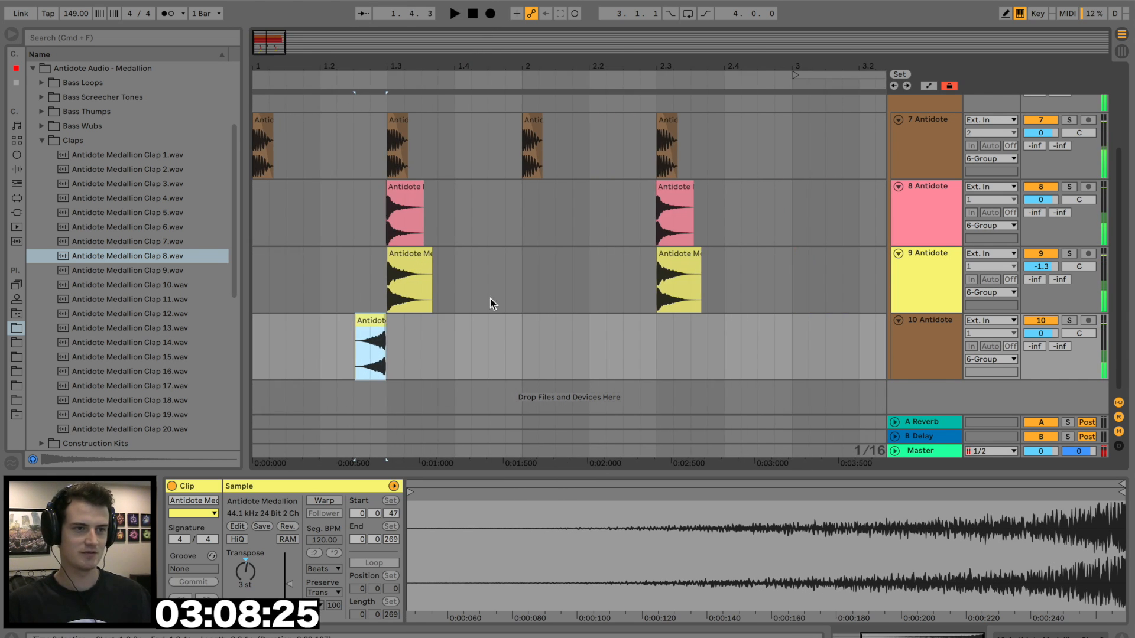
Step: Duplicate the reversed clap's bar into bar 2 and lower its track volume to -10.1 dB
key("space")
left_click_drag(516, 329, 183, 339)
key("super+d")
left_click_drag(487, 66, 488, 24)
key("space")
key("space")
left_click_drag(1046, 338, 1046, 345)
key("space")
scroll(902, 286, "up", 4)
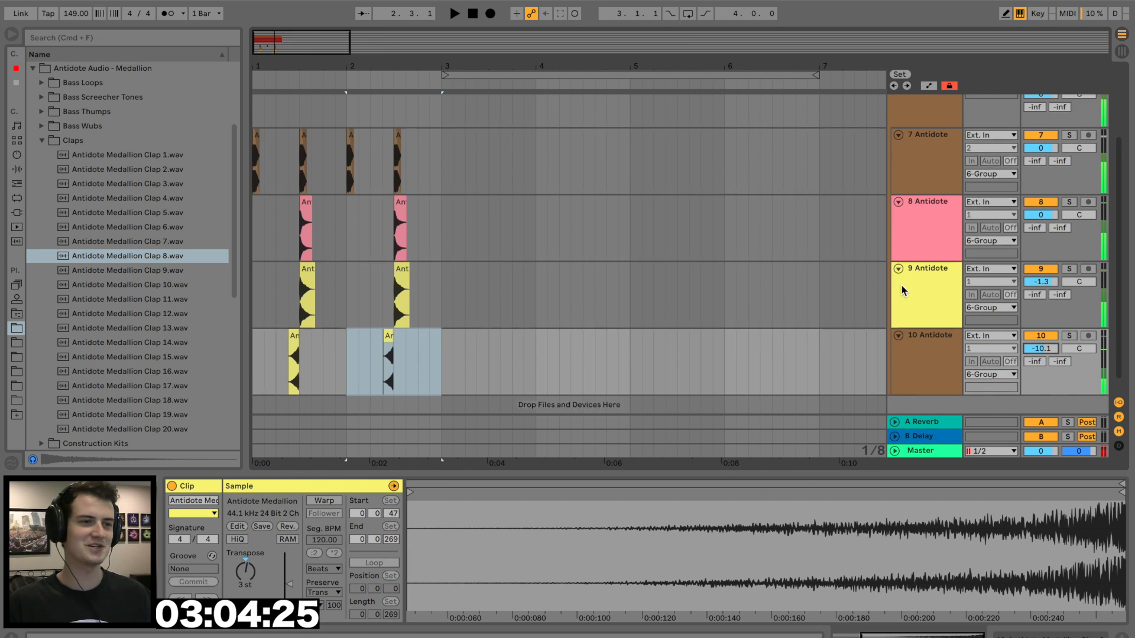
Step: Load the Drum Buss preset Bonzo on the Dials onto the drum group and start playback
left_click(947, 190)
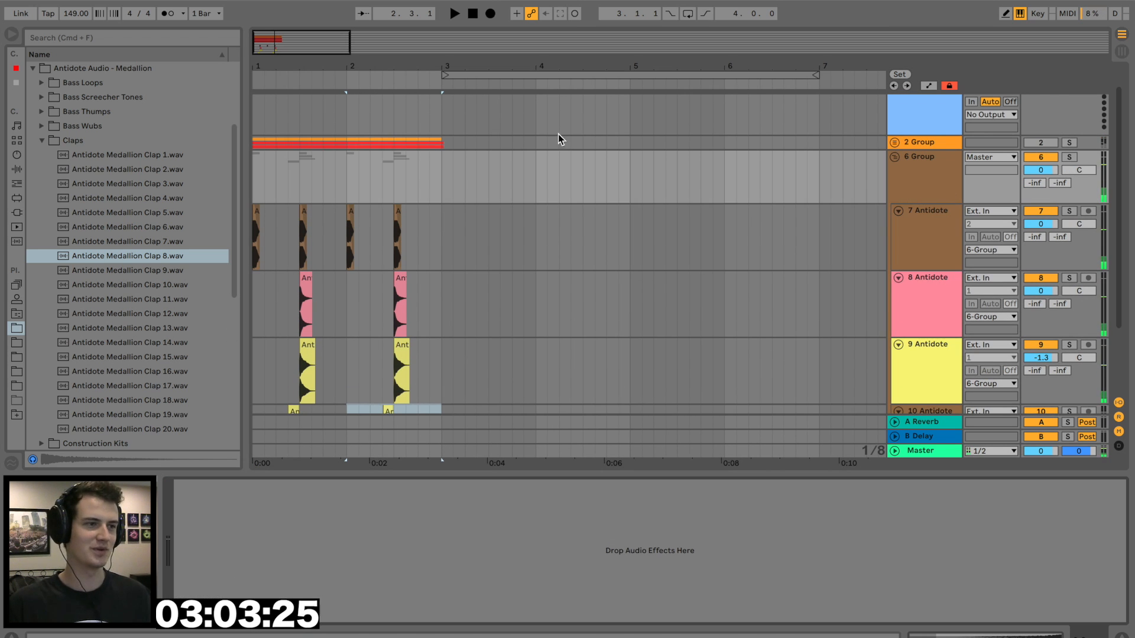
left_click(16, 170)
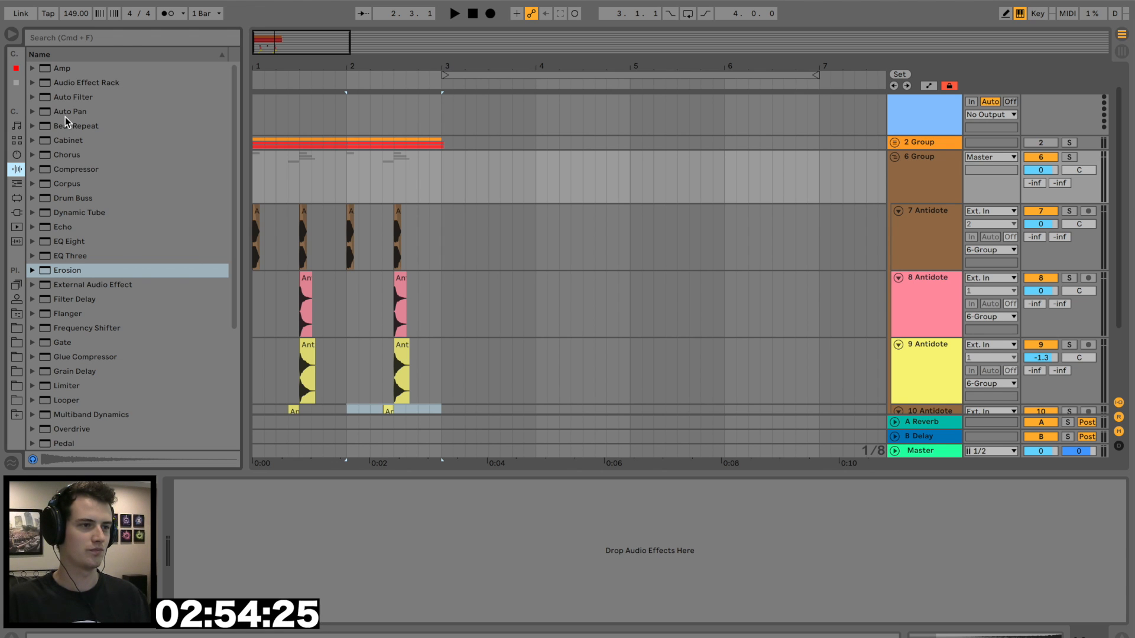
left_click(30, 202)
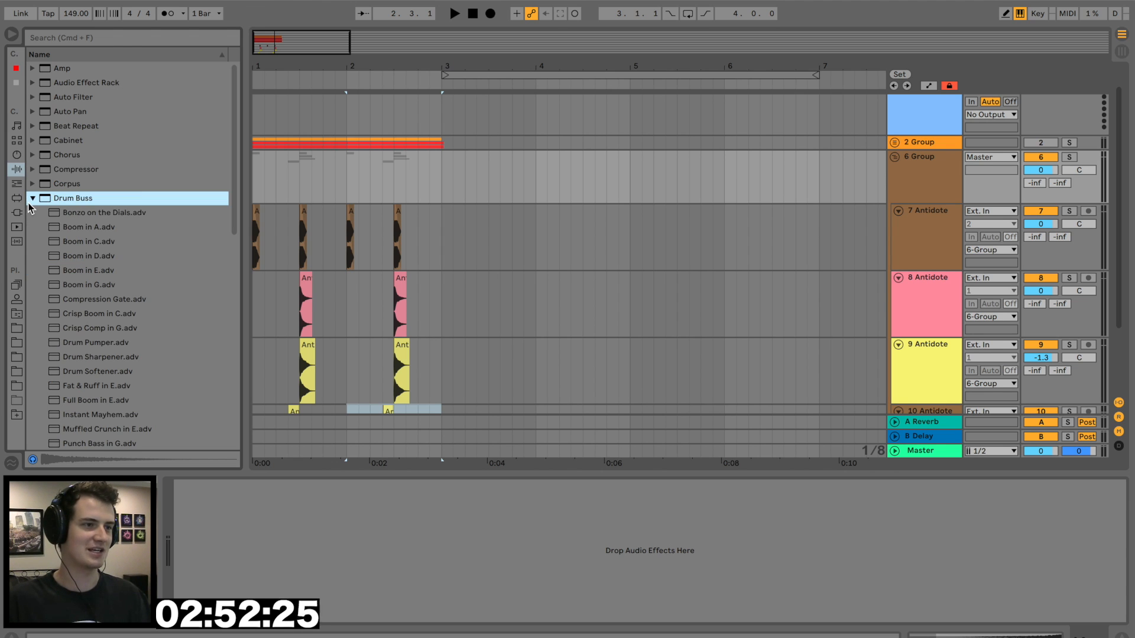
left_click_drag(85, 213, 413, 178)
key("space")
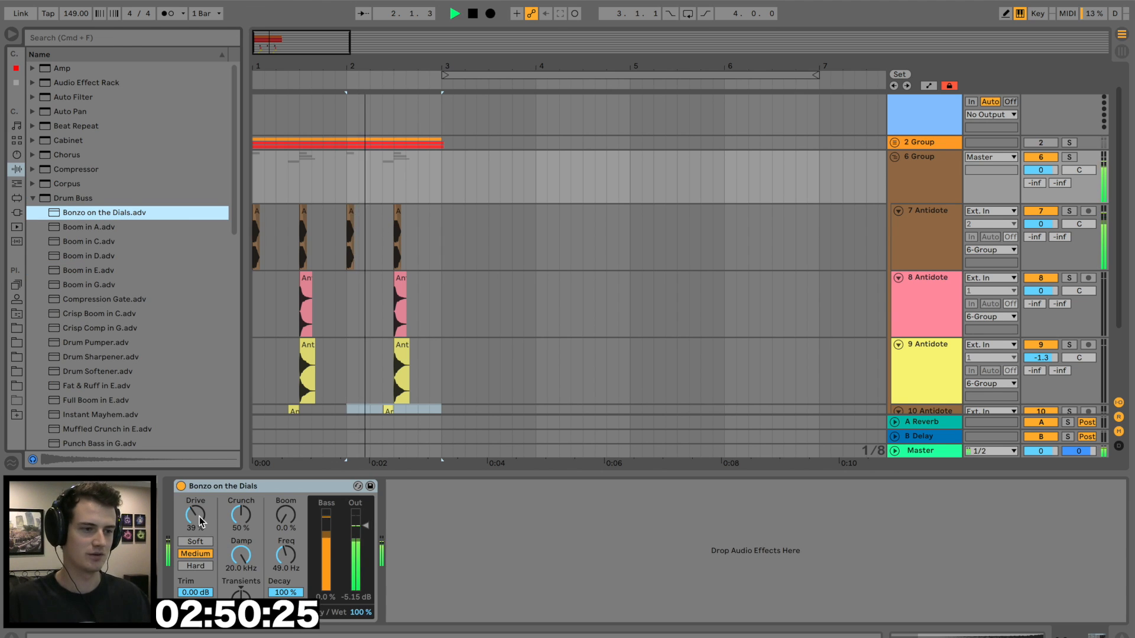
Step: Set the Drum Buss Drive to 34% and raise its Transients while listening
left_click_drag(195, 515, 195, 512)
left_click_drag(240, 596, 240, 591)
key("space")
key("space")
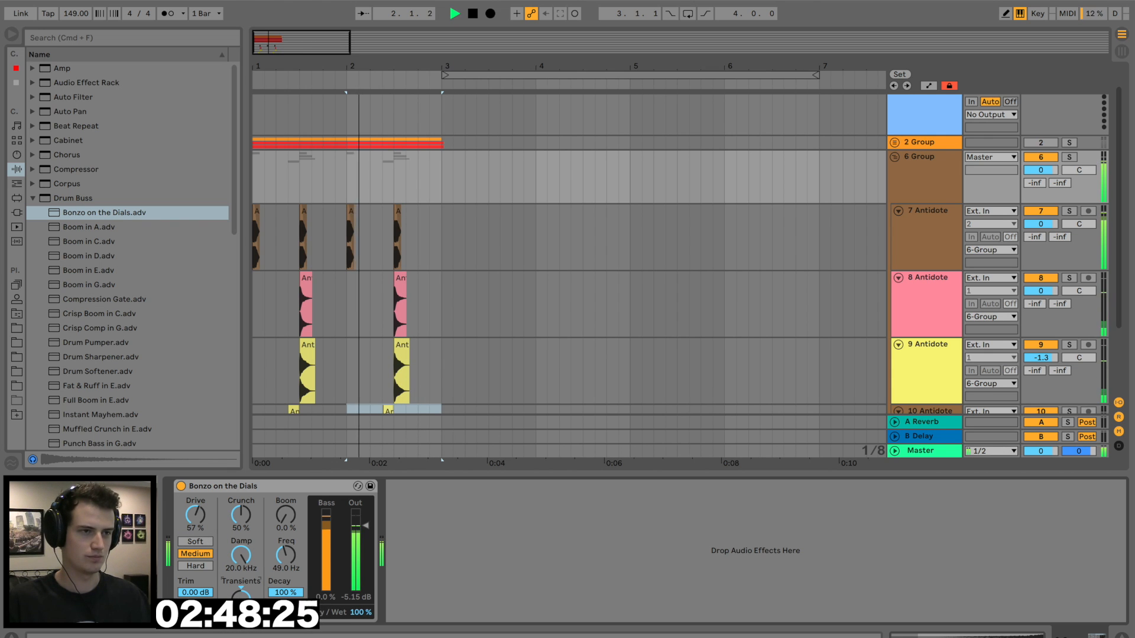
key("space")
key("space")
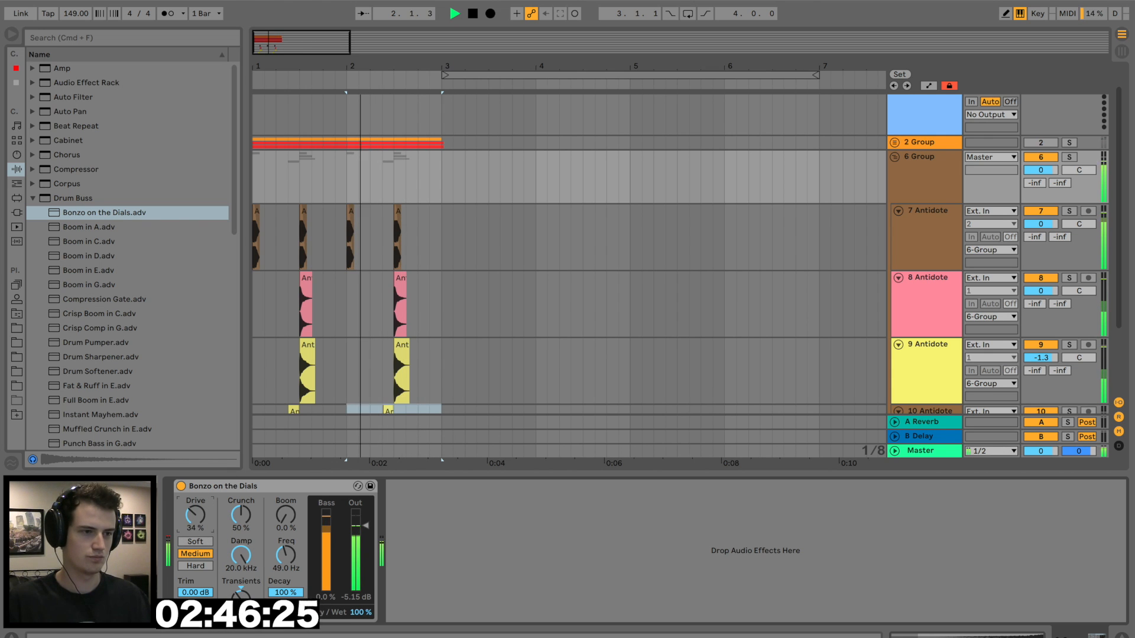
Step: Lower the reversed clap track's volume to -18.4 dB
scroll(549, 335, "down", 3)
key("space")
key("space")
left_click_drag(1048, 334, 1060, 337)
key("space")
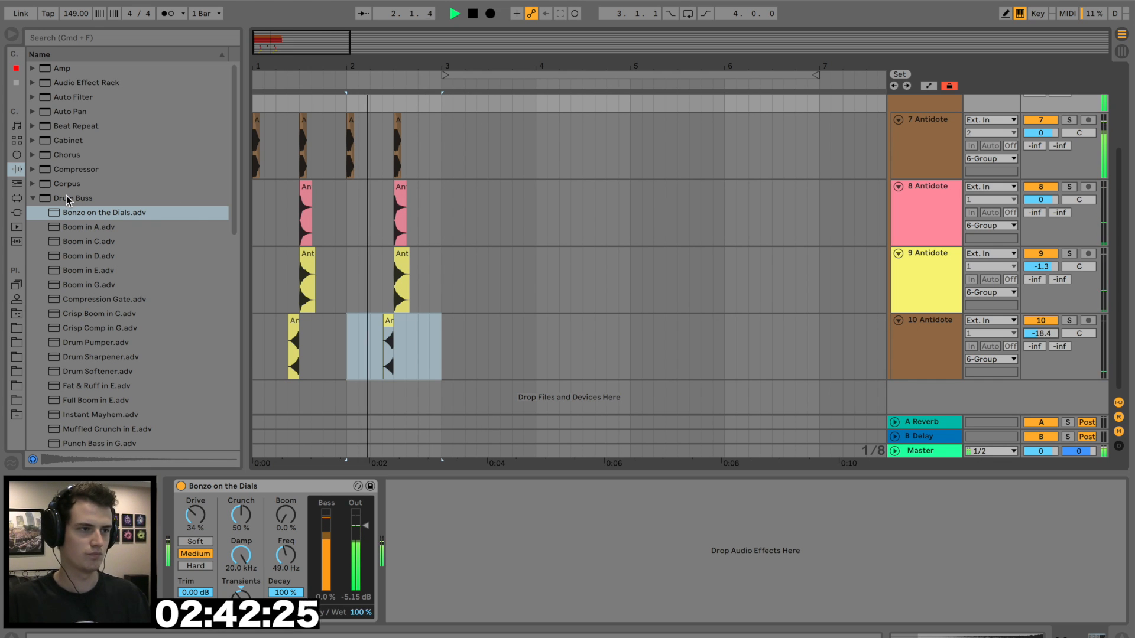
left_click(33, 199)
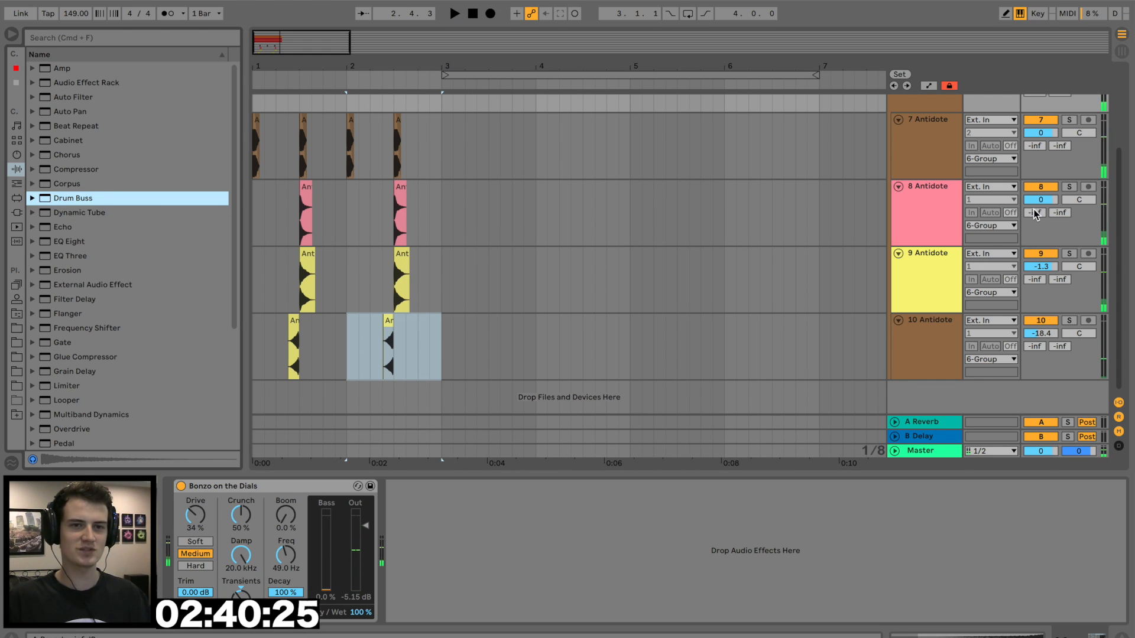
Step: Send the Clap 6 track to the A Reverb return at -14.4 dB and the Clap 8 track at -12.8 dB
left_click_drag(1034, 213, 1034, 192)
key("space")
left_click_drag(1034, 281, 1035, 259)
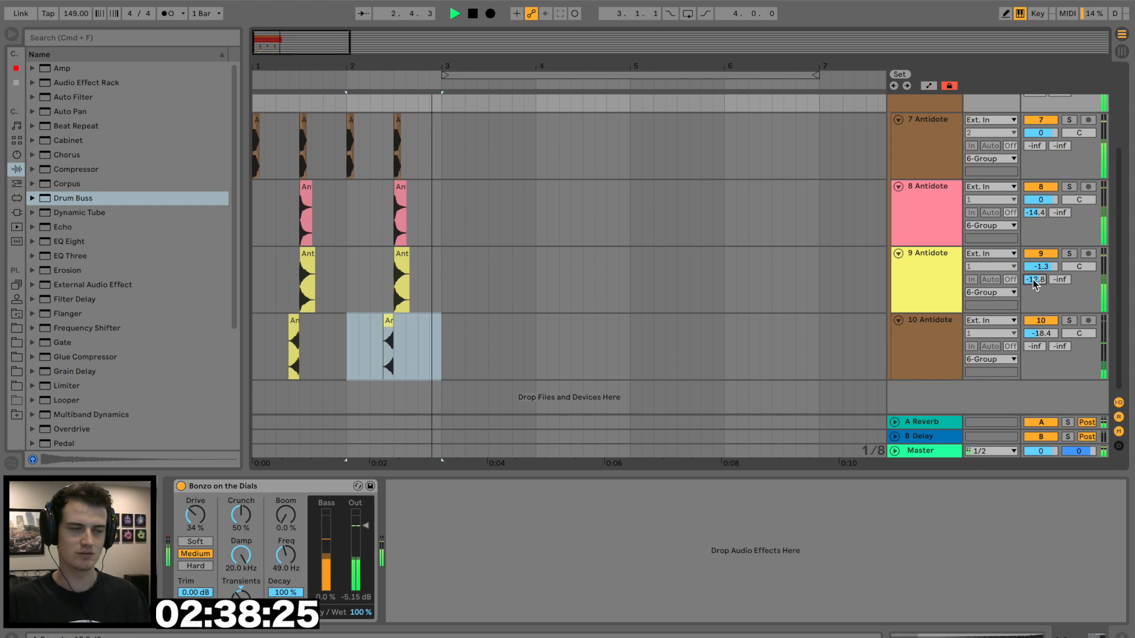
key("space")
Step: Add the Glue Compressor preset Bass - Punch after Drum Buss on the drum group
left_click(33, 357)
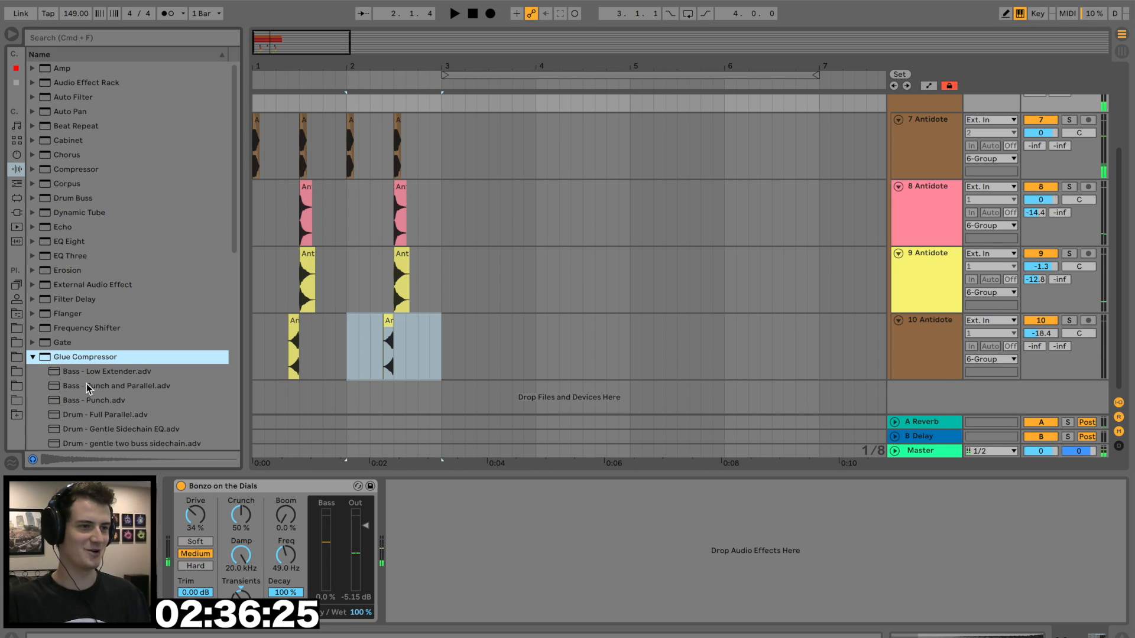
left_click_drag(97, 400, 394, 524)
key("space")
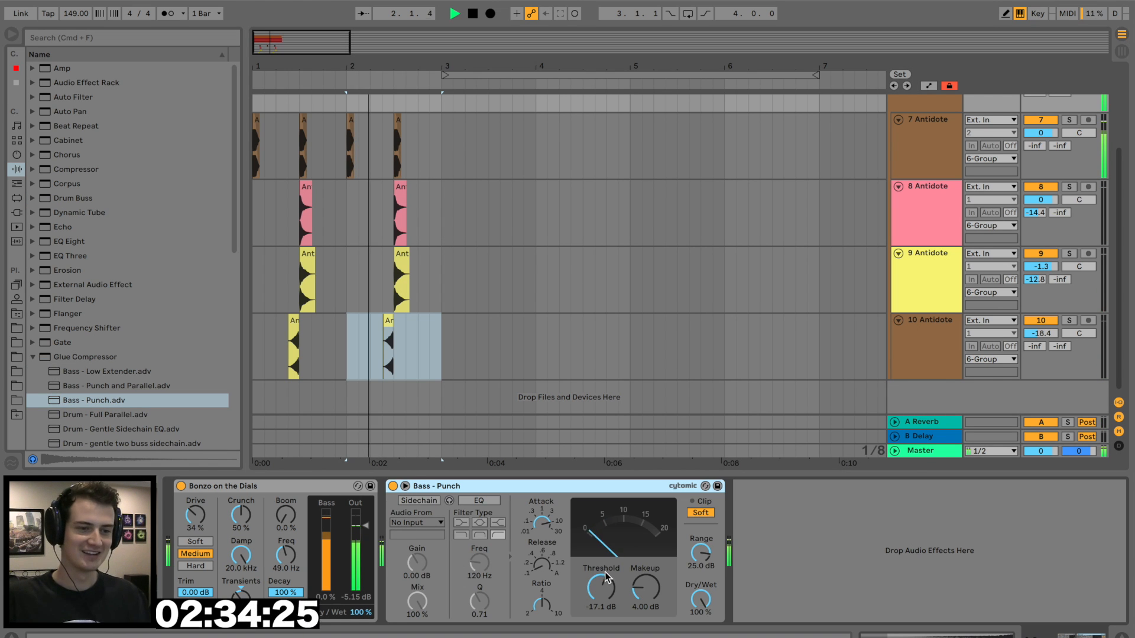
Step: Set the Glue Compressor's threshold to -13.7 dB and its makeup to 5.08 dB while listening to the drums
left_click_drag(601, 588, 646, 613)
key("space")
key("space")
key("space")
key("space")
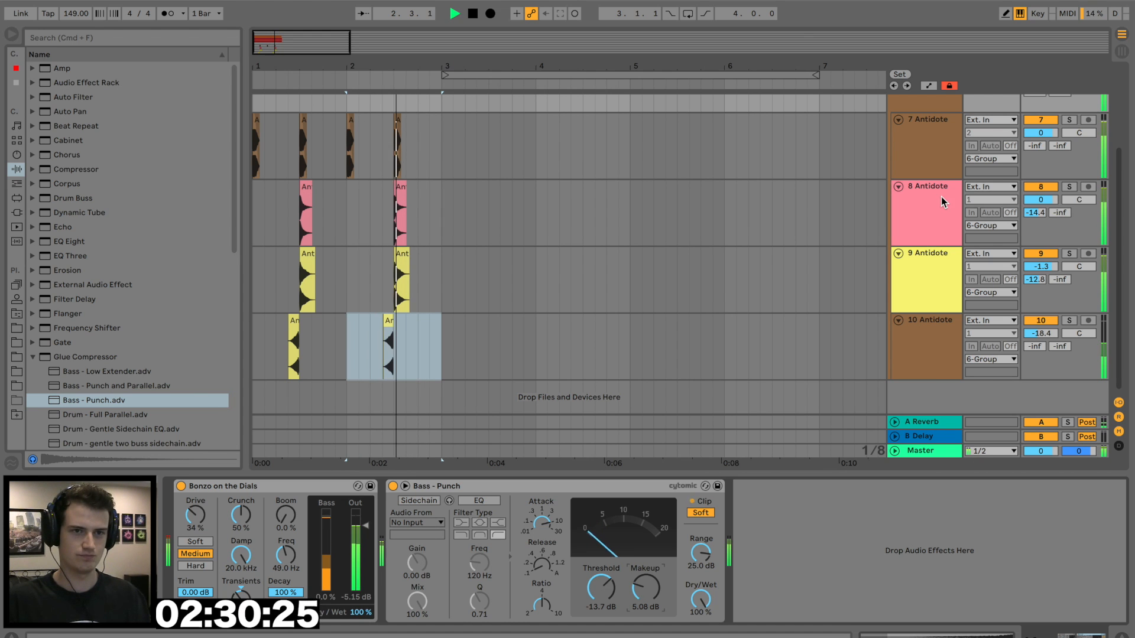
key("space")
key("space")
key("space")
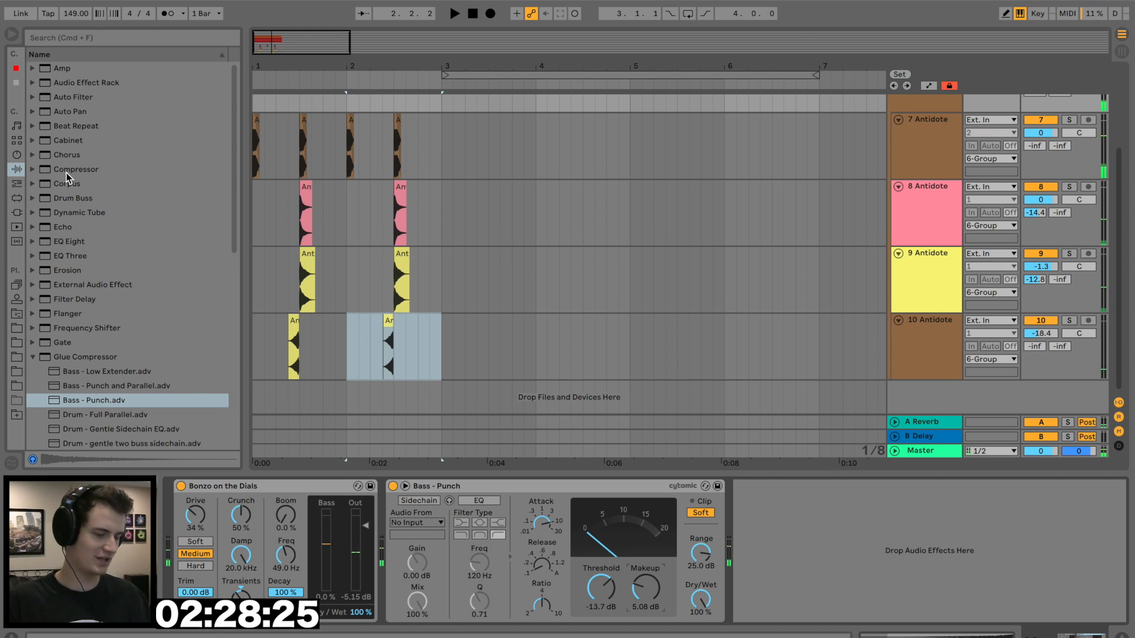
Step: Add a Compressor to the first clap track with its sidechain fed from 7-Antidote Medallion Kick 19
left_click_drag(67, 175, 446, 229)
left_click(193, 486)
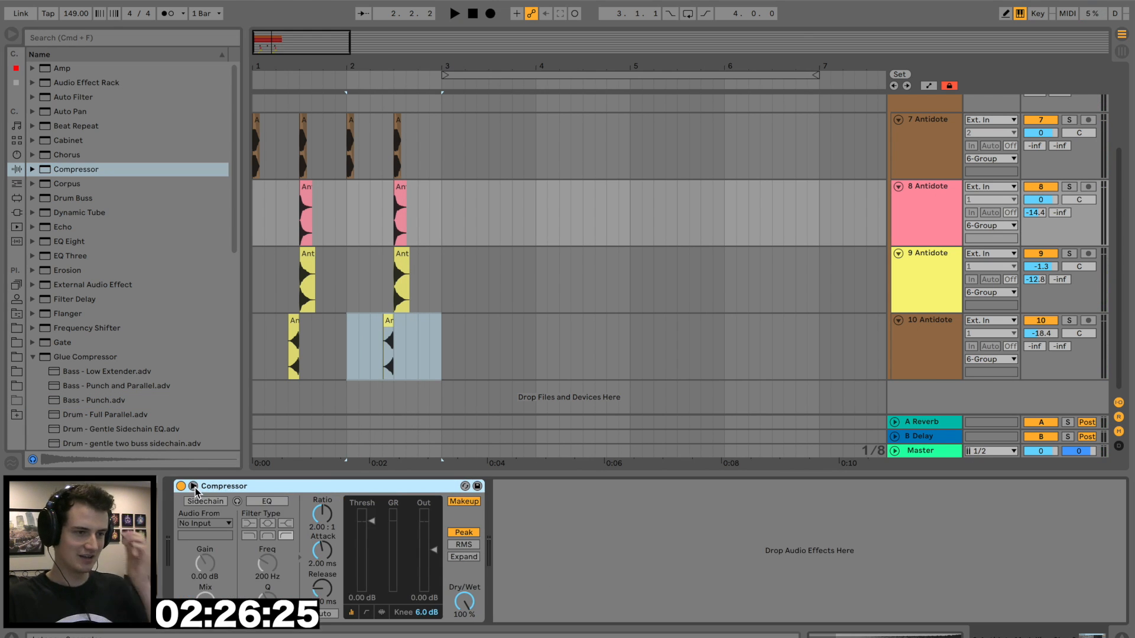
left_click(207, 501)
left_click(214, 523)
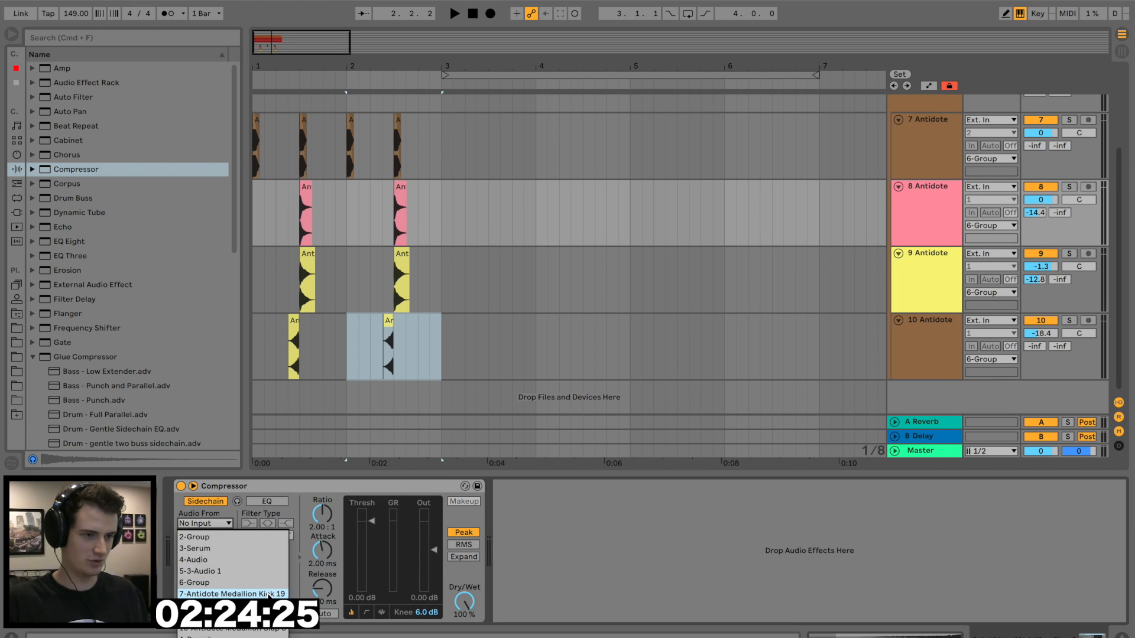
left_click(228, 594)
Step: Set the sidechain compressor's threshold to -20.1 dB, ratio to 3.20:1 and attack to 0.20 ms, and shorten the release
key("space")
left_click_drag(362, 536, 363, 562)
left_click_drag(322, 514, 322, 502)
key("space")
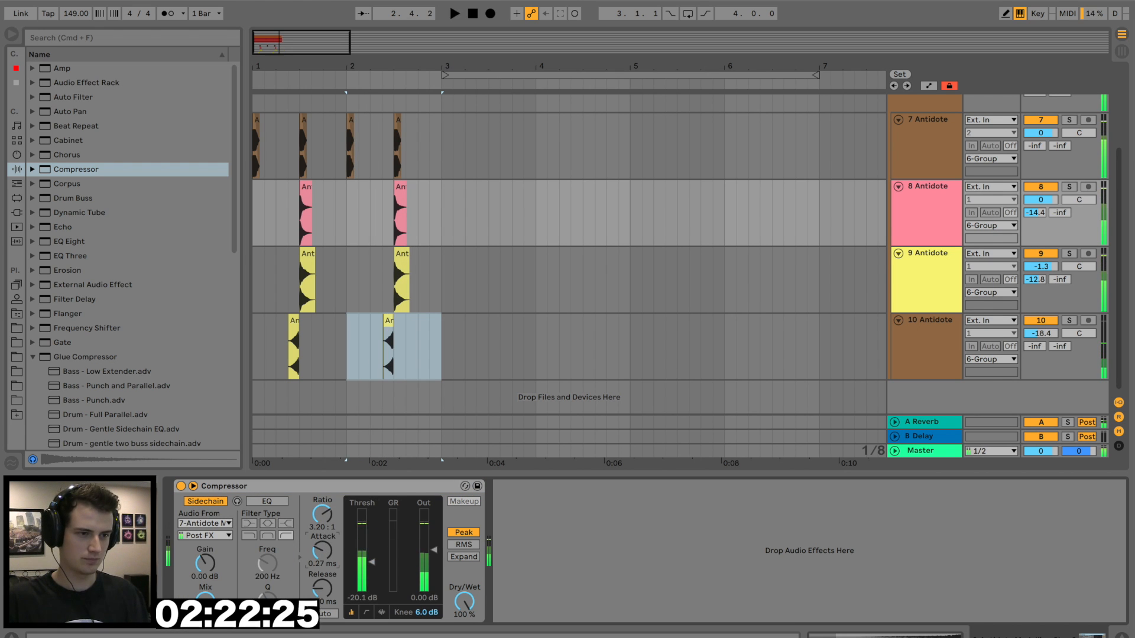
left_click_drag(322, 551, 322, 565)
key("space")
left_click_drag(322, 588, 322, 598)
key("space")
Step: Apply the same kick-sidechained compressor to the bass group, reactivate that group and play from bar 1
scroll(376, 409, "up", 3)
scroll(376, 409, "up", 2)
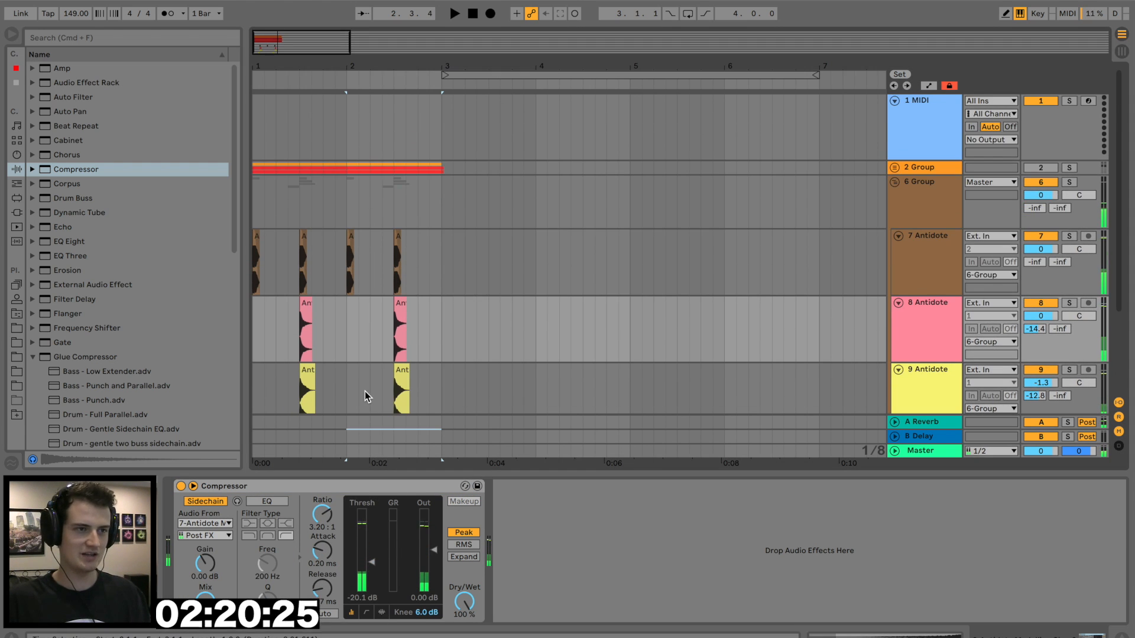
left_click(253, 168)
key("space")
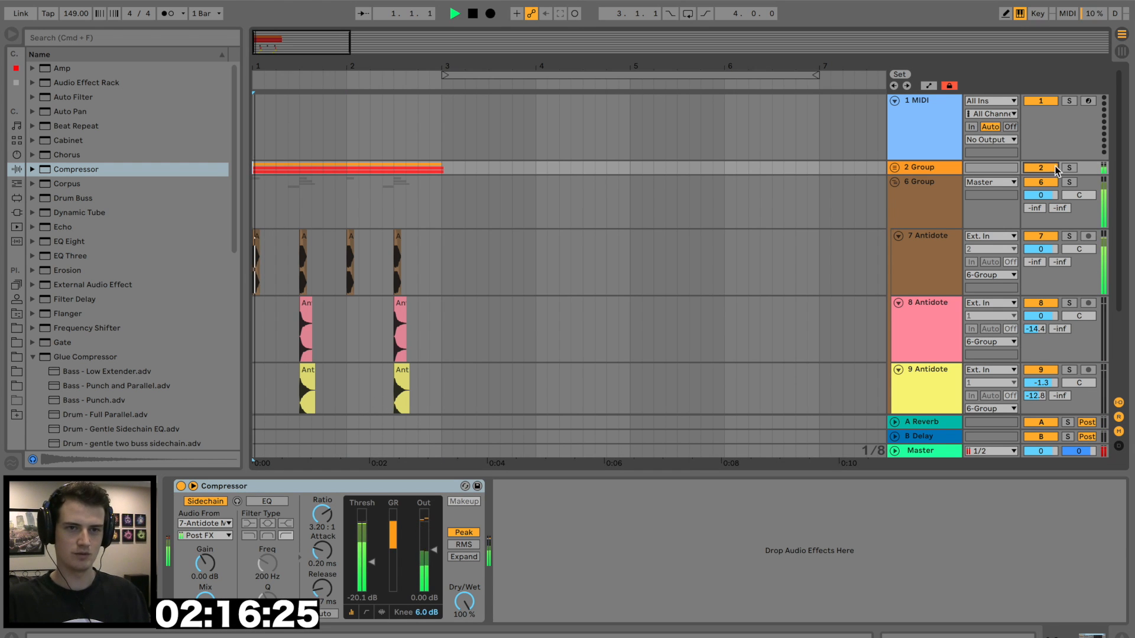
Step: Set the bass group compressor's threshold to -33.1 dB, ratio to 4.57:1 and attack to 0.09 ms
left_click_drag(372, 562, 371, 573)
left_click_drag(323, 515, 322, 508)
key("space")
key("space")
left_click_drag(324, 550, 371, 575)
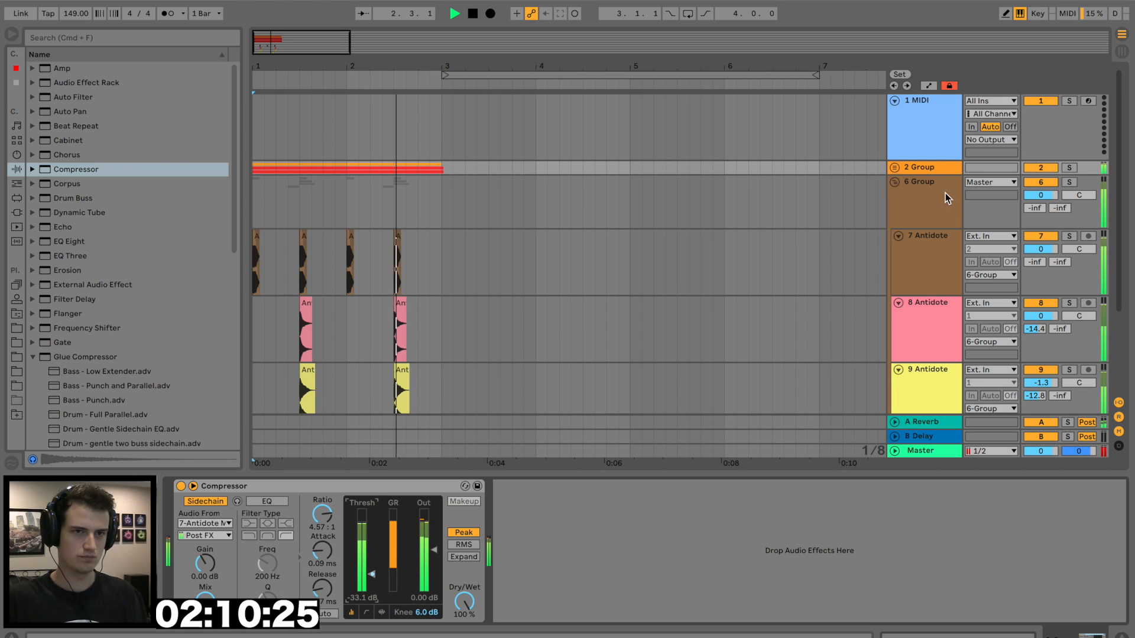
Step: Copy the bar 2 kick to just before beat 2.3 on the kick track and audition from bar 2
key("space")
left_click_drag(312, 66, 312, 119)
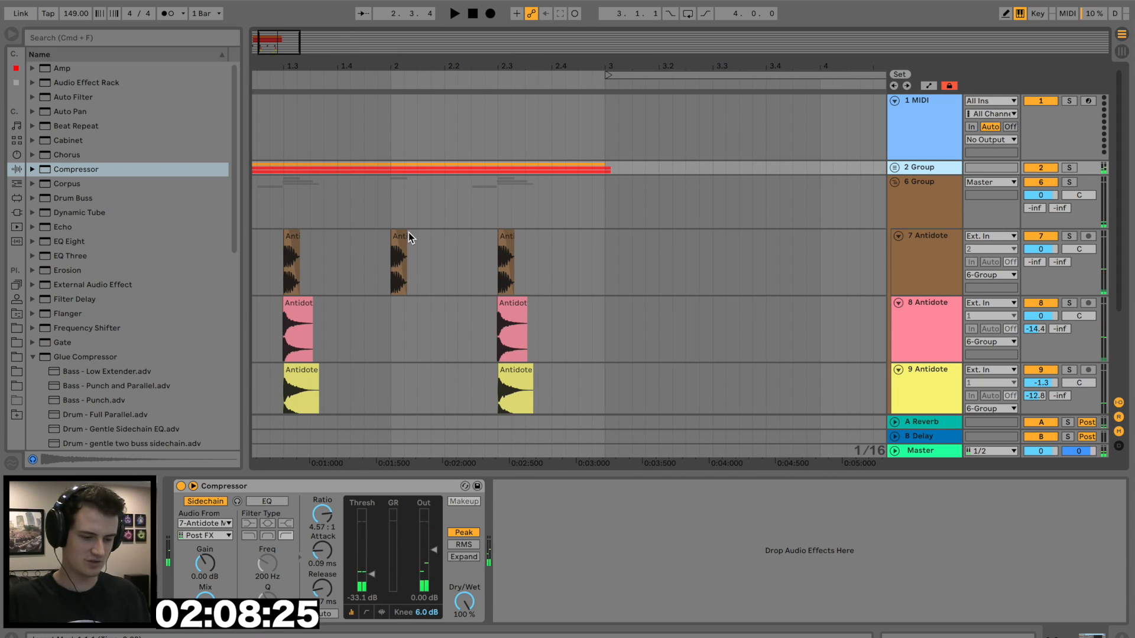
left_click(398, 242)
left_click(473, 245)
key("super+v")
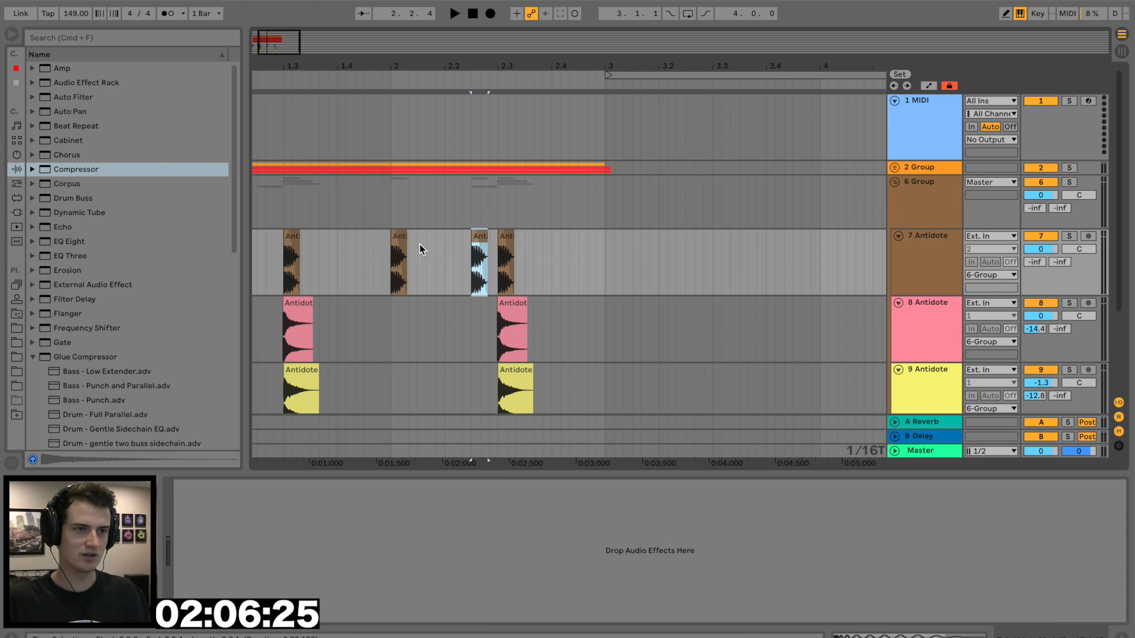
left_click(393, 243)
key("space")
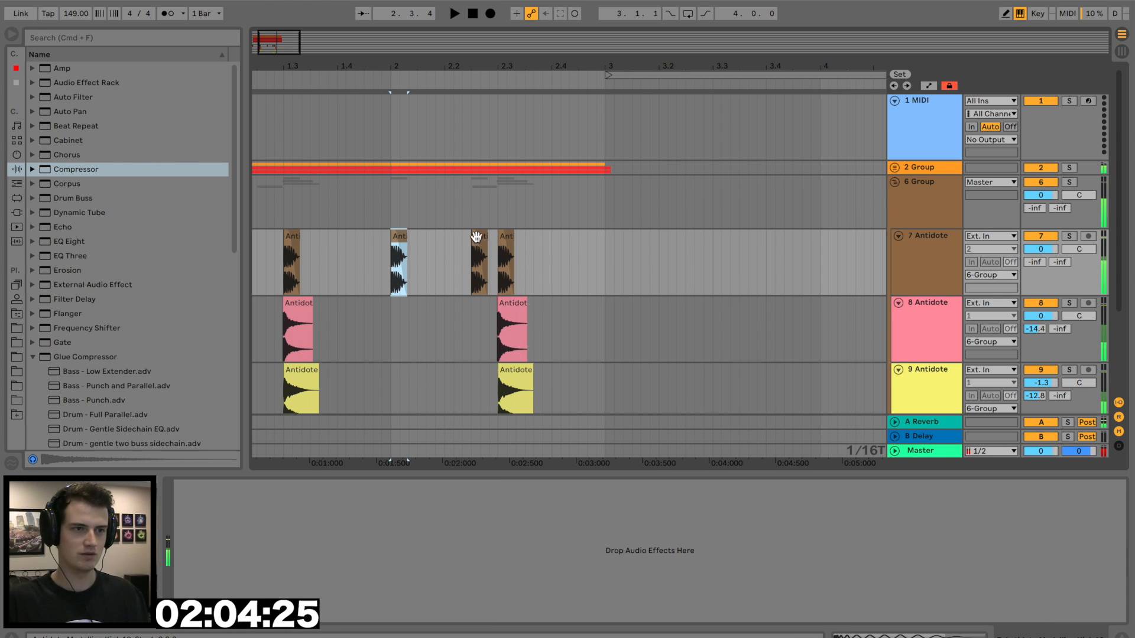
Step: Move the added kick later so it sits directly against the beat 2.3 kick, and audition the fill from bar 2
left_click_drag(476, 237, 487, 244)
left_click(395, 243)
key("space")
left_click(488, 243)
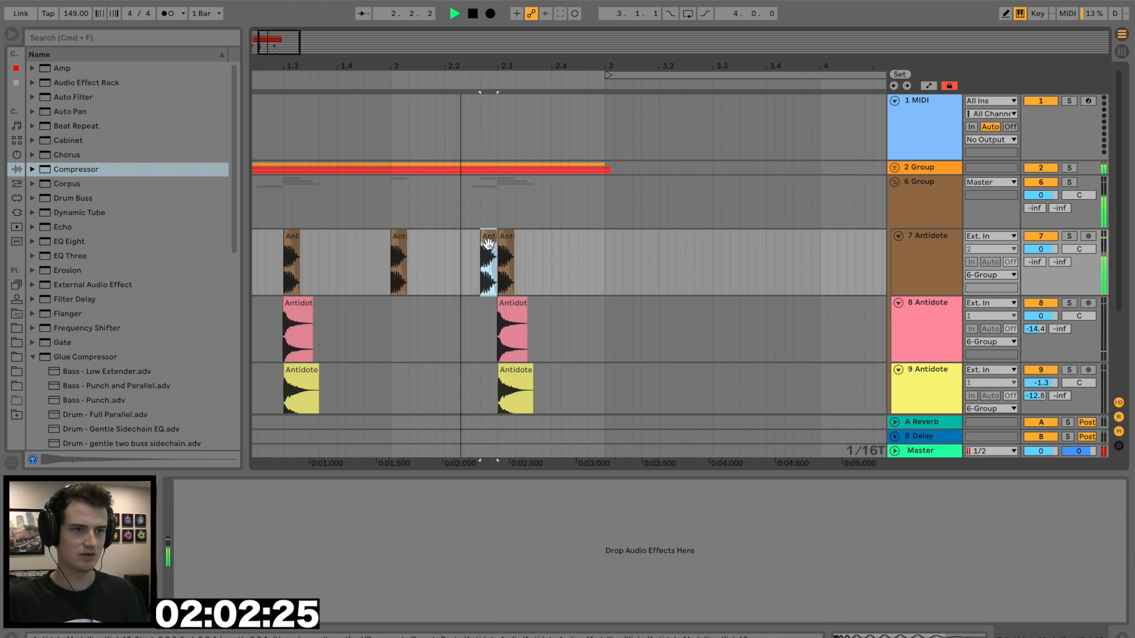
double_click(488, 243)
left_click_drag(482, 67, 486, 236)
key("space")
key("space")
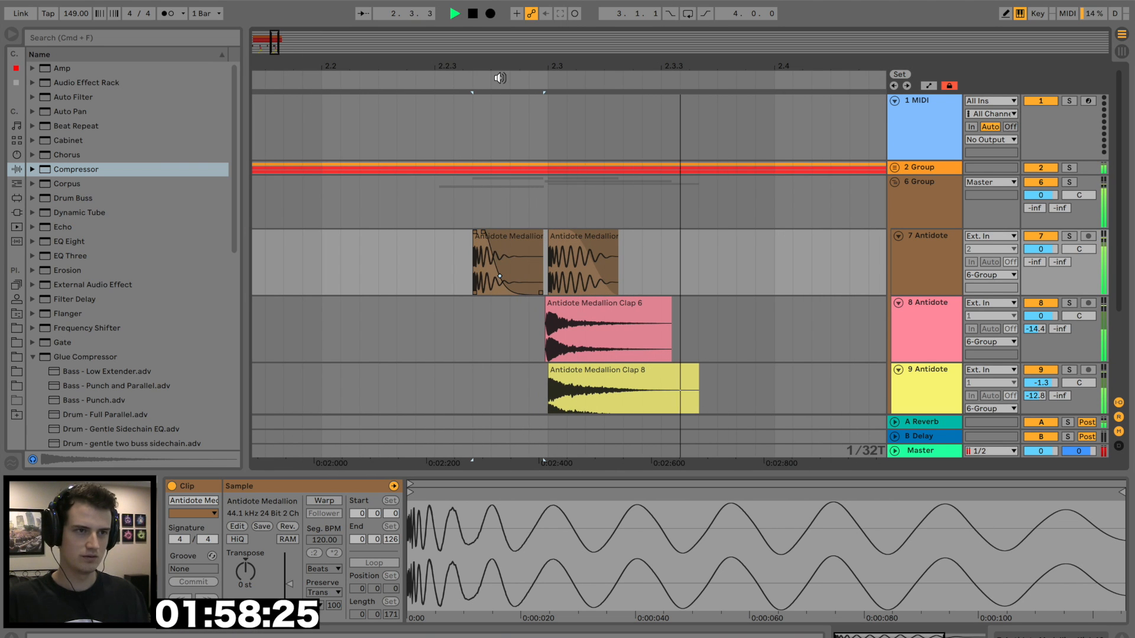
key("space")
left_click_drag(501, 69, 503, 6)
key("space")
key("space")
Step: Add a new audio track below track 10 and take it out of the drum group so it outputs to Master
scroll(528, 260, "down", 5)
left_click(922, 368)
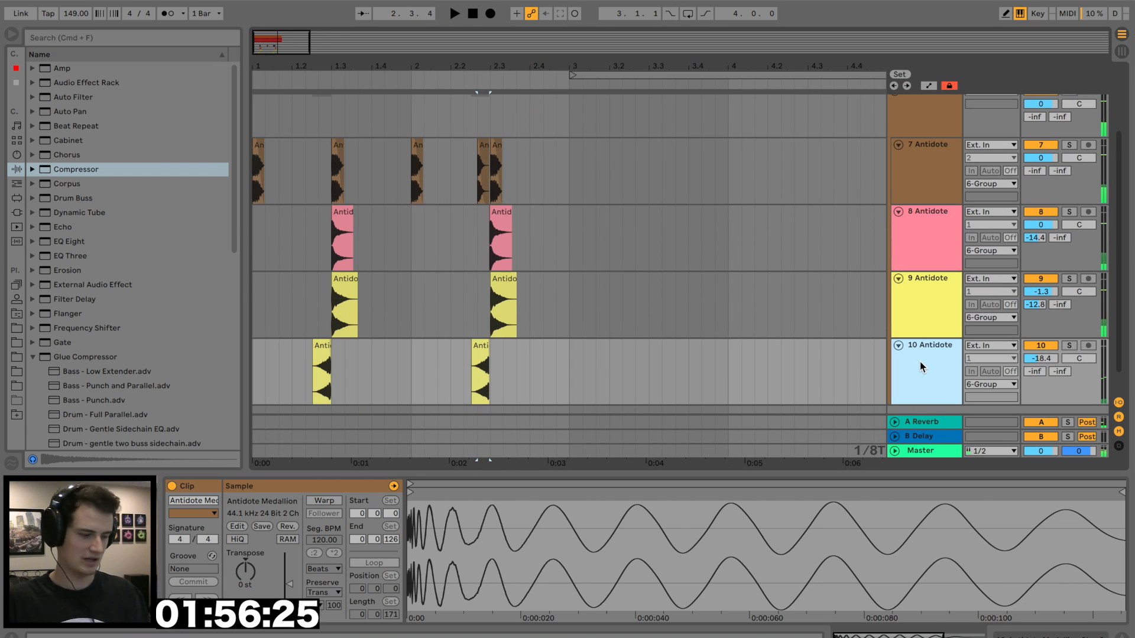
key("super+t")
key("super+z")
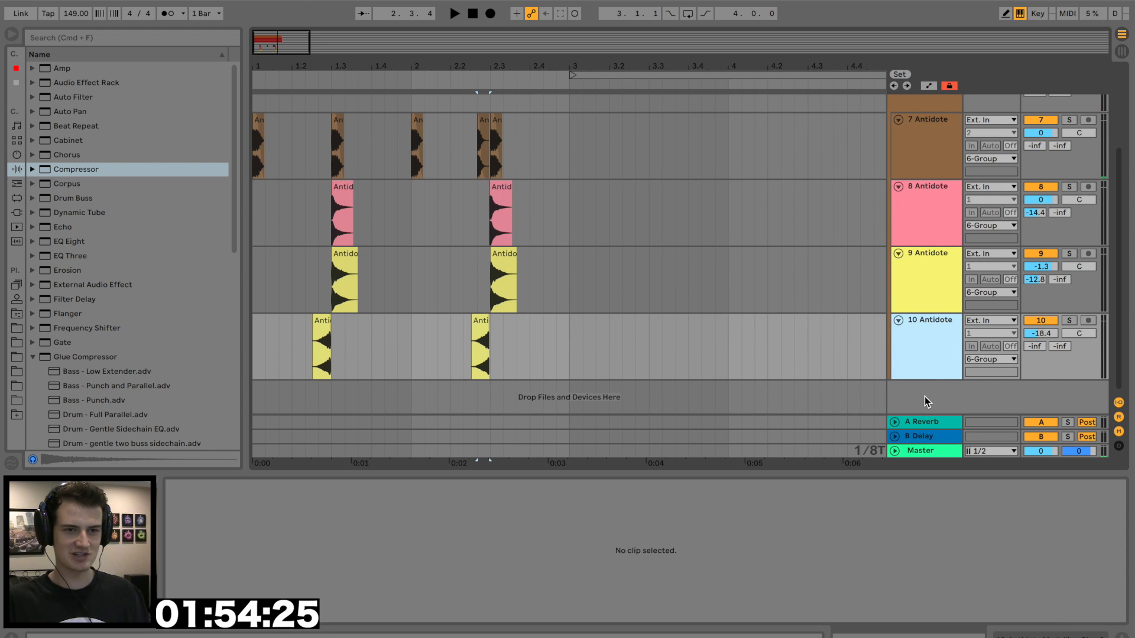
key("super+t")
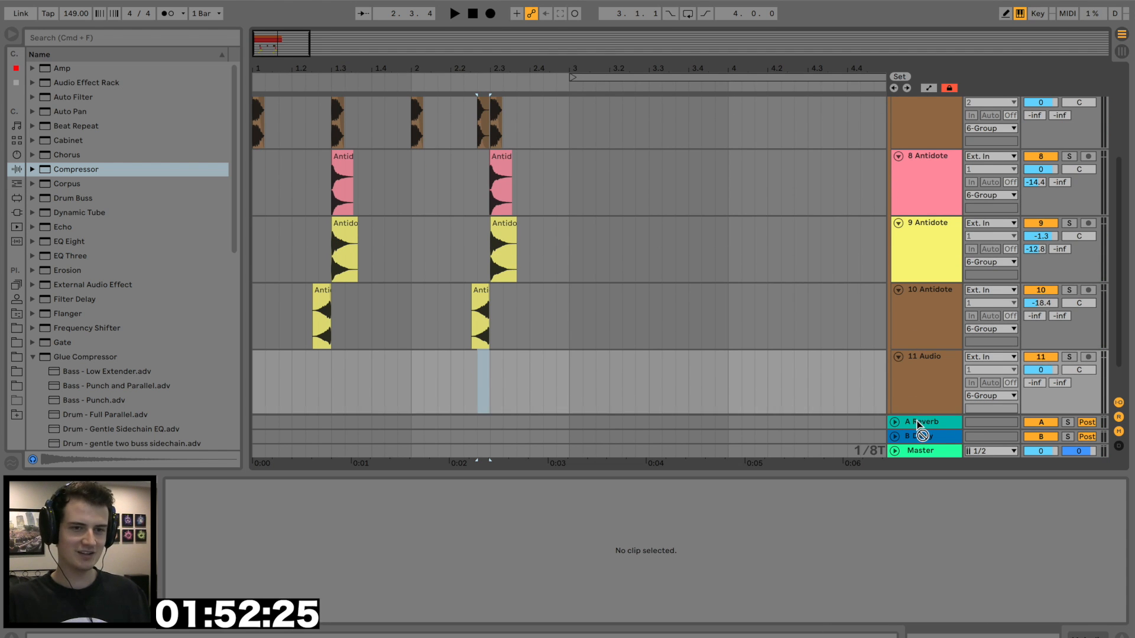
left_click_drag(916, 421, 924, 389)
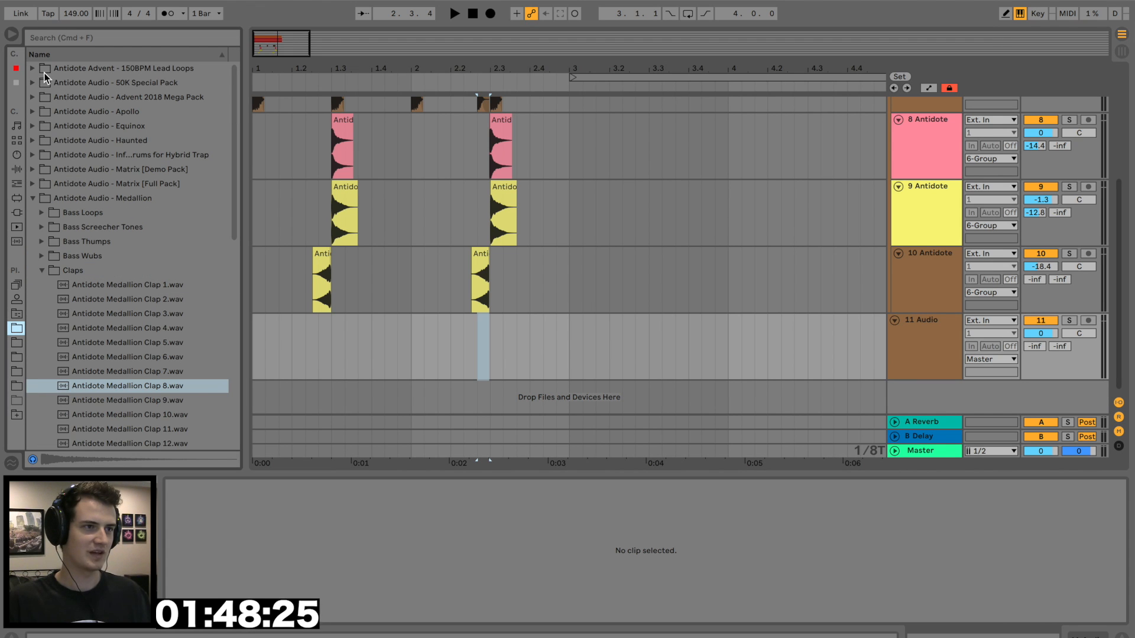
Step: Place Downsweep 07 from the 50K Special Pack's FX - Risers & Downsweeps on track 11 at beat 1.3, turn off Warp and play
left_click(33, 84)
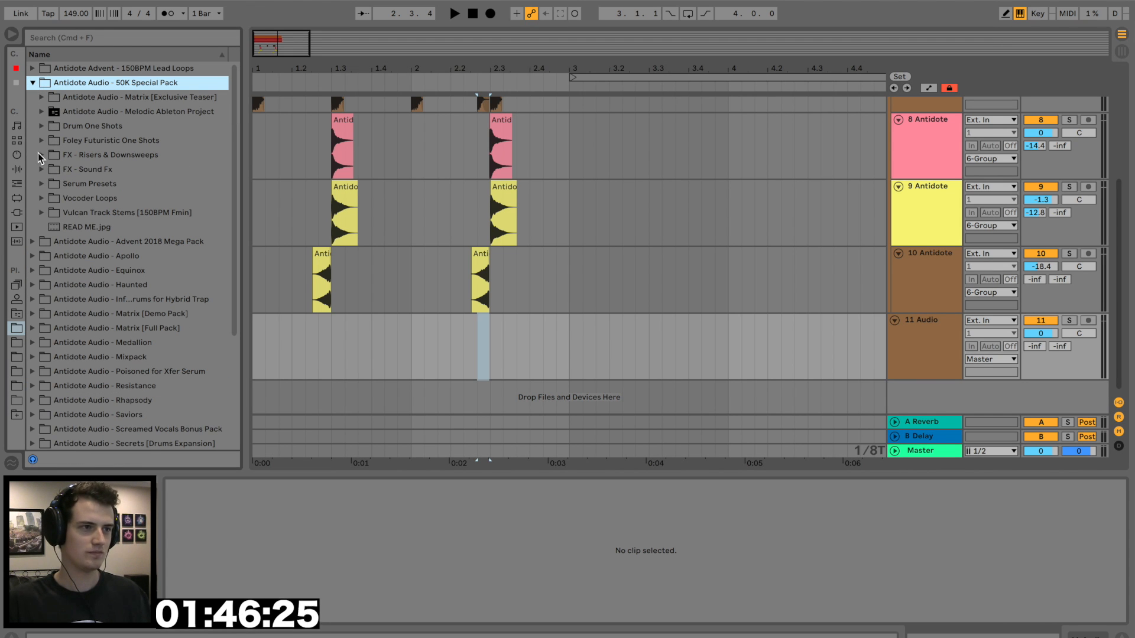
left_click(38, 154)
left_click(109, 256)
left_click(147, 285)
left_click(174, 258)
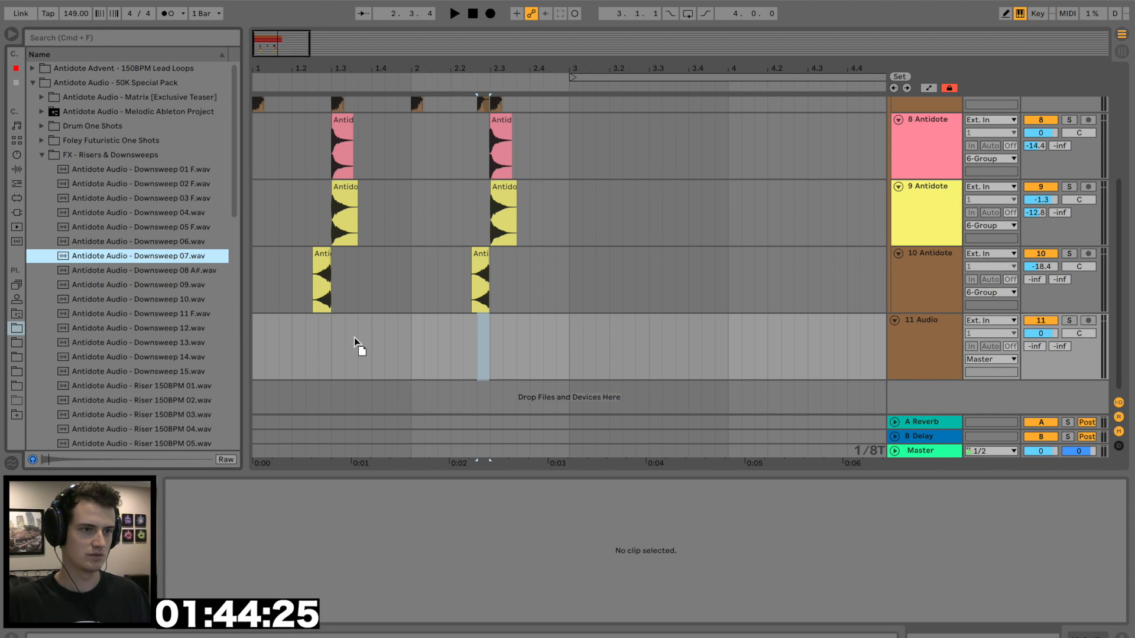
mouse_move(356, 343)
left_mouse_down()
mouse_move(332, 352)
mouse_move(335, 323)
mouse_move(363, 322)
left_mouse_up()
left_click(320, 505)
key("space")
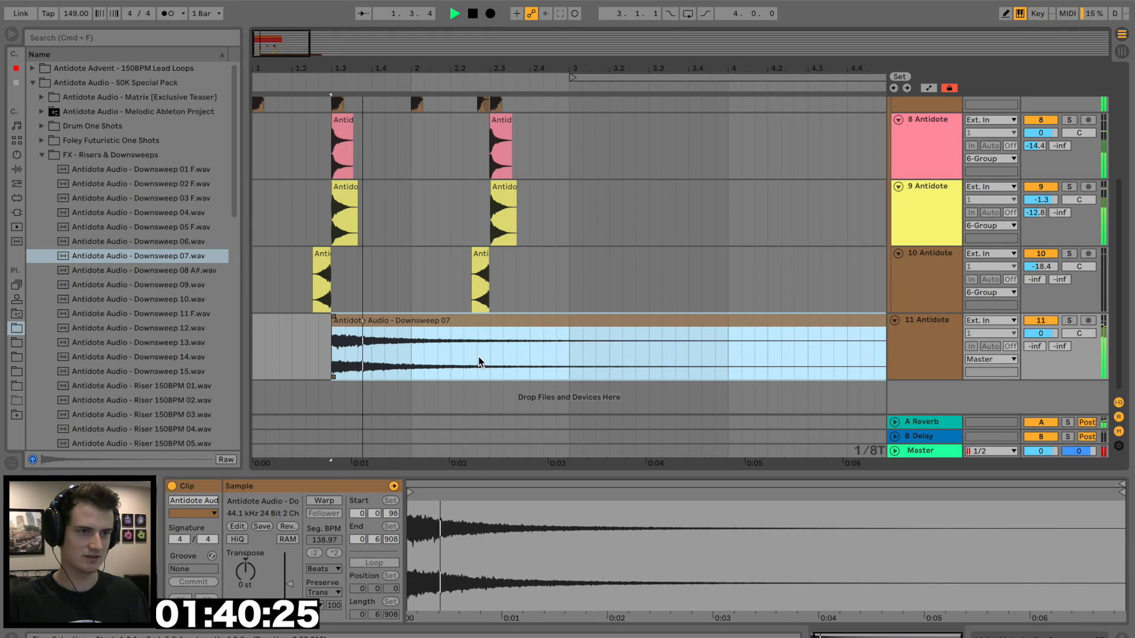
Step: Duplicate part of the Downsweep 07 clip and position the copy at beat 3.3 on track 11
left_click_drag(484, 356, 204, 357)
key("super+d")
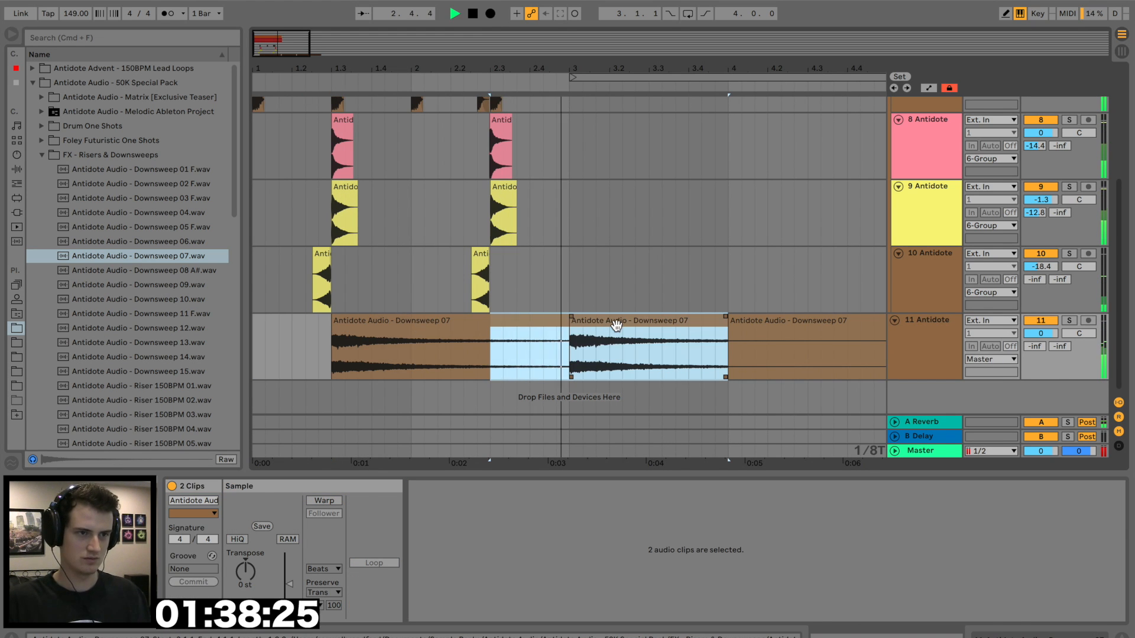
left_click(620, 325)
key("space")
left_click_drag(623, 325, 716, 331)
Step: Duplicate the drum group's and bass group's first two bars into bars 3 and 4, and play from bar 3
scroll(578, 301, "up", 3)
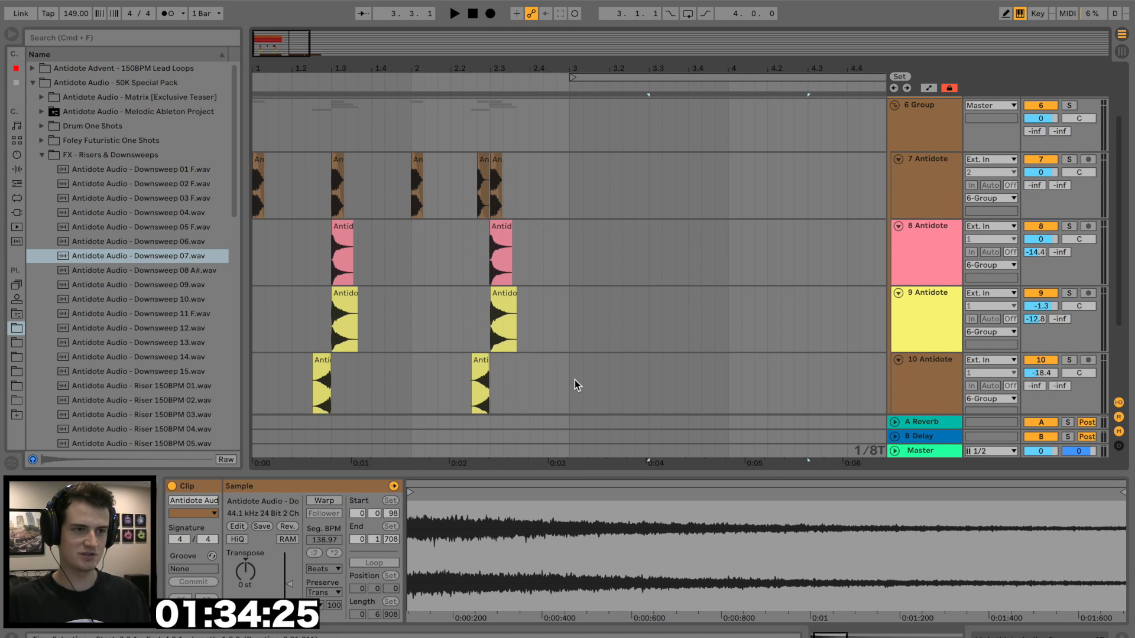
left_click_drag(575, 383, 217, 170)
key("super+d")
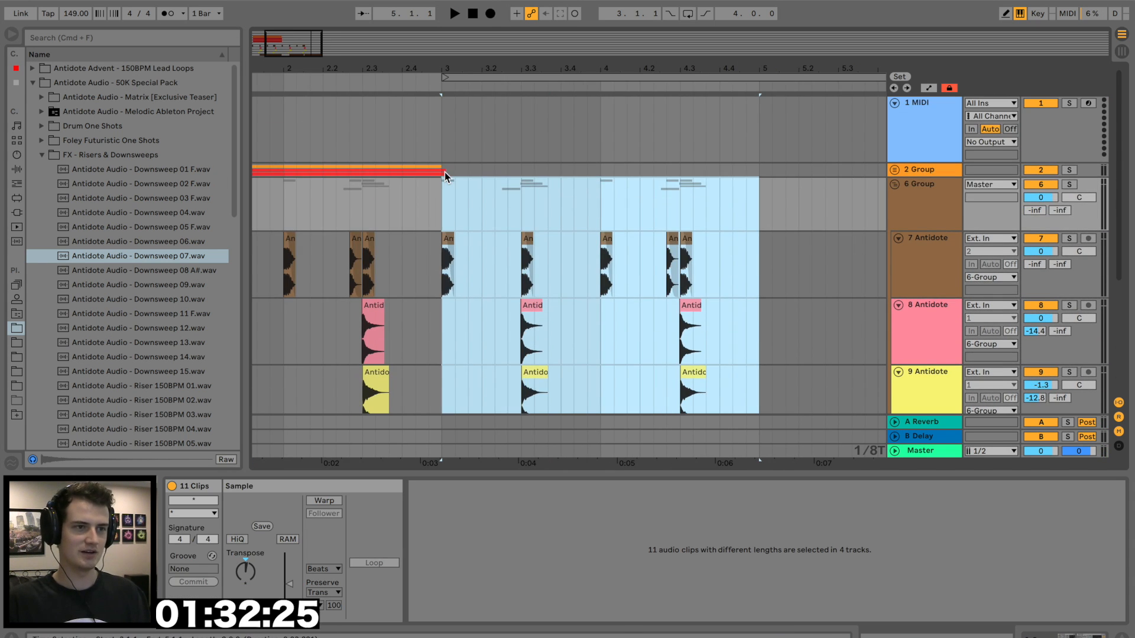
left_click(445, 175)
scroll(447, 173, "left", 3)
key("space")
scroll(465, 144, "left", 1)
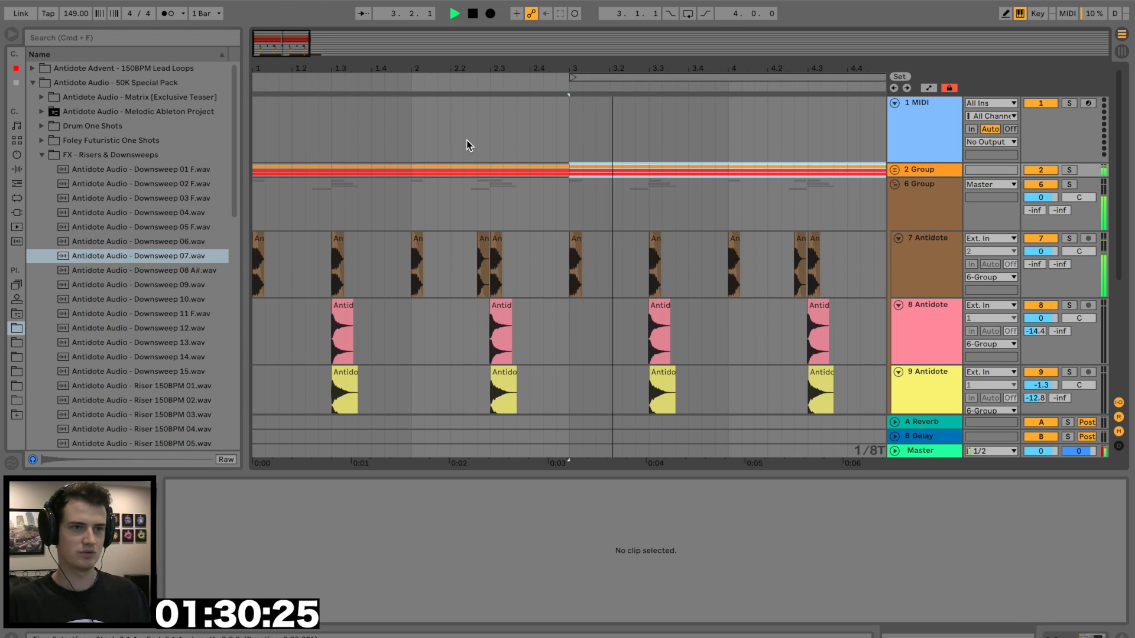
Step: Lower the downsweep track's volume to -6.8 dB and check the playback
scroll(461, 153, "down", 3)
scroll(441, 245, "down", 5)
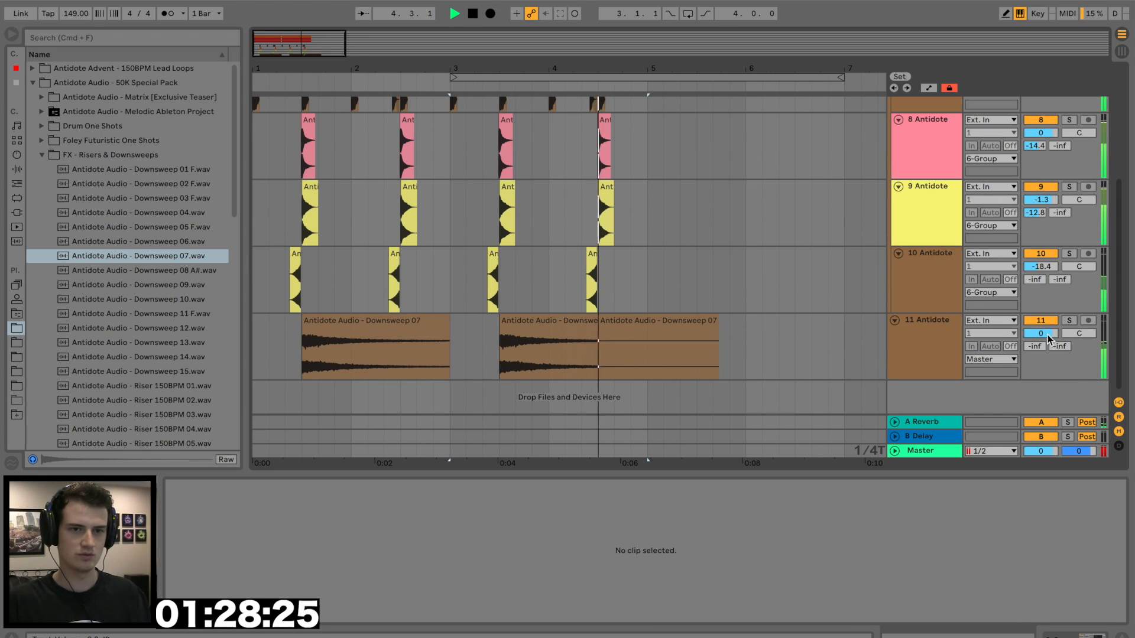
key("space")
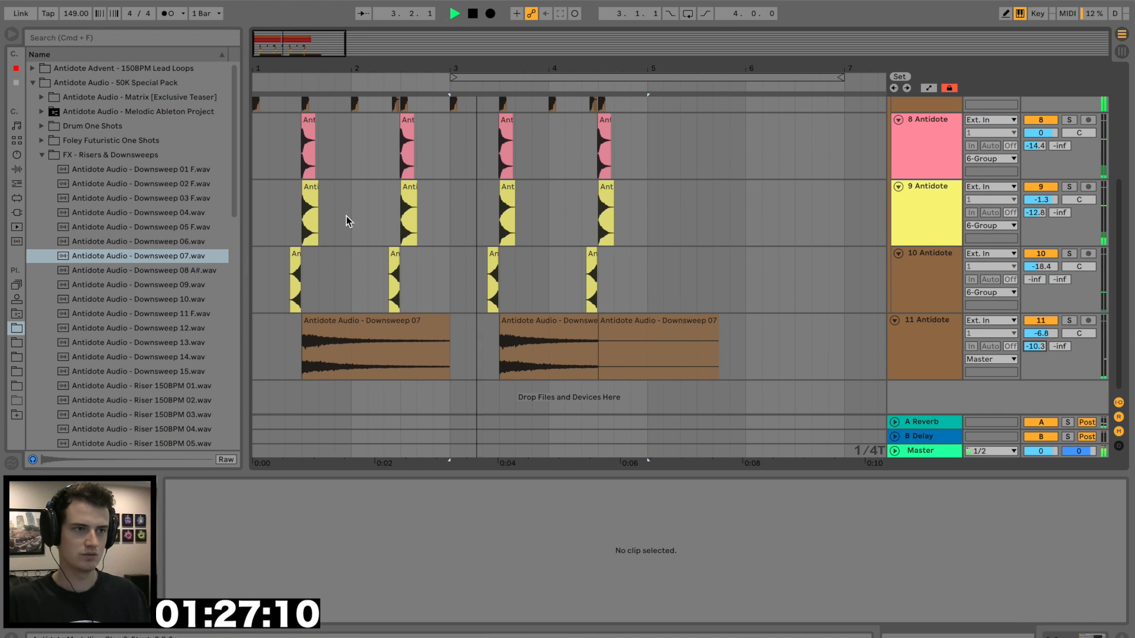
left_click(261, 200)
key("space")
Step: Audition other downsweeps and risers, and add Riser 150BPM 14 to a new audio track from bar 1
left_click(144, 328)
left_click(161, 357)
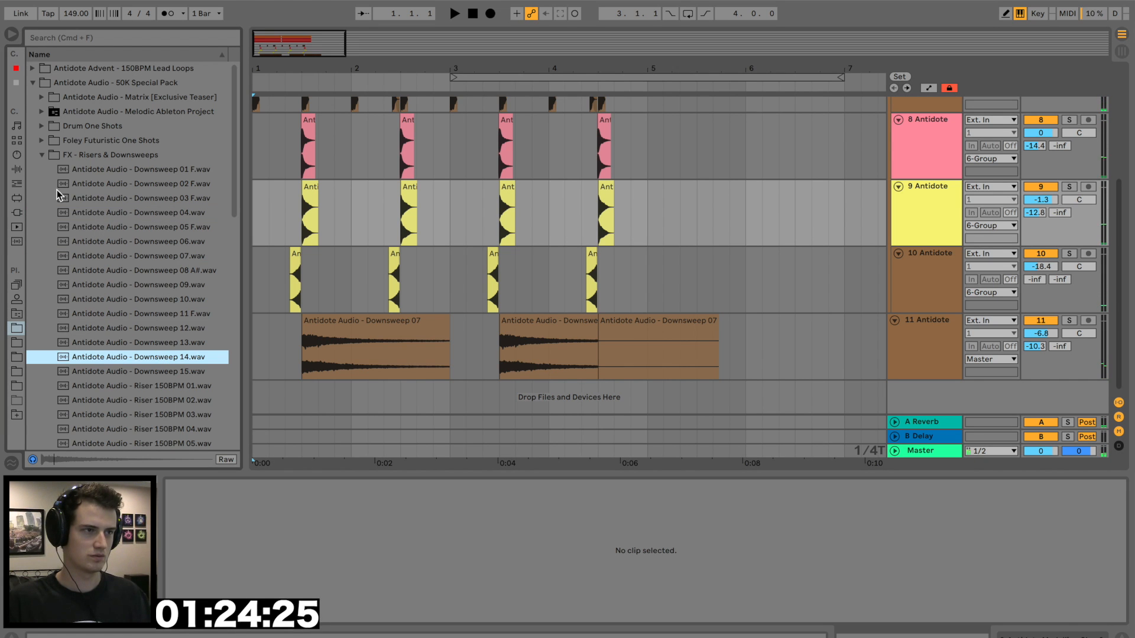
scroll(177, 408, "down", 4)
left_click(166, 390)
scroll(168, 406, "down", 5)
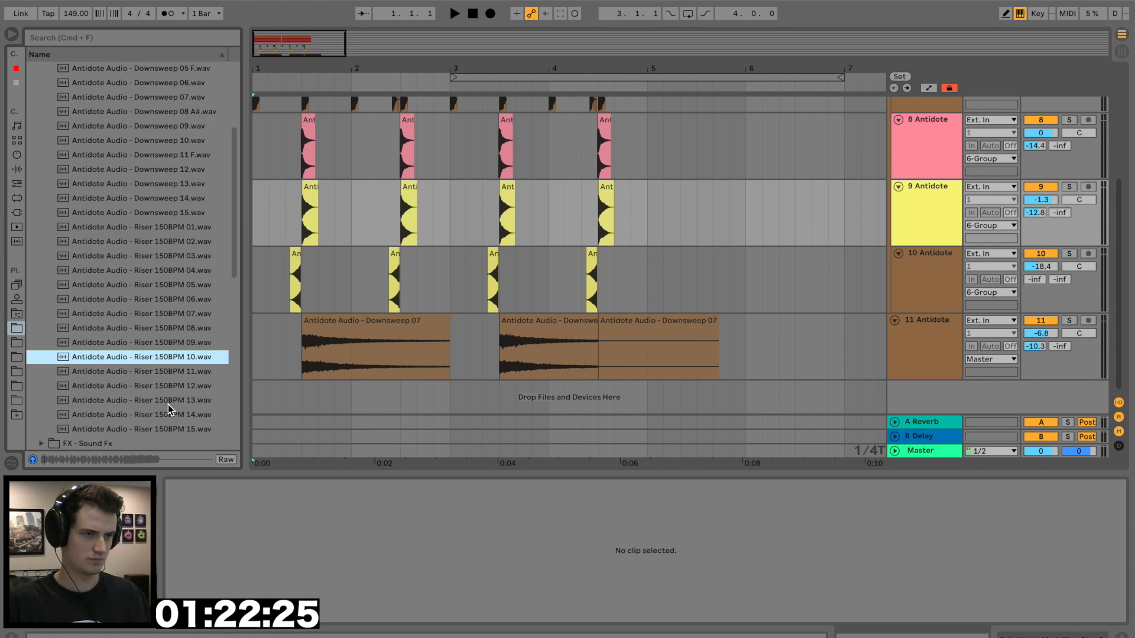
left_click(160, 315)
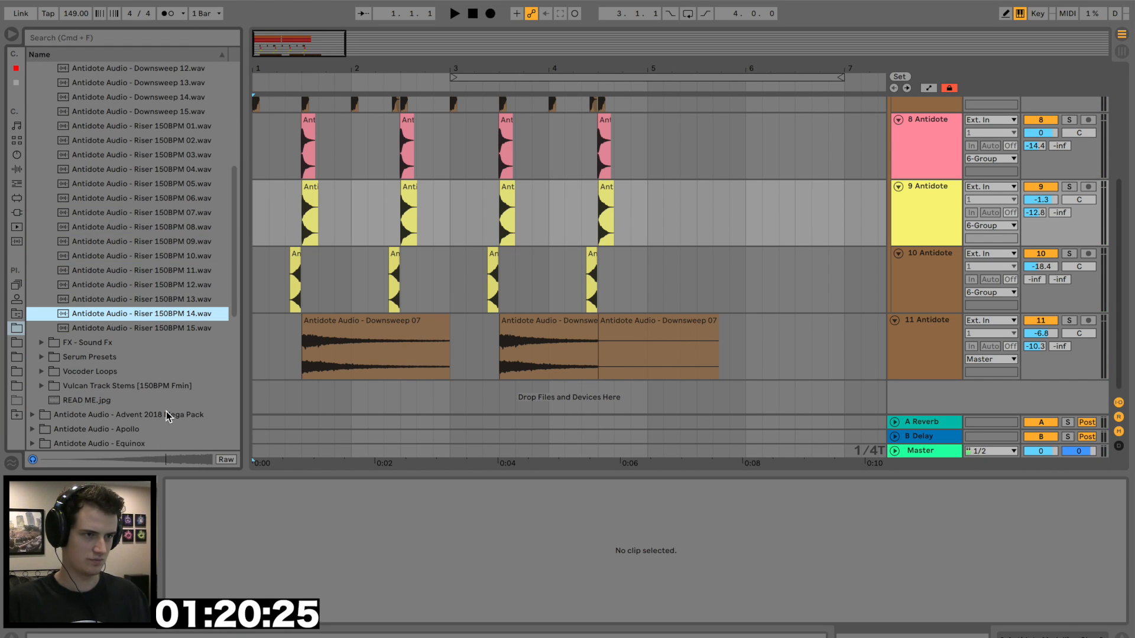
left_click_drag(150, 314, 258, 391)
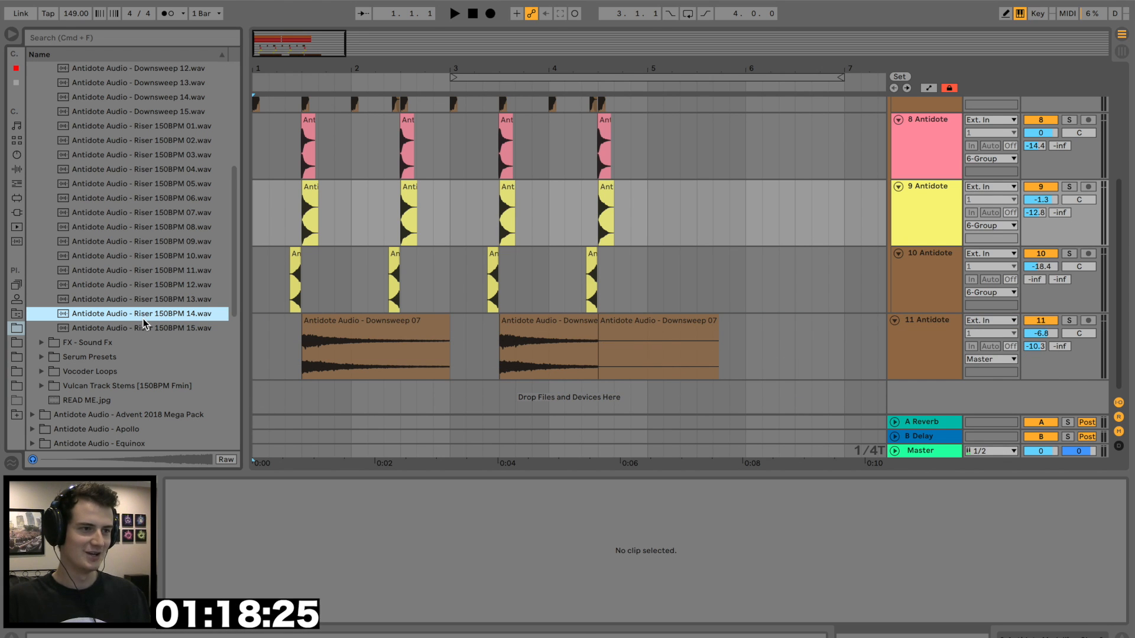
left_click_drag(143, 319, 278, 393)
Step: Split out the riser section that starts at beat 4.3 and move it to bar 1 on track 12
left_click_drag(600, 348, 779, 353)
key("super+e")
left_click_drag(723, 320, 305, 343)
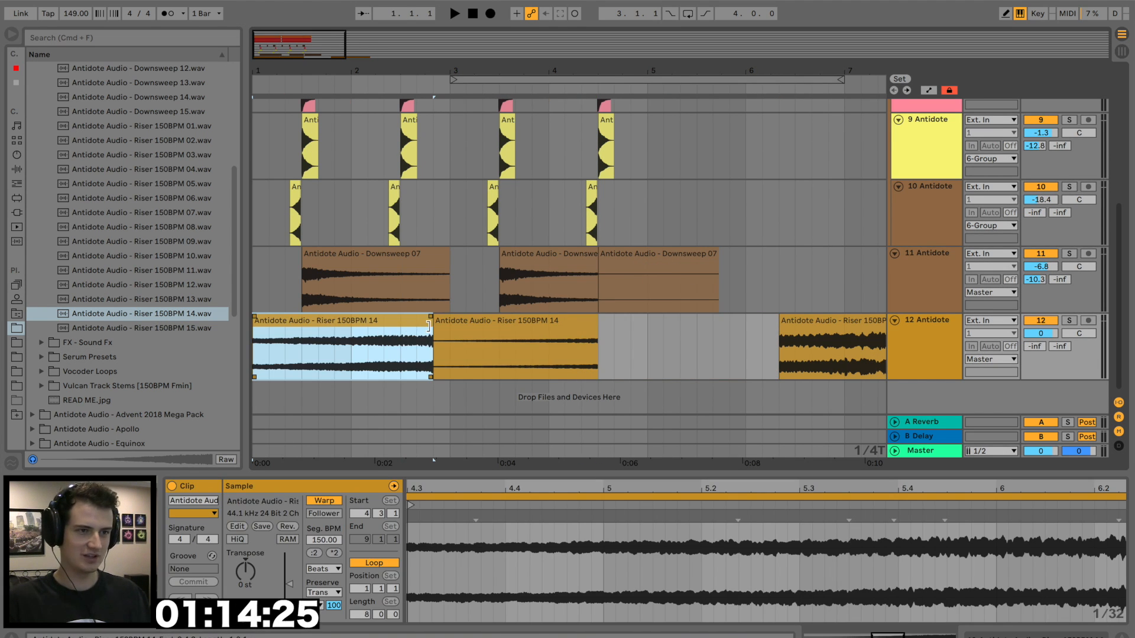
Step: Turn off Warp on the bar 1 riser, trim it to half a bar, and repeat it through the end of bar 4
left_click(326, 502)
left_click_drag(425, 324, 297, 327)
key("ctrl+d")
key("ctrl+d")
key("ctrl+d")
key("ctrl+d")
key("ctrl+d")
key("ctrl+d")
key("ctrl+d")
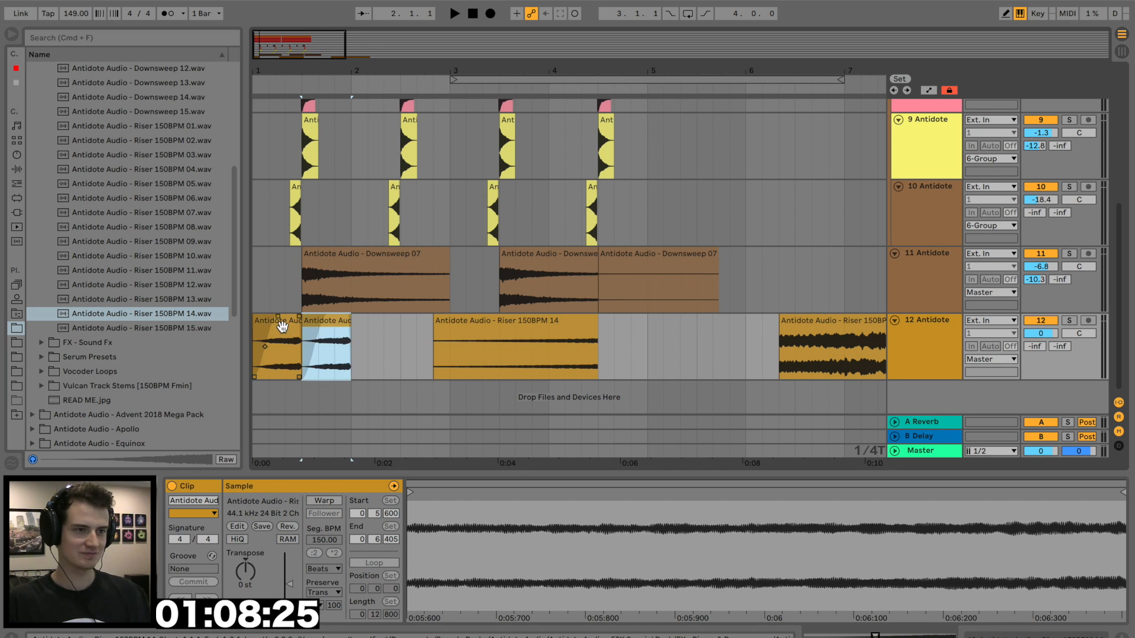
left_click(275, 326)
key("space")
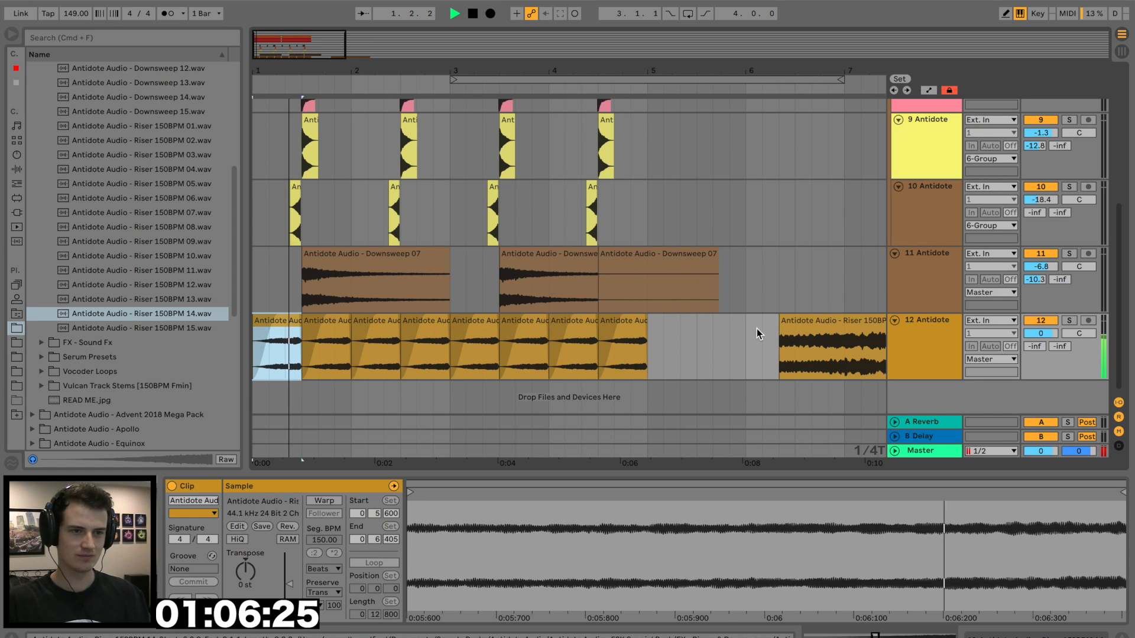
Step: Delete the leftover riser clip past bar 6 and lower the riser track's volume to -7.1 dB
left_click(793, 314)
key("Delete")
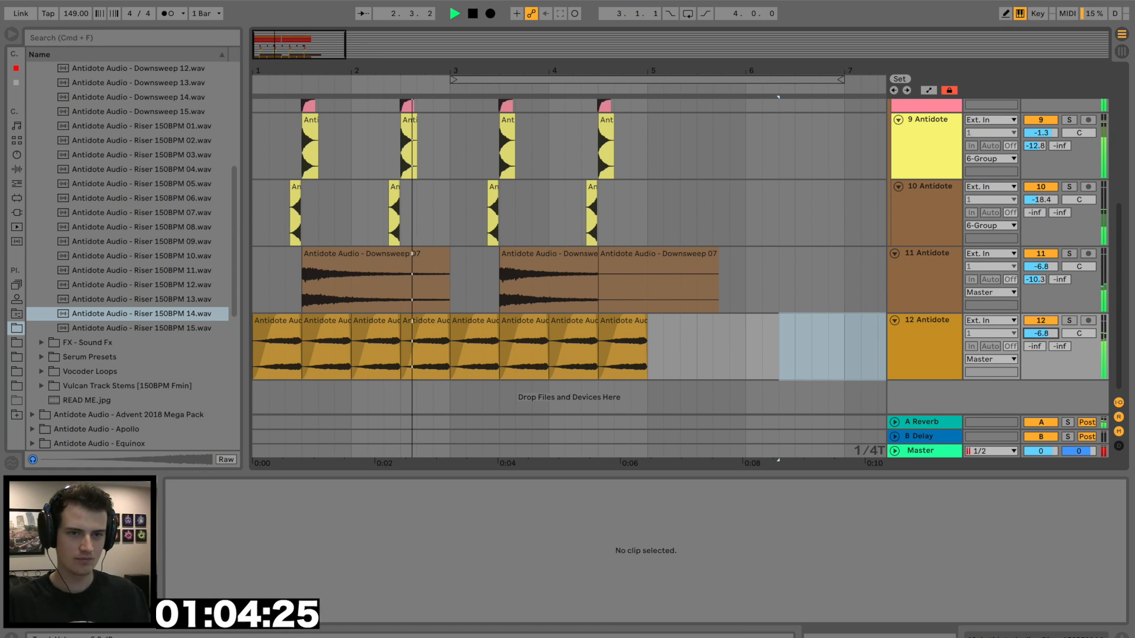
Step: Enable Warp and Loop on the riser clip at bar 3, and shift its start to bar 3 of the sample
left_click(468, 336)
key("space")
left_click_drag(554, 491, 553, 434)
left_click(315, 501)
left_click_drag(538, 487, 894, 508)
key("space")
key("space")
key("super+z")
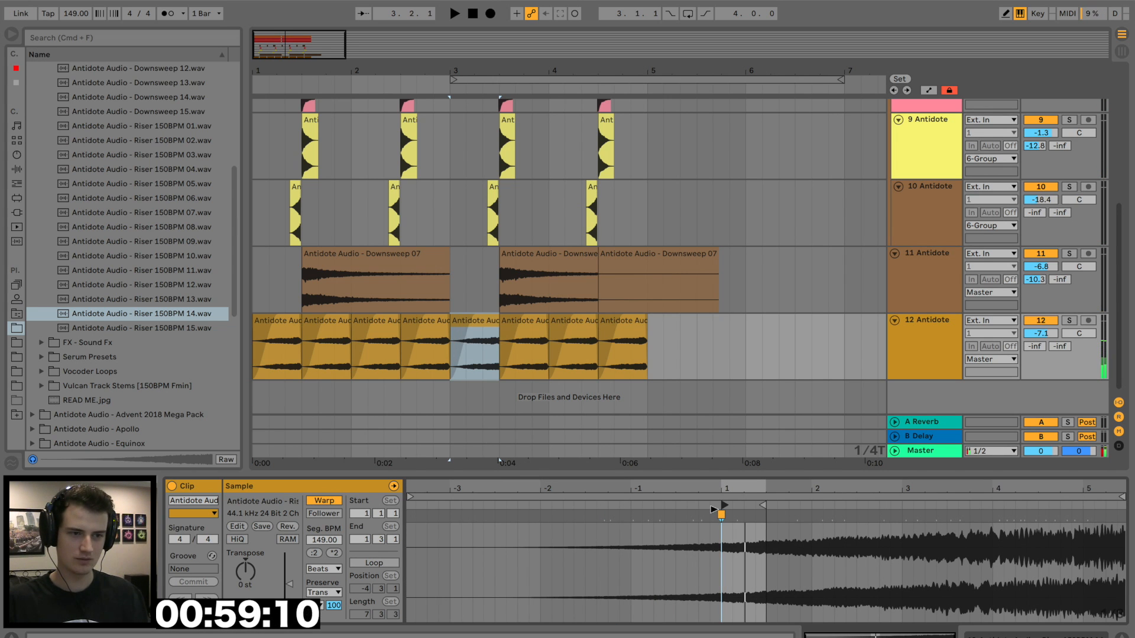
left_click(367, 563)
key("space")
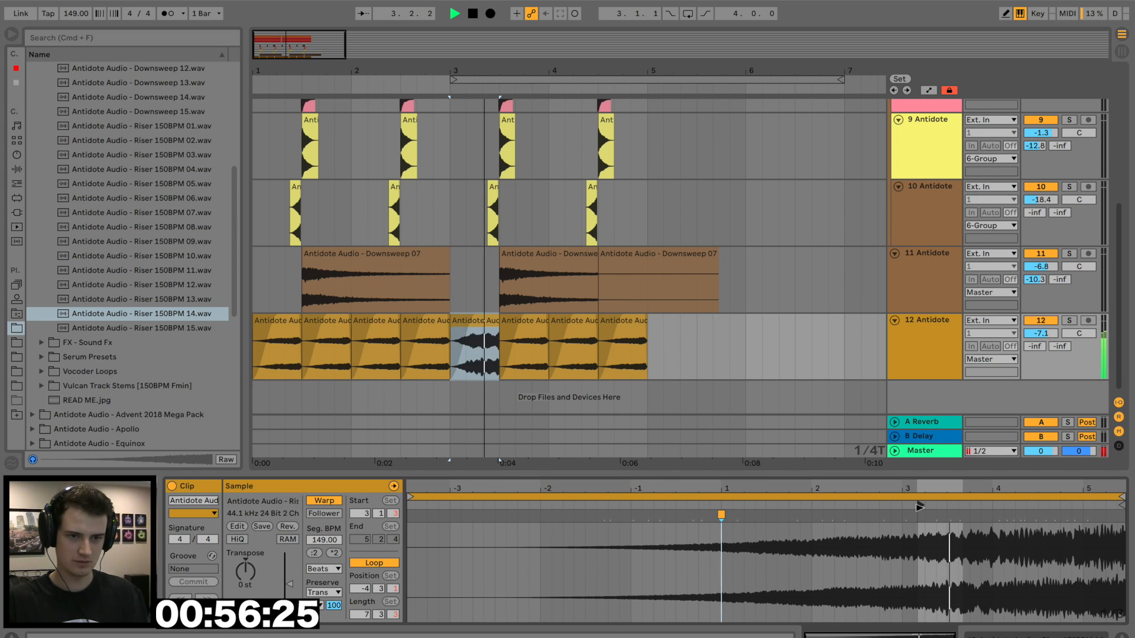
key("space")
key("space")
Step: Duplicate the edited bar 3 riser clip three times to fill bars 3 and 4 while playing
left_click(489, 328)
key("super+d")
key("super+d")
key("super+d")
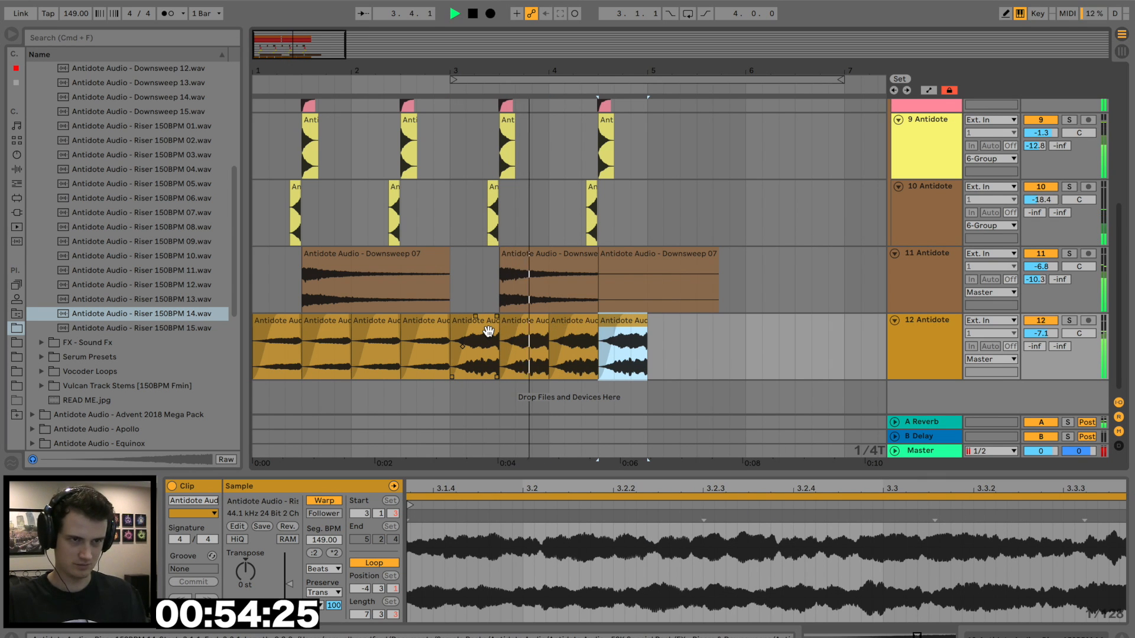
key("space")
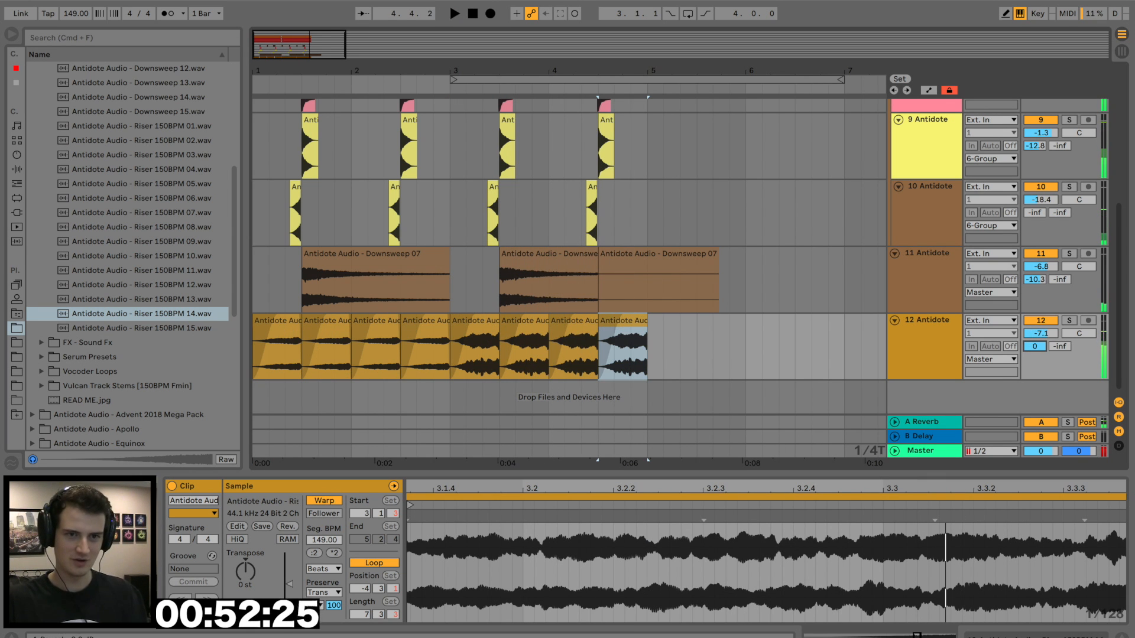
Step: Copy the kick-sidechained Compressor from the 2 Group onto the riser track
left_click(924, 262)
scroll(916, 280, "up", 10)
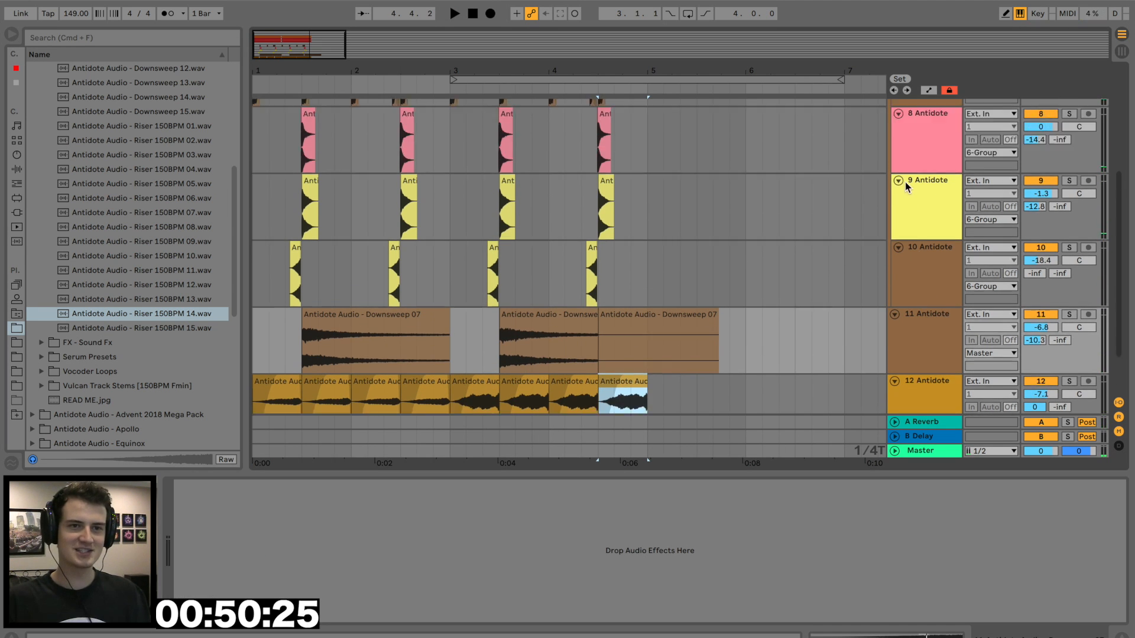
left_click(913, 214)
scroll(786, 259, "down", 10)
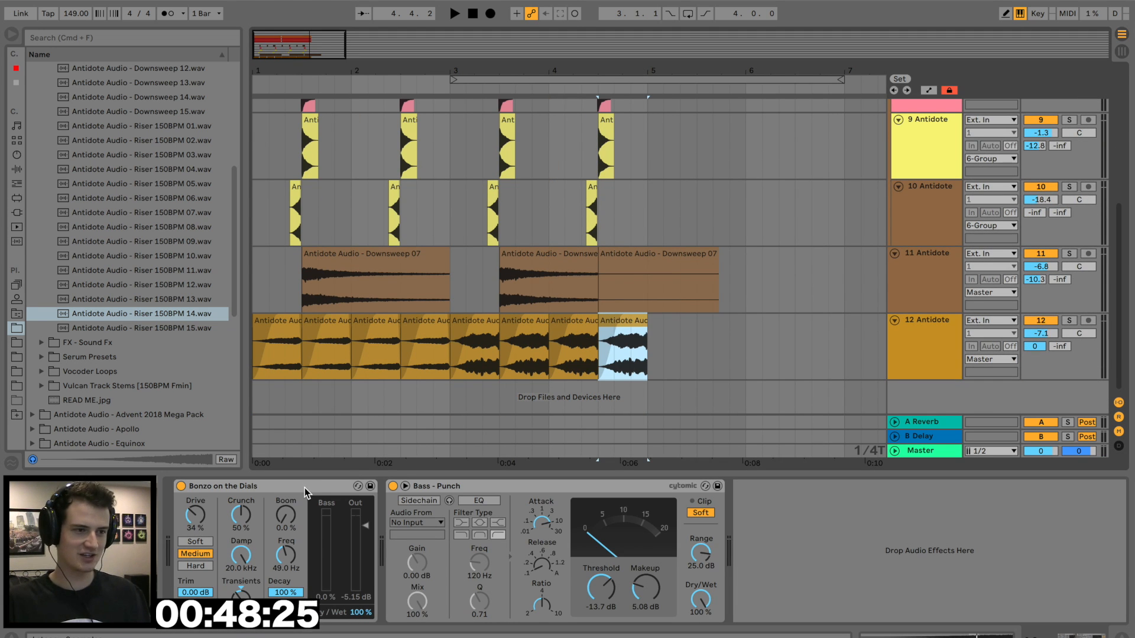
scroll(813, 248, "up", 10)
left_click(926, 176)
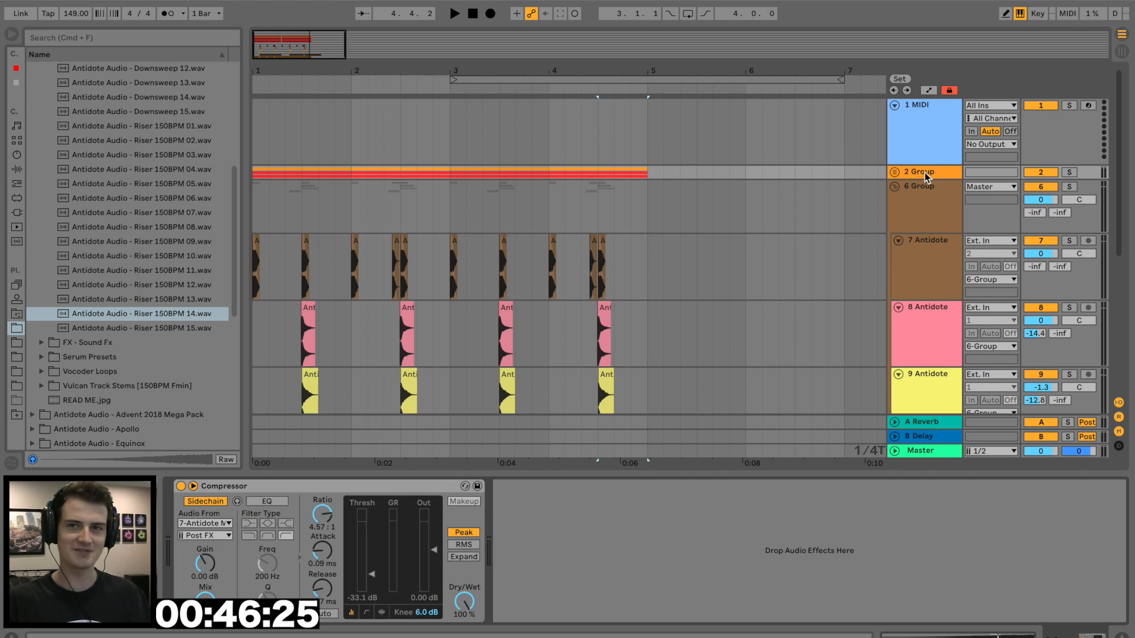
scroll(608, 324, "down", 10)
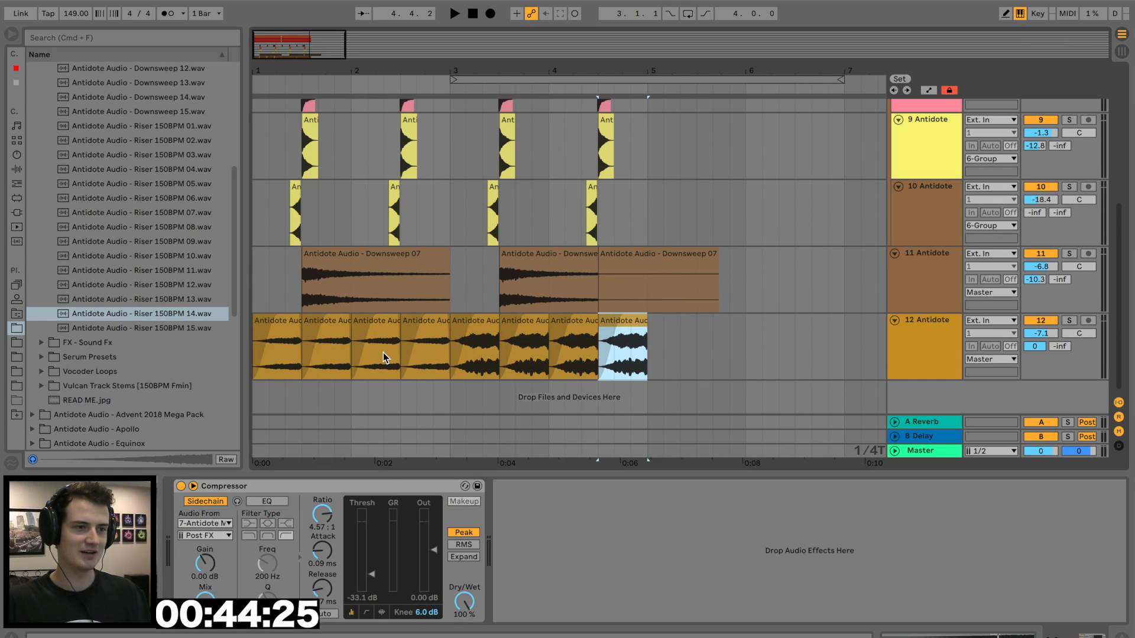
left_click_drag(379, 489, 367, 354)
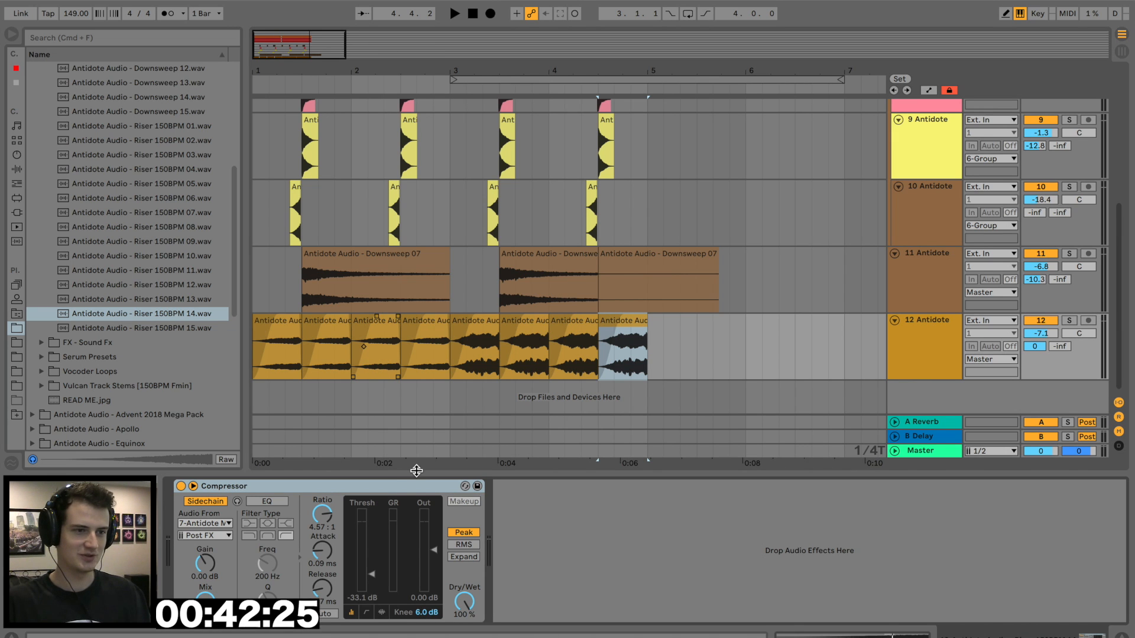
Step: Play the drop from bar 1 and lower the riser track's volume to -11.9 dB
left_click(286, 283)
key("space")
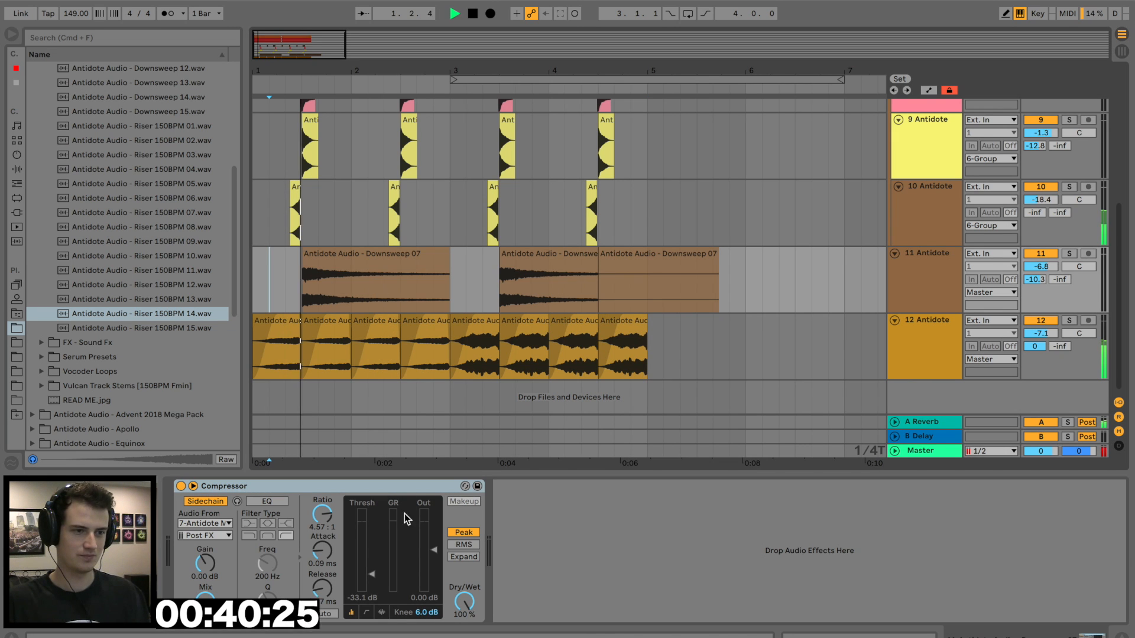
left_click(372, 354)
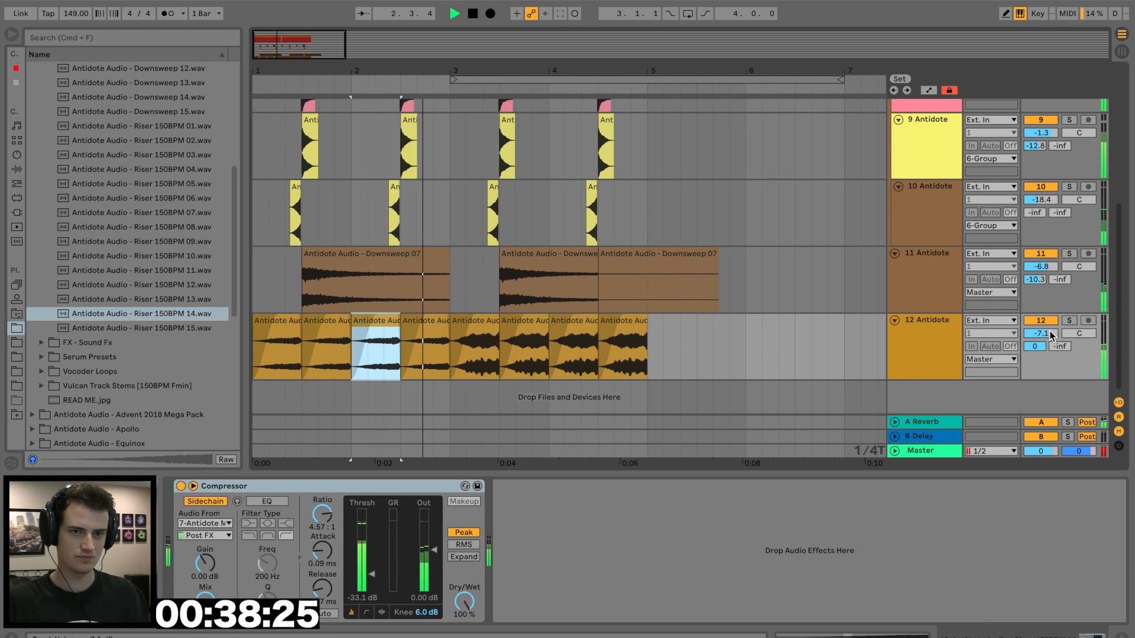
left_click_drag(1040, 333, 1044, 339)
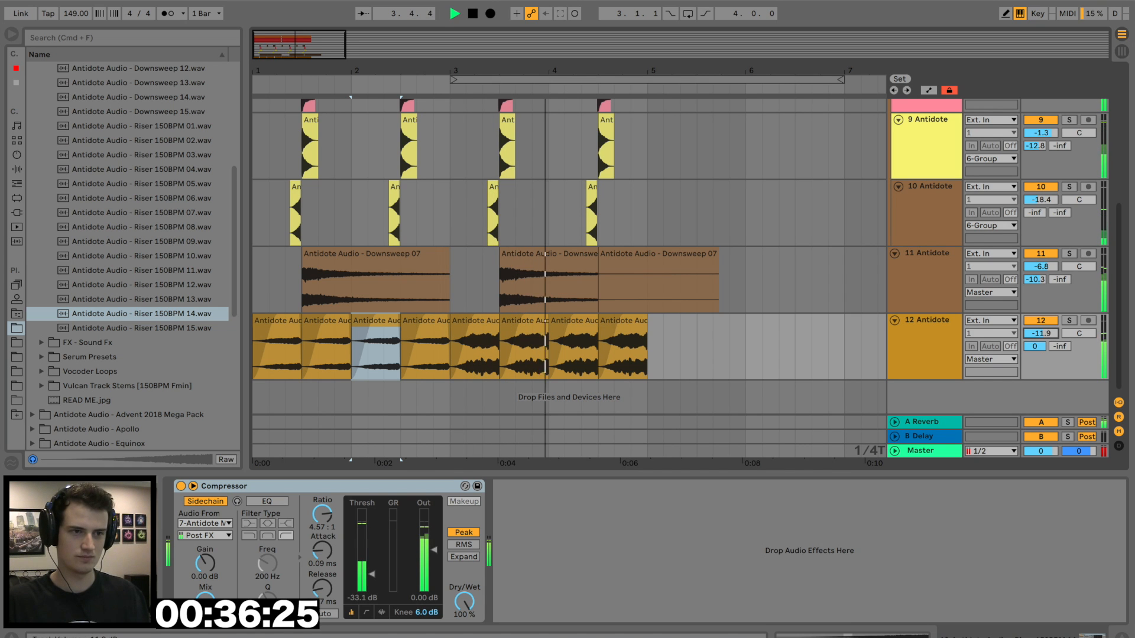
Step: Raise the threshold of the riser track's Compressor to -14.9 dB during playback
key("space")
key("space")
left_click_drag(359, 564, 357, 540)
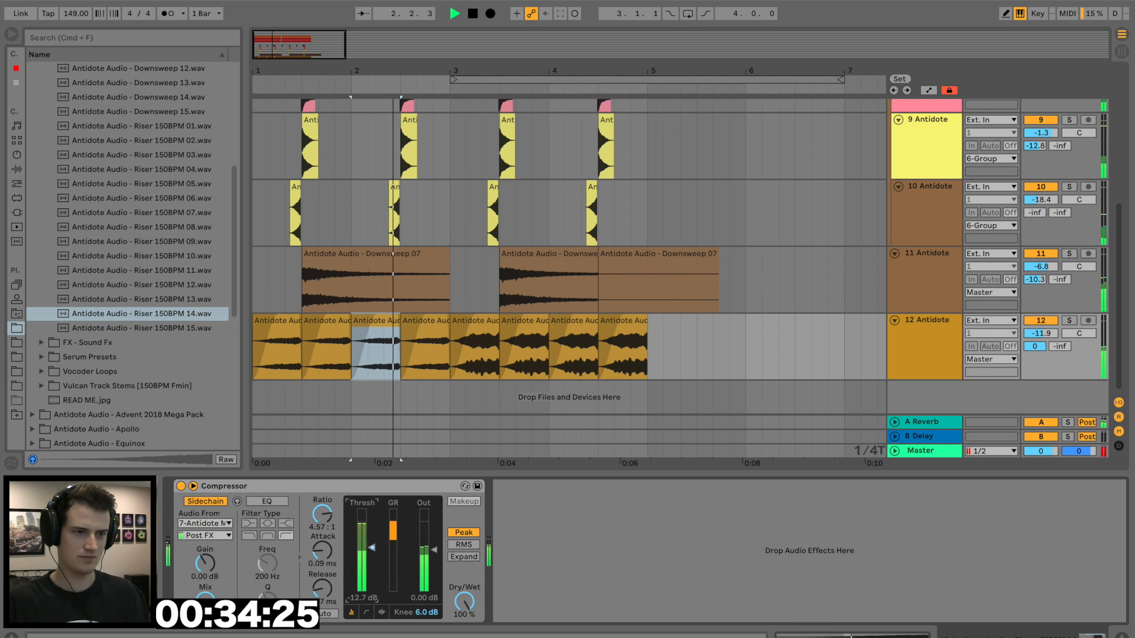
left_click(278, 322)
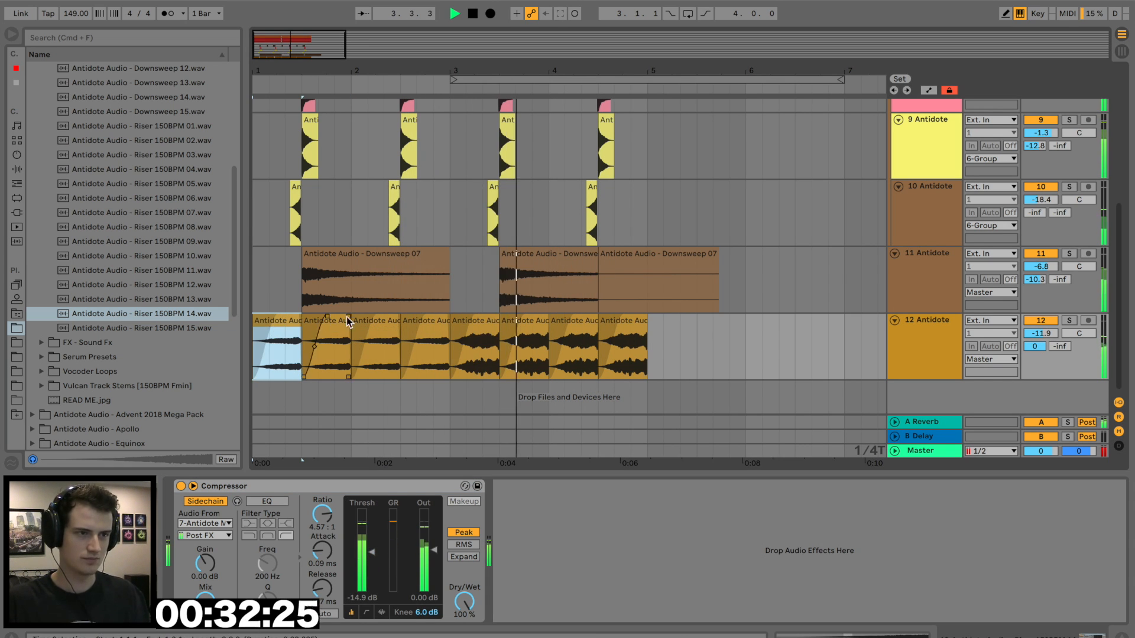
Step: Solo the 6 Group drums, play them briefly, and insert a new audio track below the kick track
scroll(350, 315, "up", 6)
left_click(920, 198)
key("space")
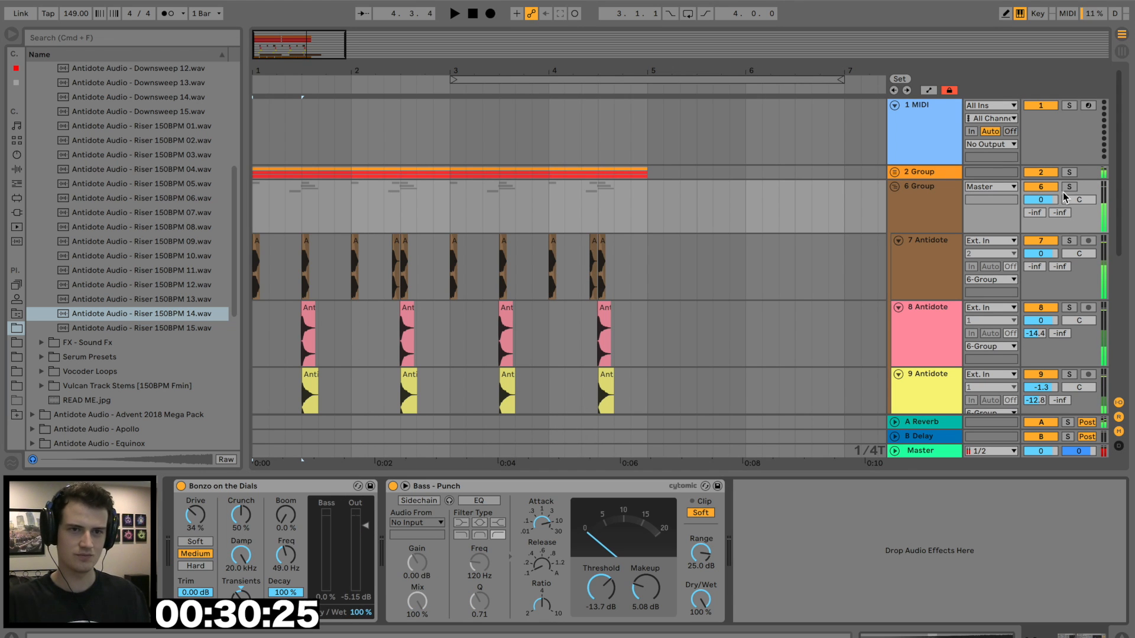
left_click(1070, 187)
key("space")
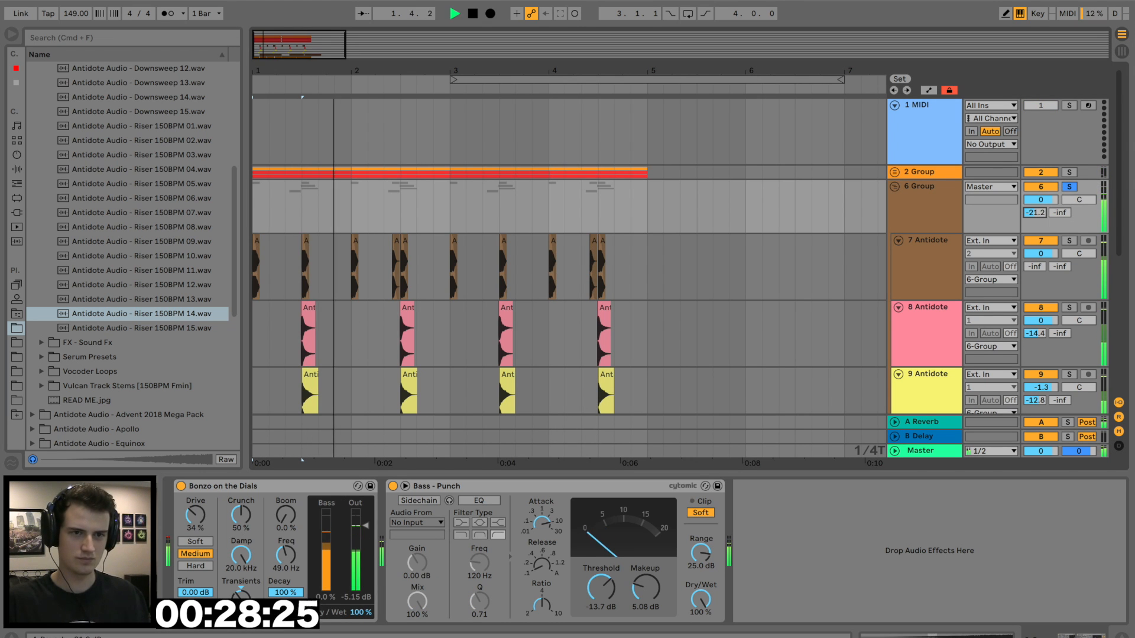
left_click(888, 254)
key("super+t")
Step: Browse the Medallion and Matrix [Full Pack] sample packs and audition Glitch One Shot 04 and 05
scroll(130, 268, "up", 8)
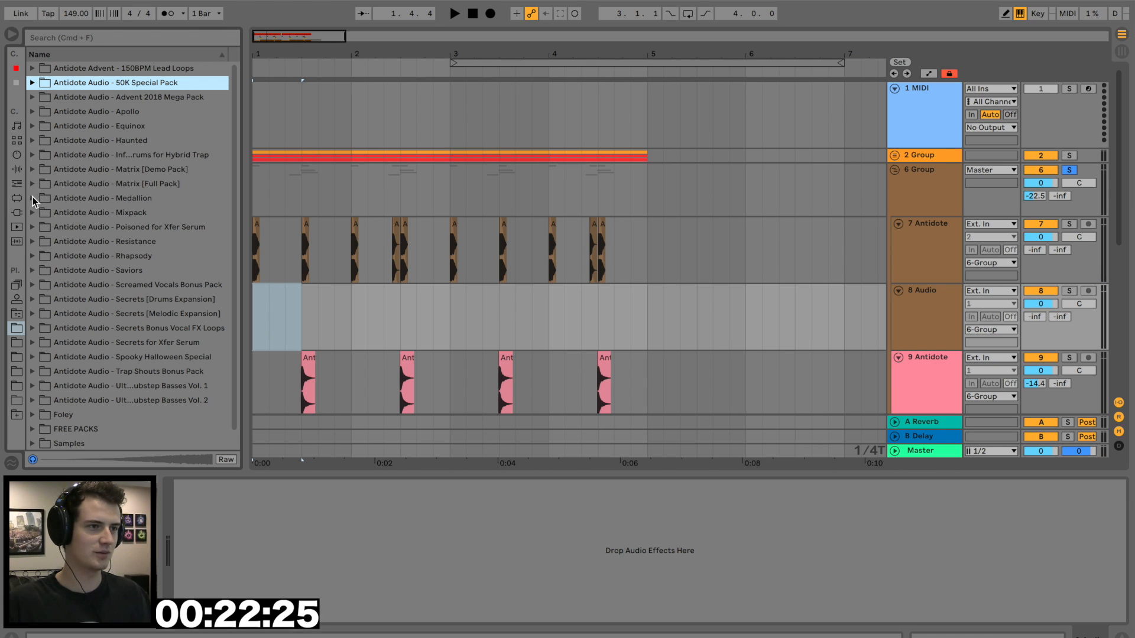
left_click(33, 198)
left_click(39, 272)
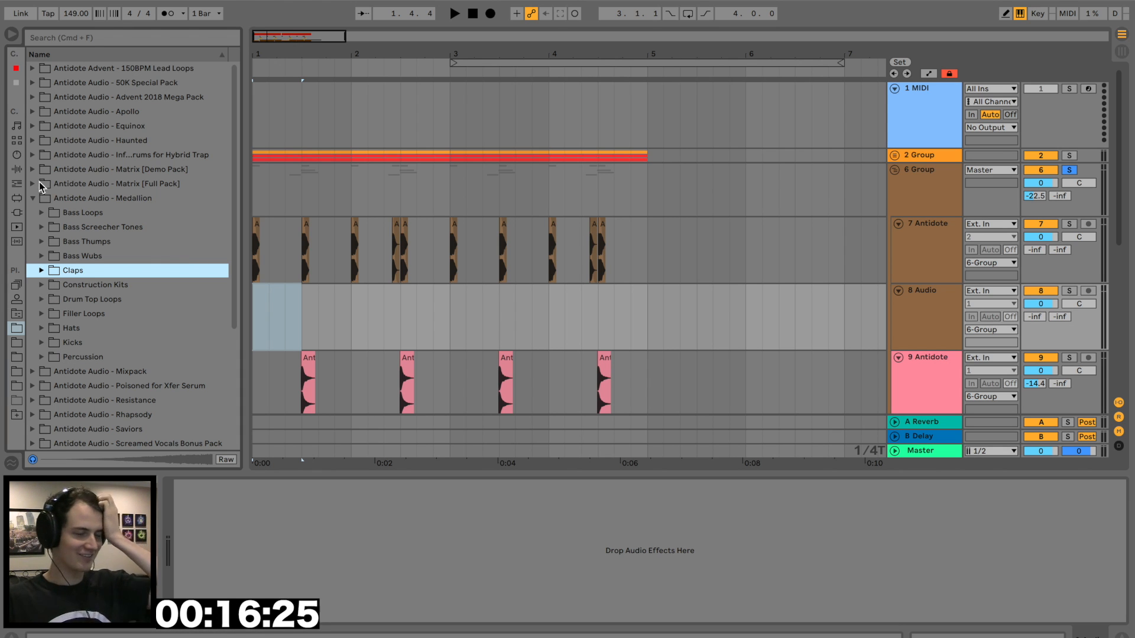
scroll(77, 361, "down", 5)
scroll(77, 360, "up", 5)
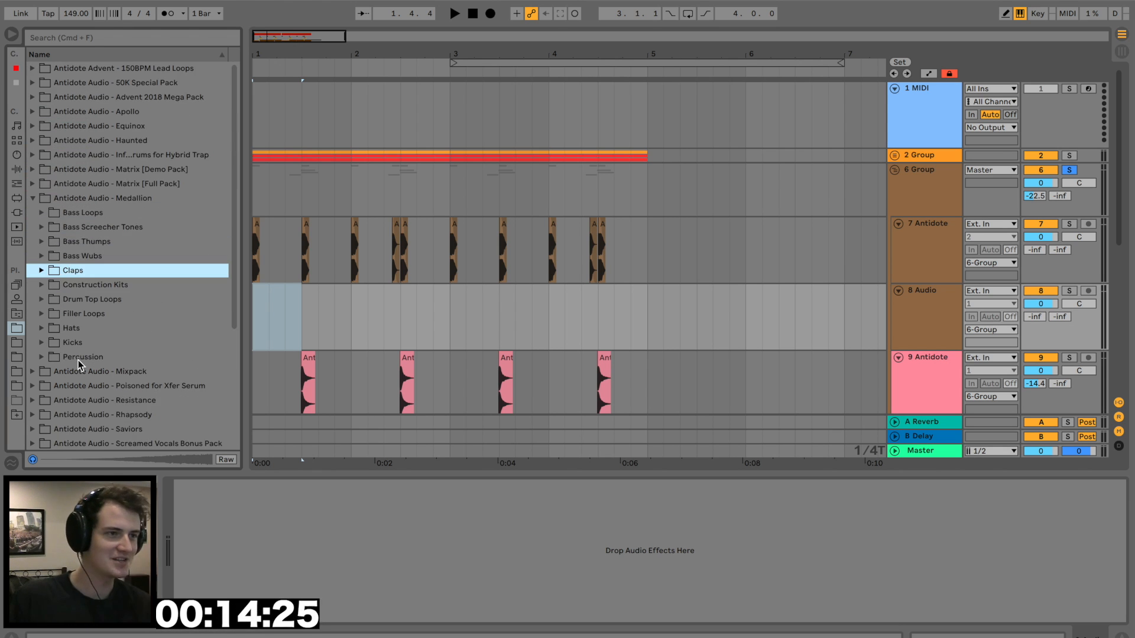
left_click(33, 184)
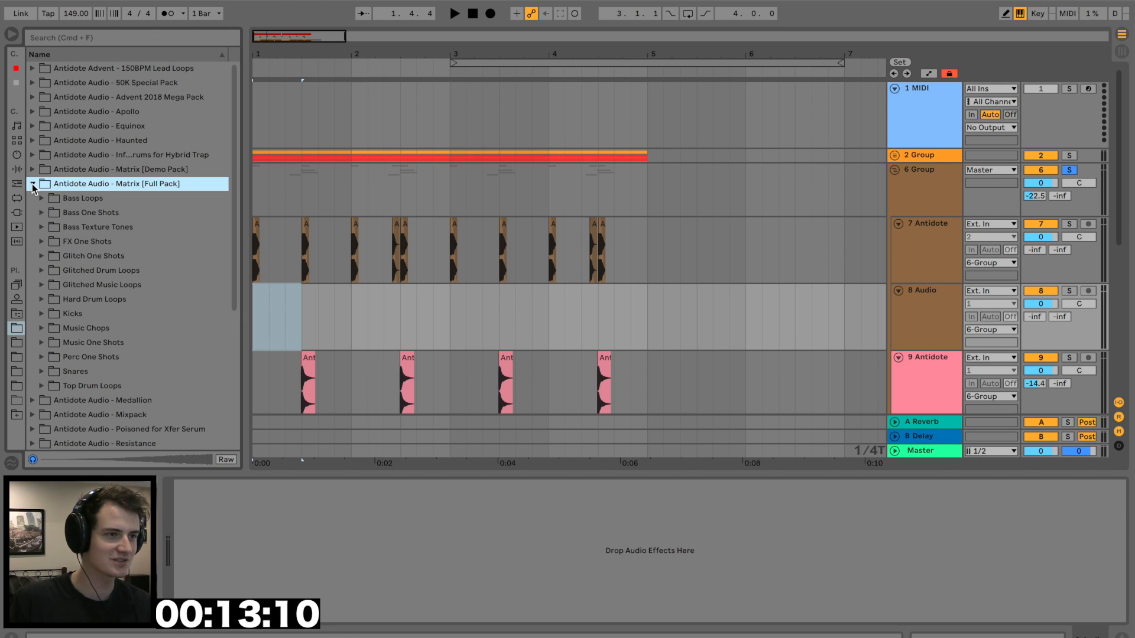
left_click(42, 256)
left_click(96, 314)
left_click(118, 329)
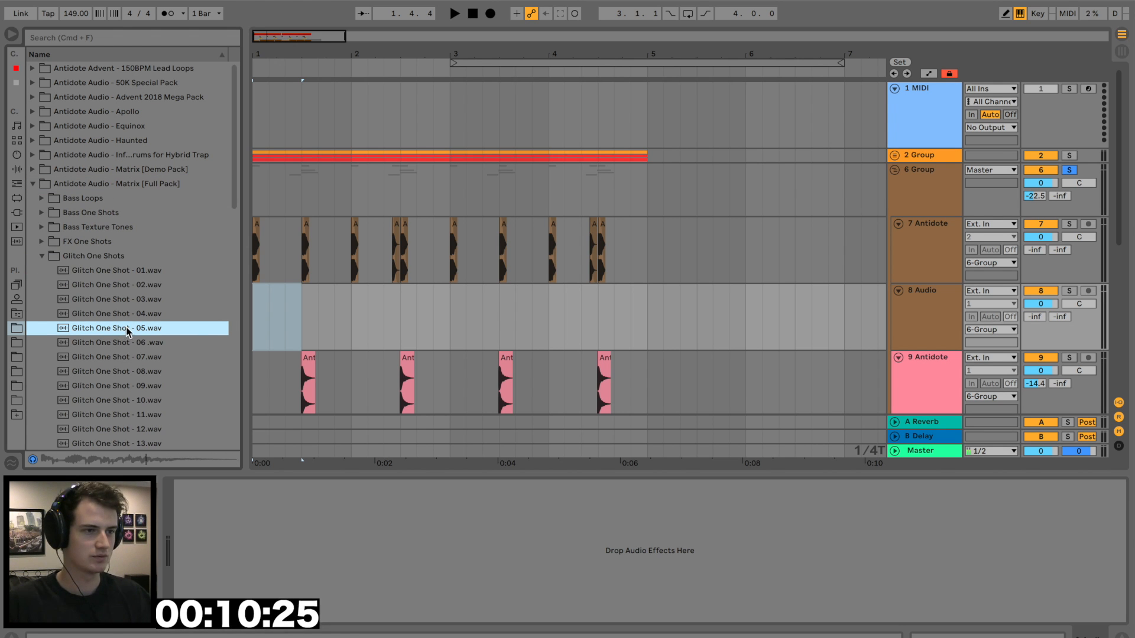
Step: Place Glitch One Shot - 05 on the new audio track at 1.1.3 and trim it to end just before beat 1.2
left_click_drag(128, 331, 281, 339)
left_click_drag(260, 52, 263, 130)
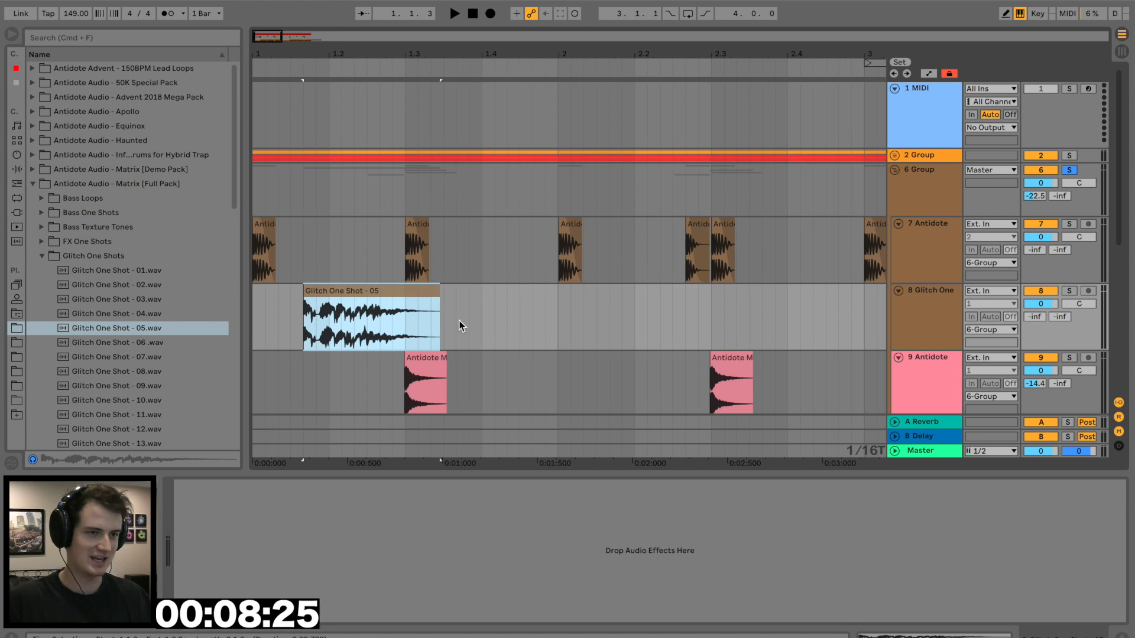
left_click_drag(437, 293, 325, 296)
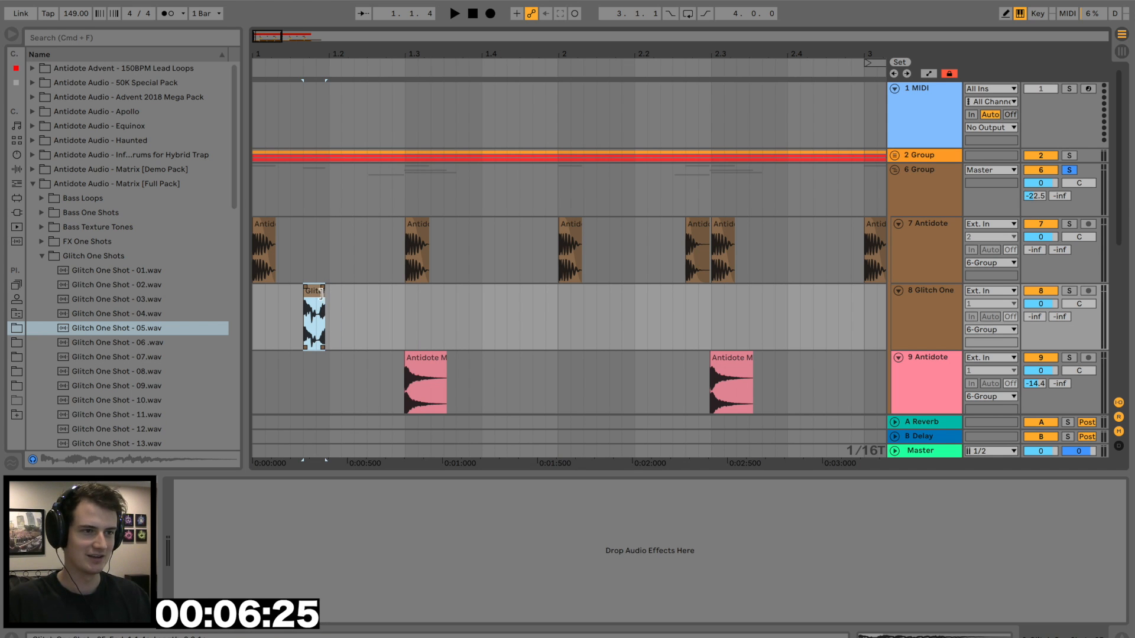
Step: Copy the trimmed glitch clip to the matching off-beats after 1.3 and 1.4
left_click(307, 296)
key("super+c")
left_click(459, 305)
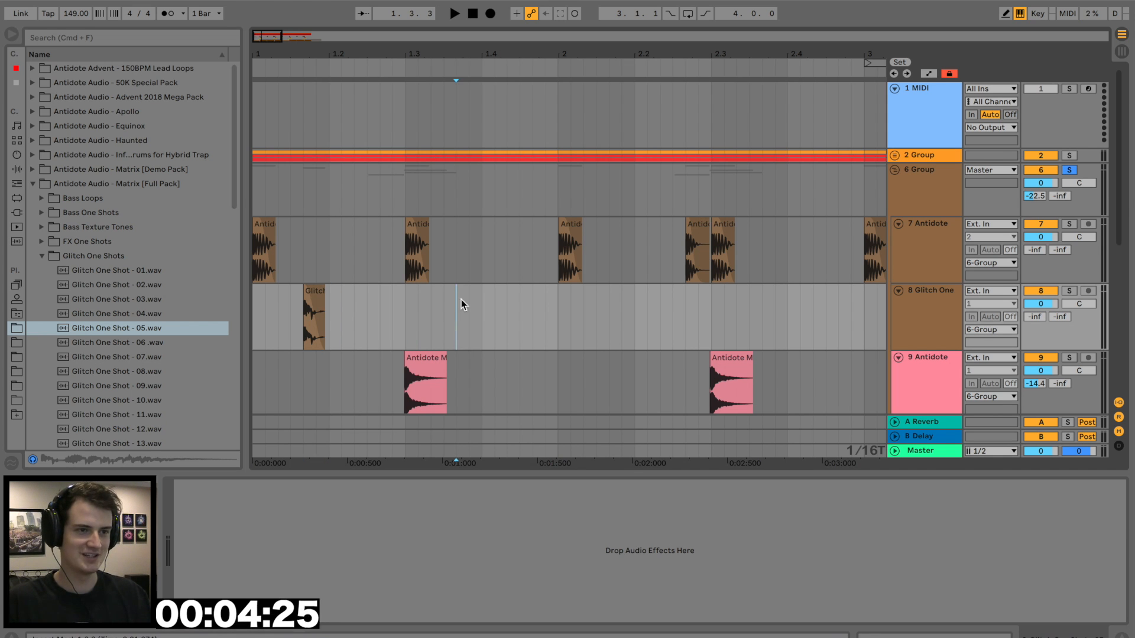
key("super+v")
left_click(534, 310)
key("super+v")
left_click(610, 314)
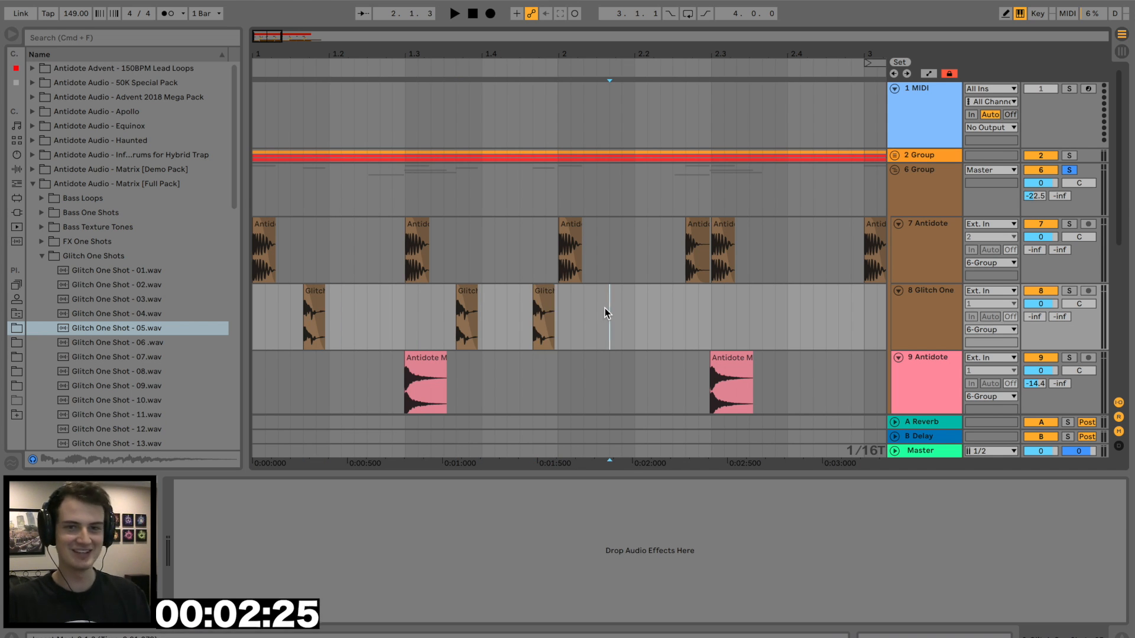
Step: Lower the glitch track's volume to -11.5 dB during playback and select its first two bars
left_click(261, 304)
key("space")
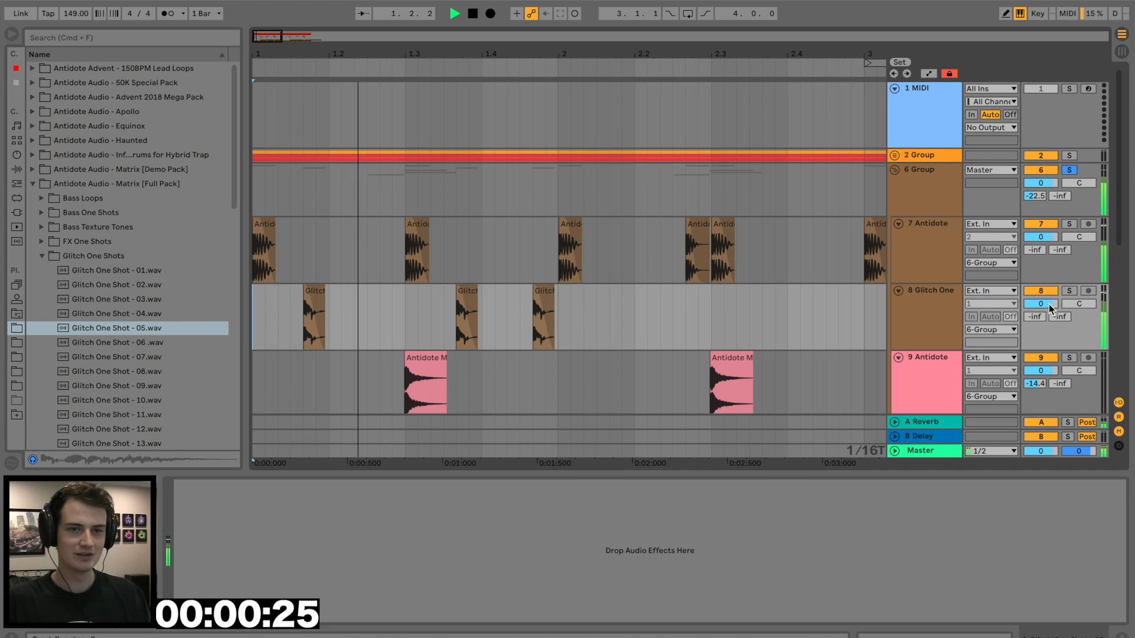
key("space")
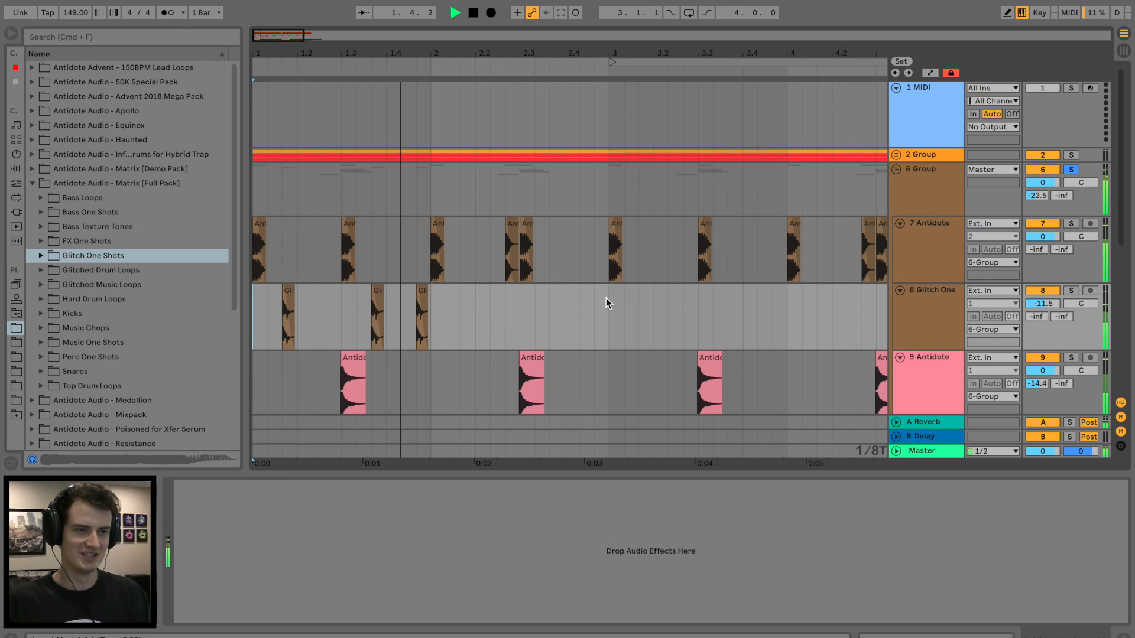
left_click_drag(613, 308, 254, 308)
Step: Duplicate the four-bar arrangement across the tracks so the drop runs through bar 8
left_click_drag(367, 62, 519, 94)
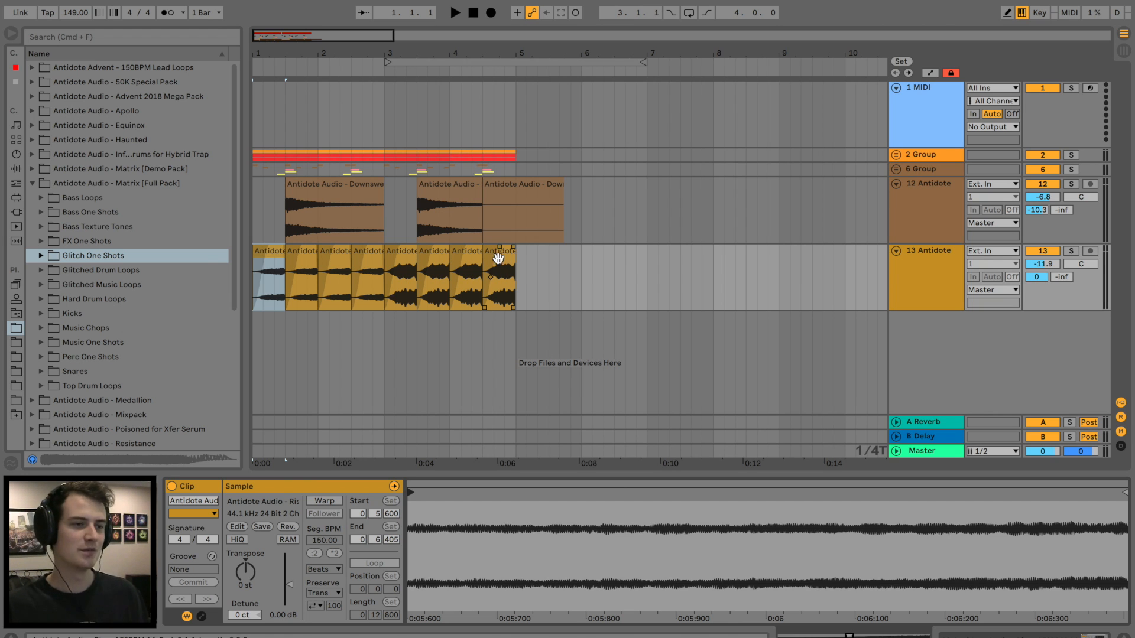
left_click(360, 253)
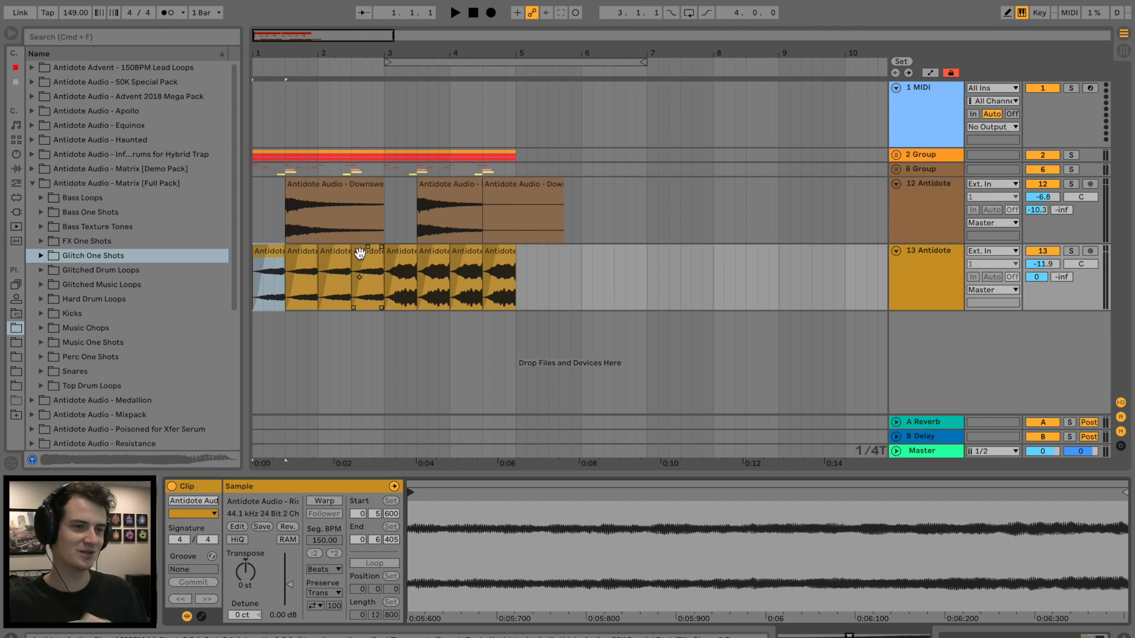
left_click(254, 161)
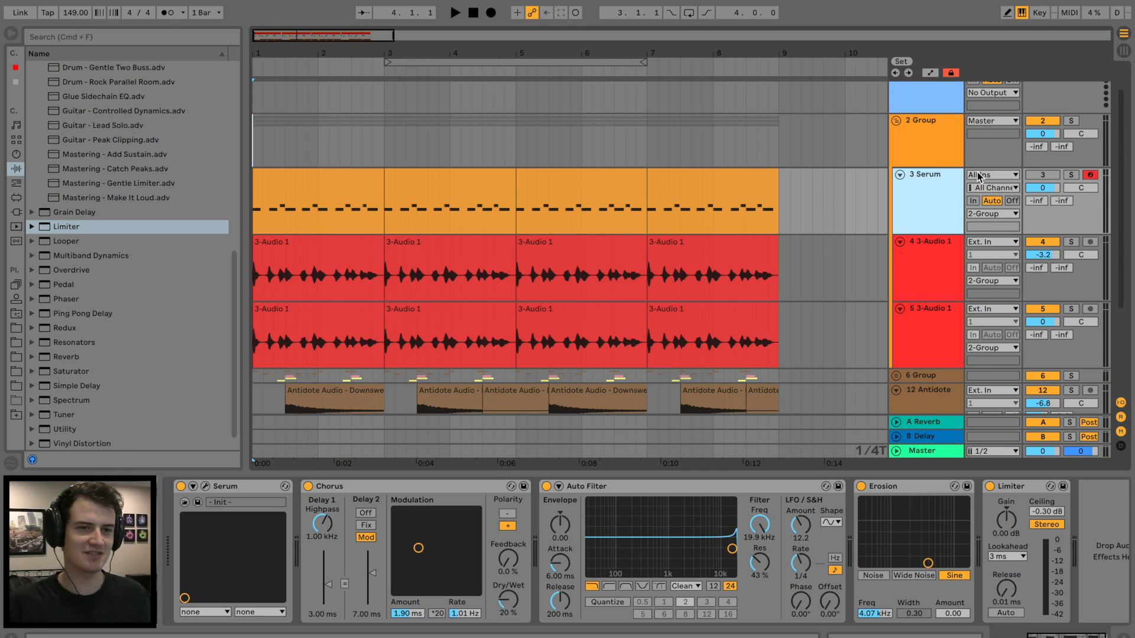
Step: Inspect the device chains of the two vocal audio tracks, then solo the 2 Group and play it from bar 3
left_click(342, 307)
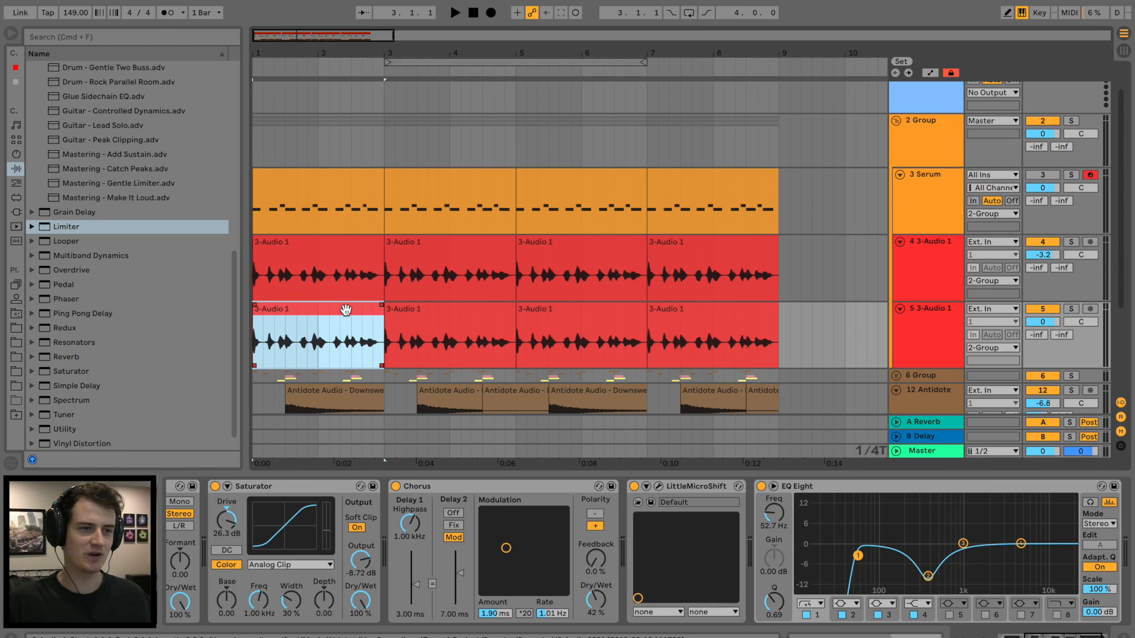
left_click(925, 269)
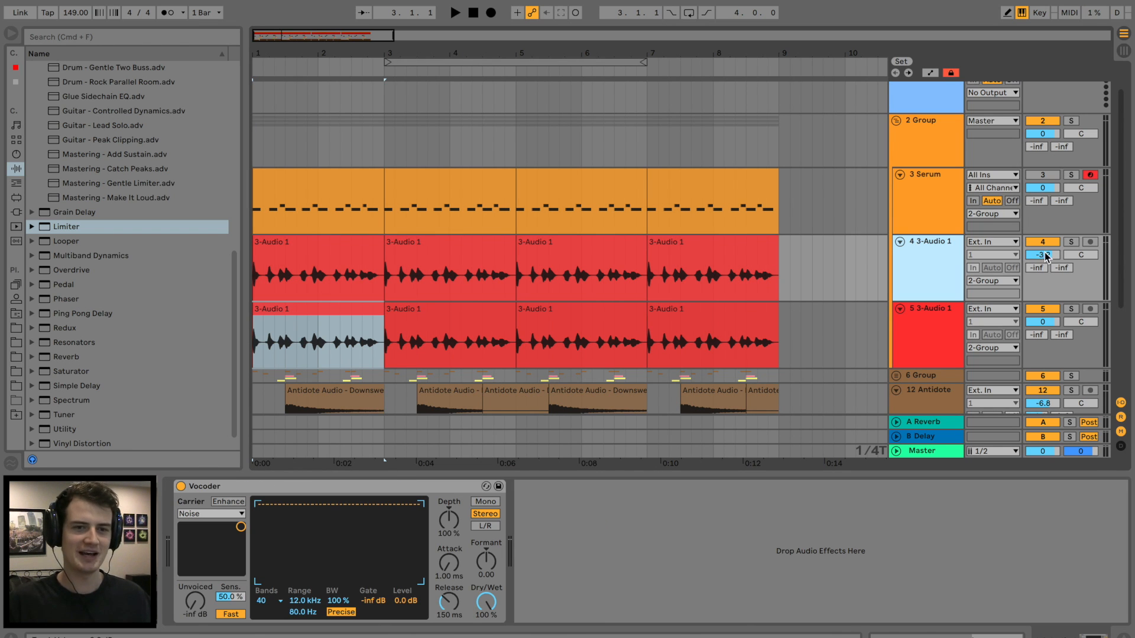
left_click(1071, 120)
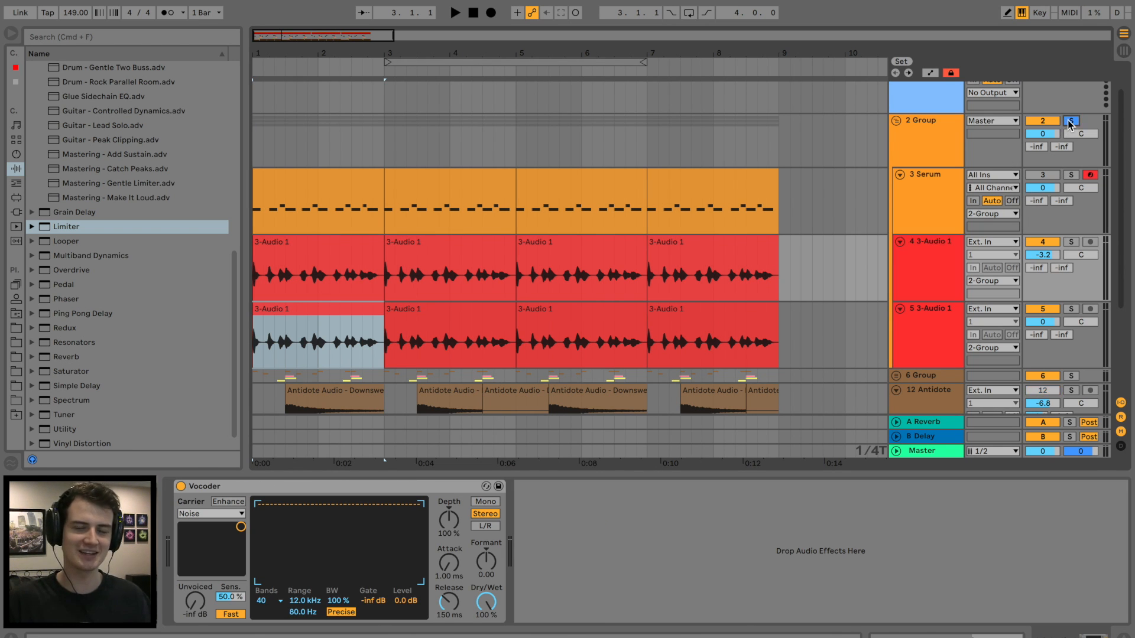
key("space")
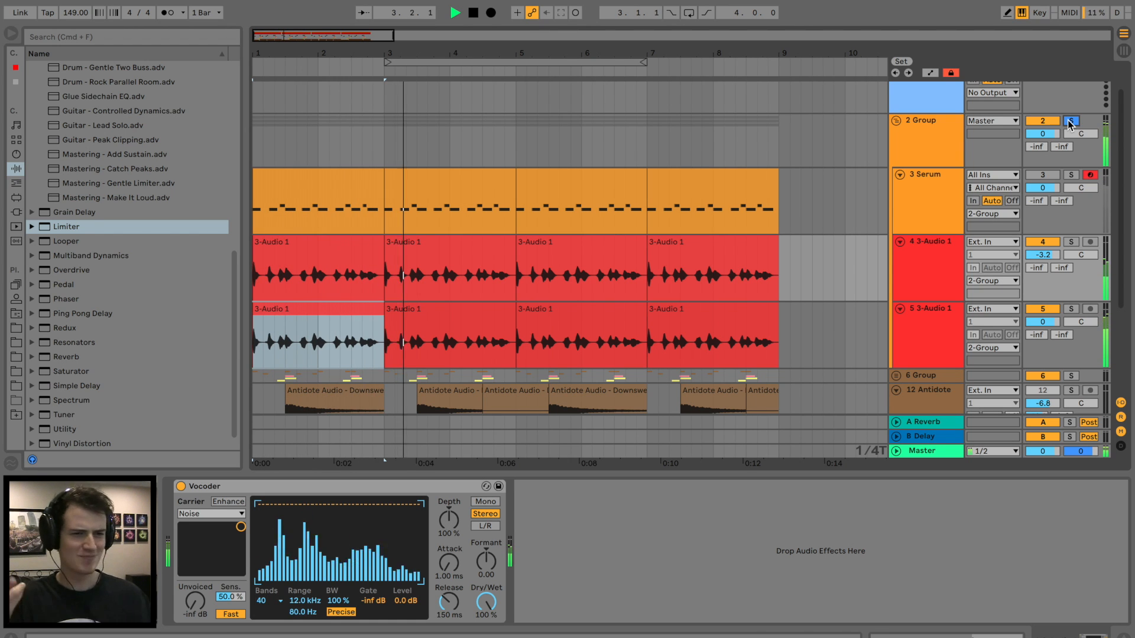
key("space")
Step: Insert a MIDI track below the Serum track and load the Analog instrument on it
left_click(938, 184)
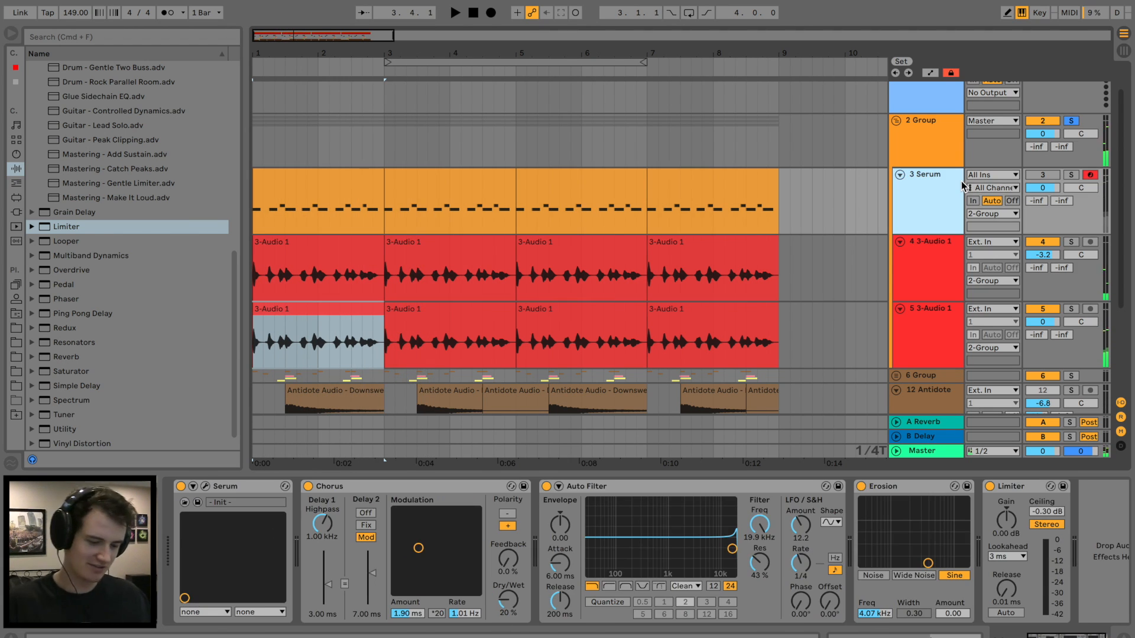
key("super+shift+t")
left_click(16, 154)
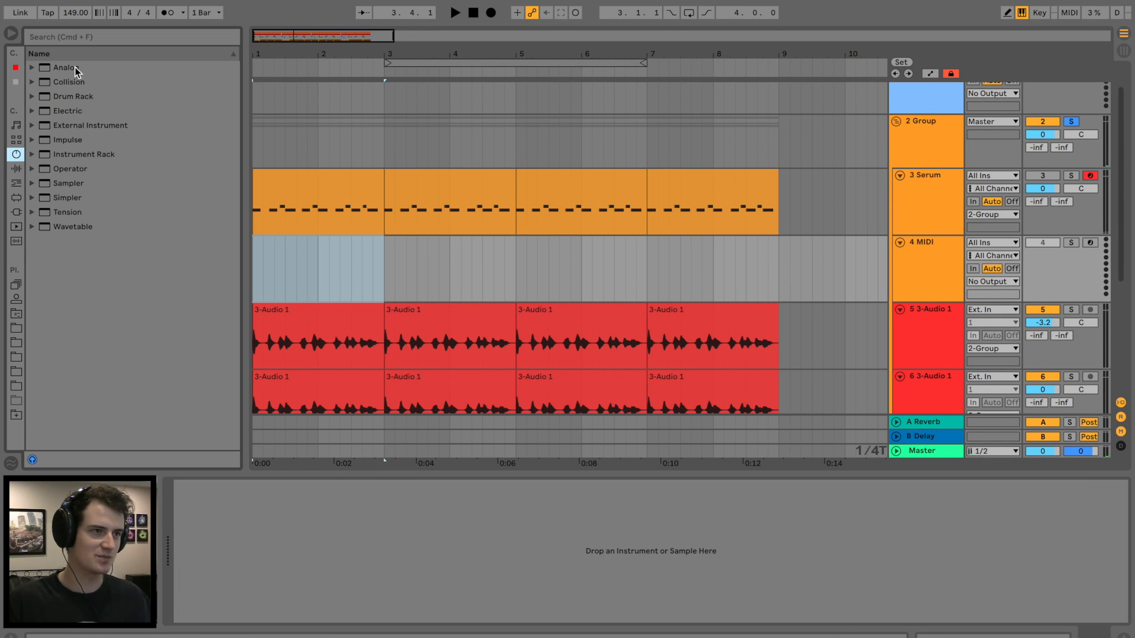
left_click_drag(66, 68, 329, 272)
Step: Copy all four MIDI clips in bars 1 to 8 from the Serum track onto the Analog track
left_click(364, 183)
left_click(638, 181, "shift")
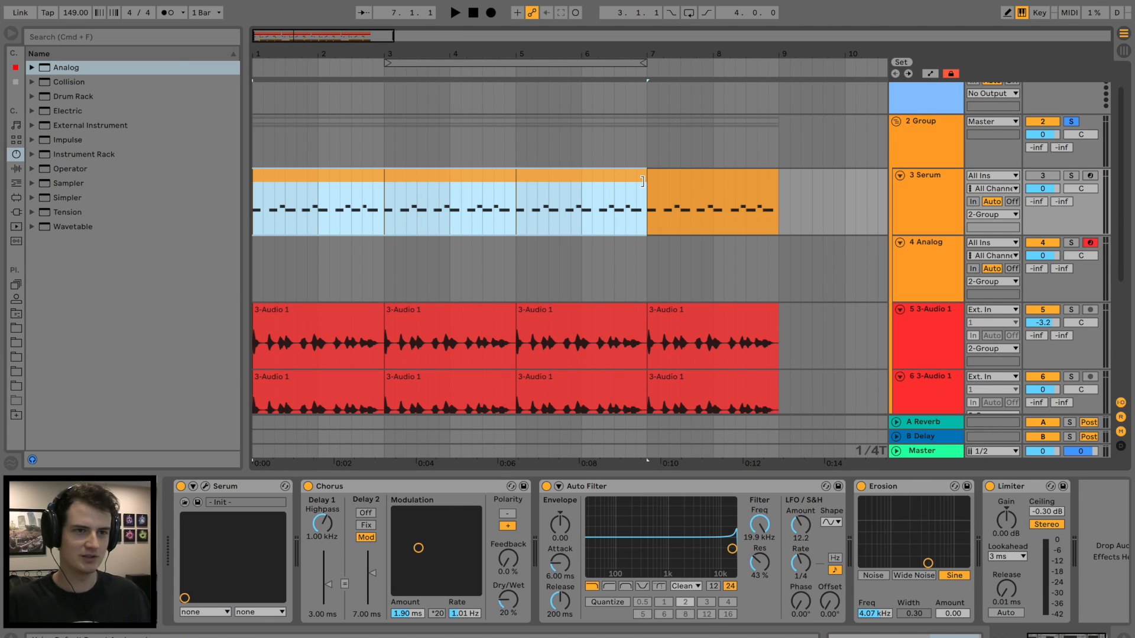
left_click(704, 179, "shift")
right_click(721, 180)
left_click(675, 231)
left_click(659, 197)
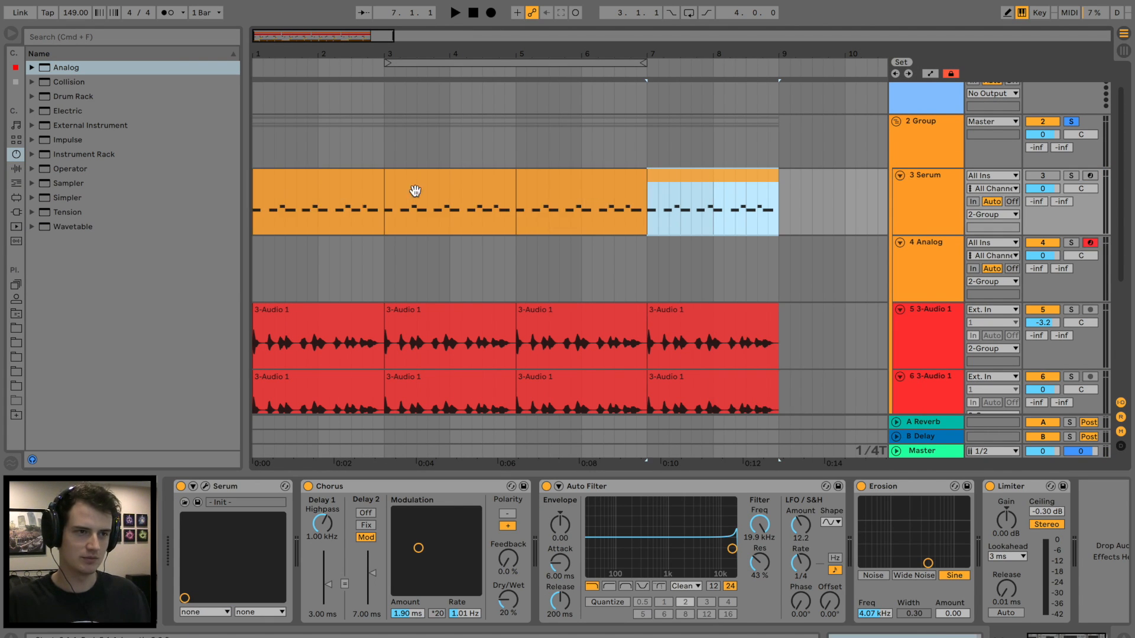
left_click(296, 183, "shift")
left_click_drag(294, 183, 297, 264)
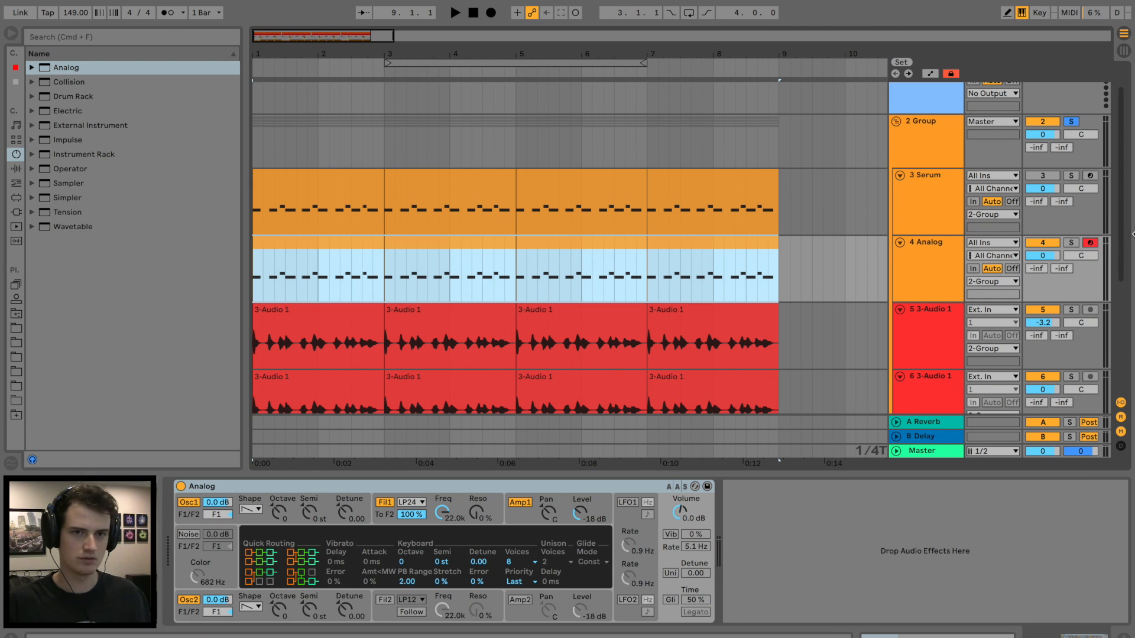
Step: Solo the Analog track, set oscillator 1 to a sine wave one octave down, and disable oscillator 2
left_click(1071, 242)
key("space")
left_click(256, 510)
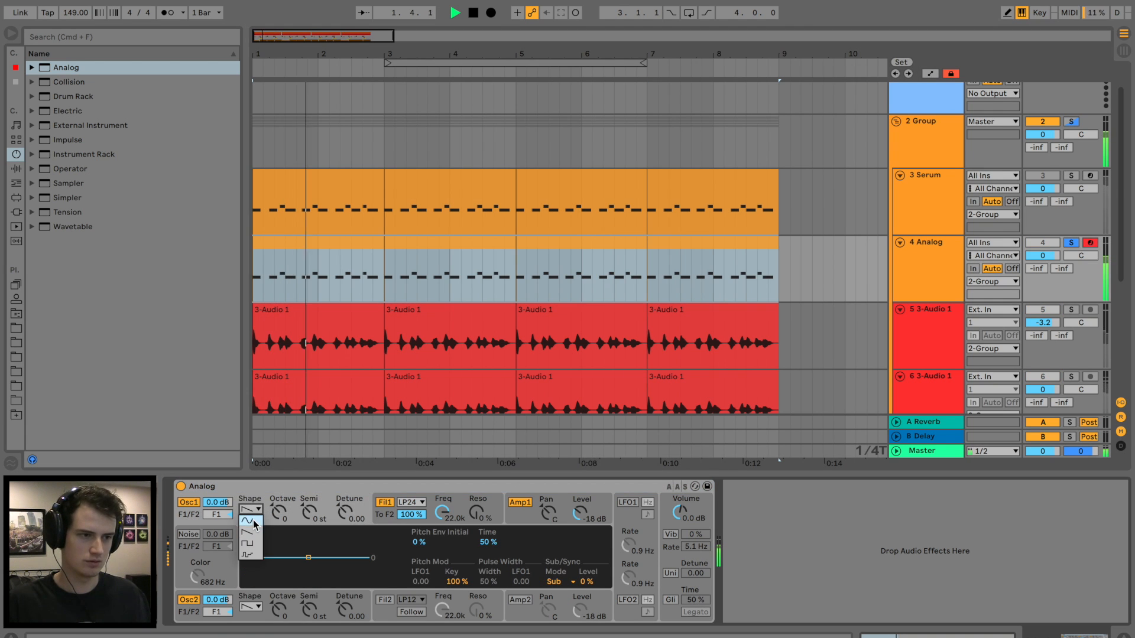
left_click(252, 522)
left_click(280, 514)
left_click_drag(279, 515, 279, 529)
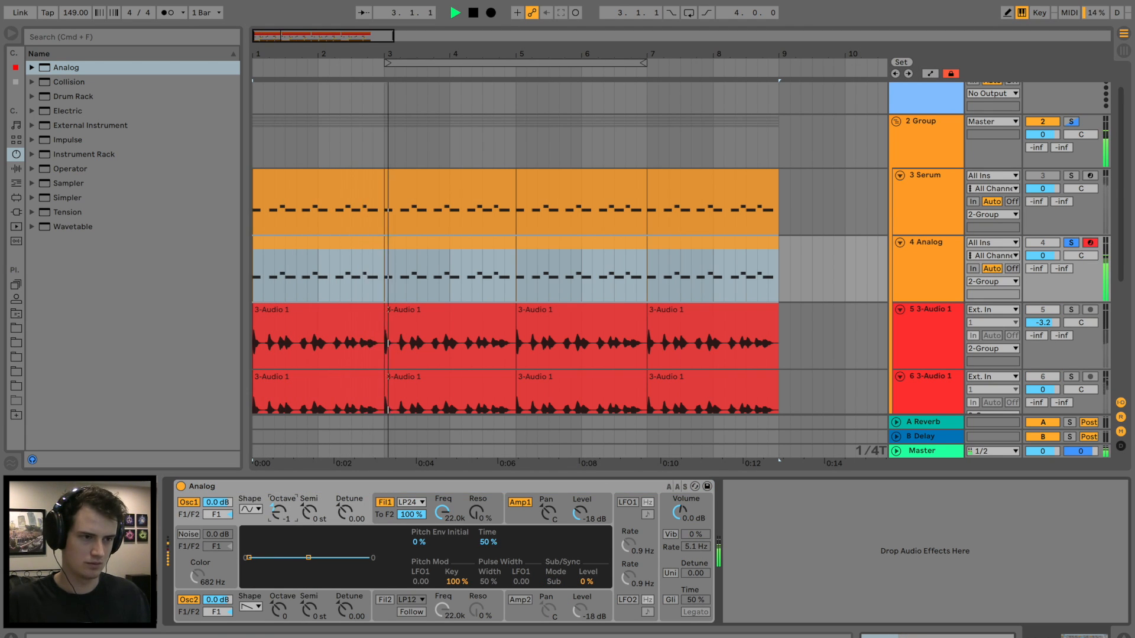
left_click(189, 599)
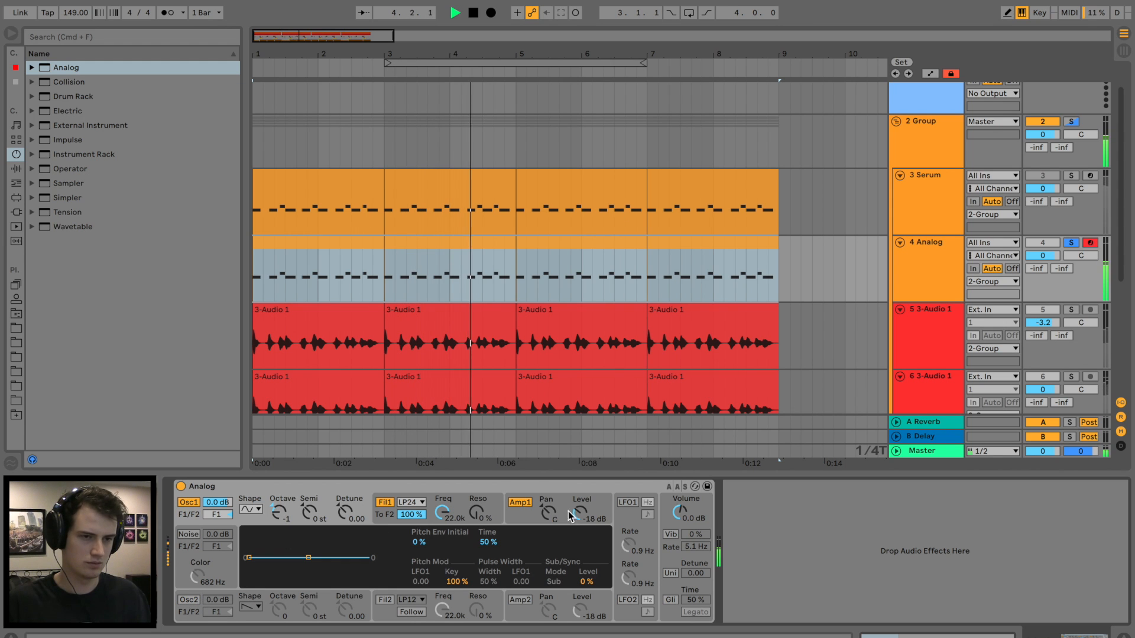
Step: Set the Analog amp envelope to 1.11 s decay, full sustain of 1.00 and a 39 ms release
key("space")
left_click(527, 517)
key("space")
left_click_drag(353, 583, 340, 583)
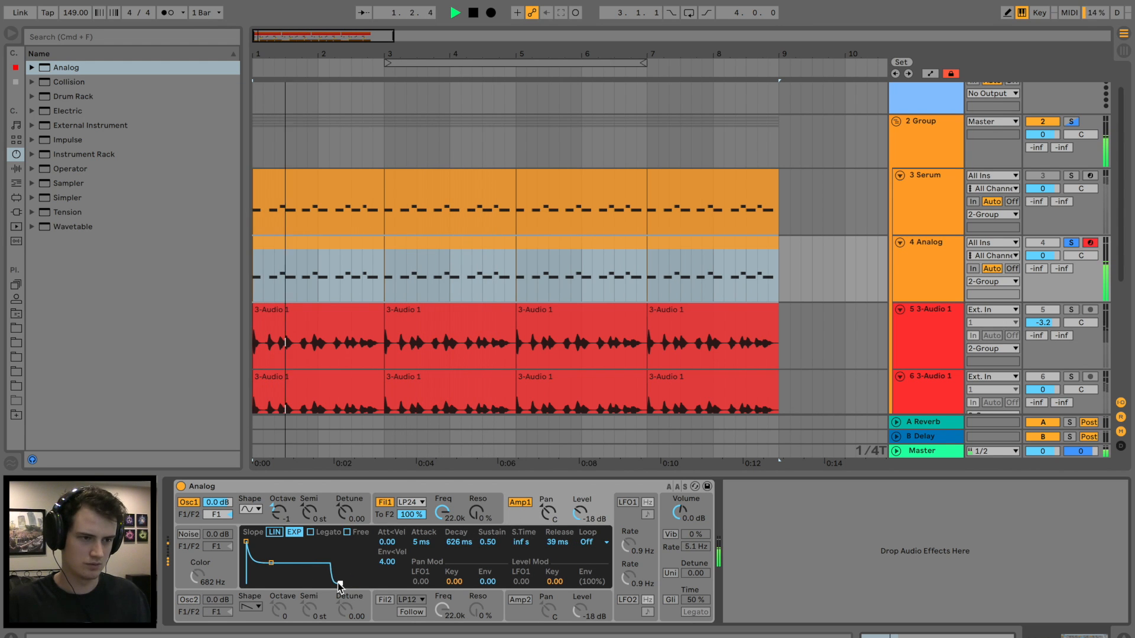
left_click_drag(272, 563, 275, 541)
Step: Unsolo the Analog track and play the whole 2 Group soloed to hear the layer in context
left_click(1071, 242)
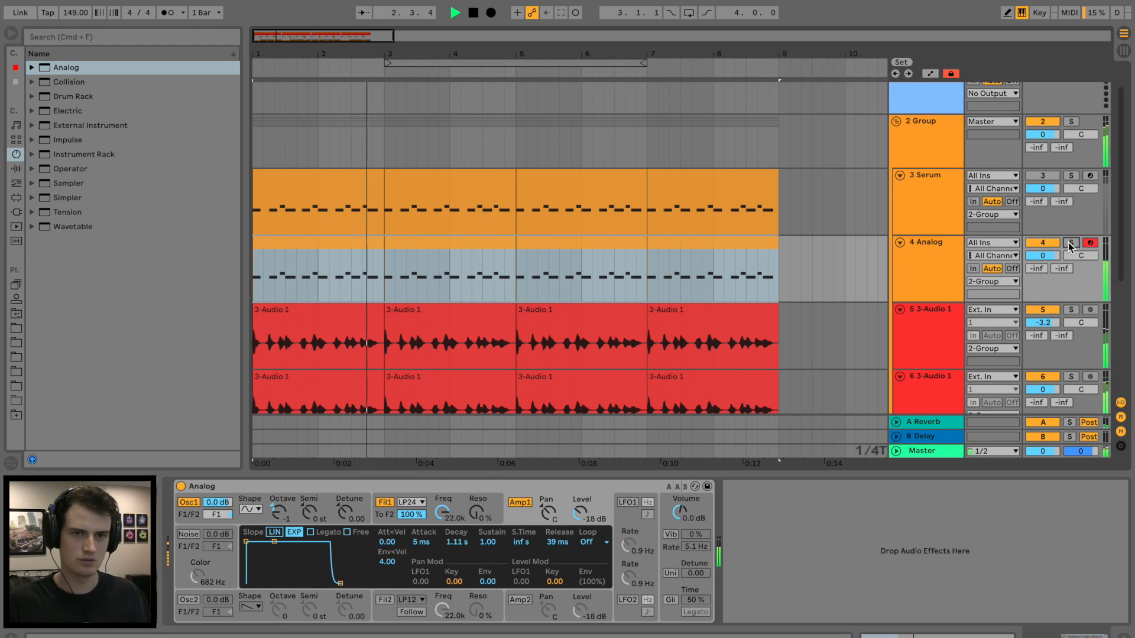
key("space")
left_click(1072, 121)
key("space")
Step: Add an Overdrive after Analog with its filter at 50.0 Hz and bandwidth 1.56, and play the group
left_click(932, 256)
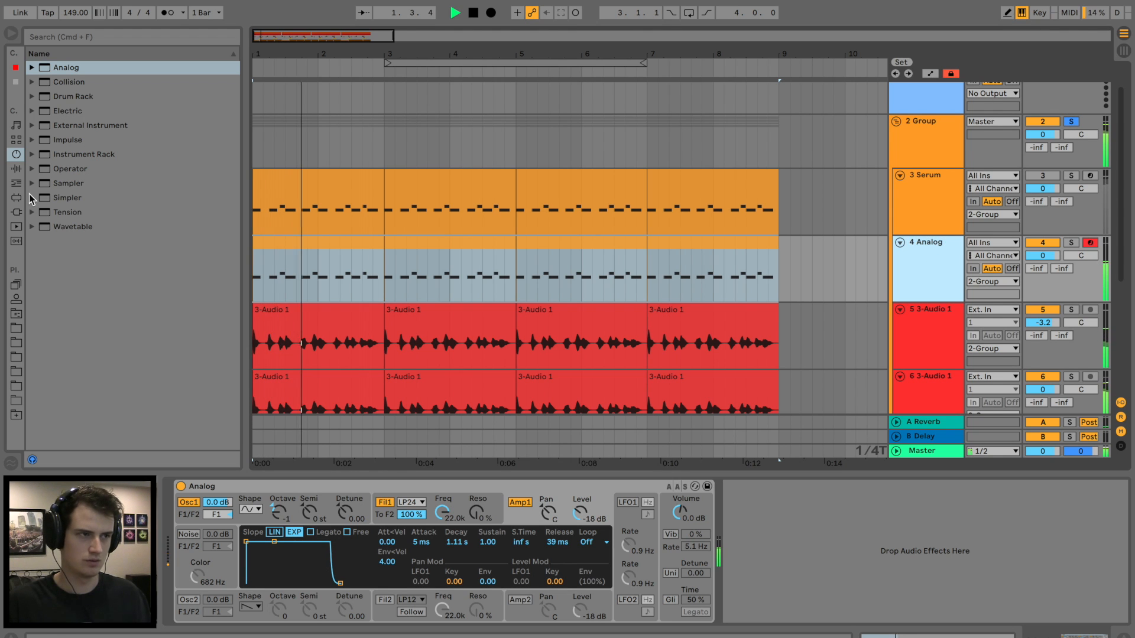
left_click(16, 169)
key("space")
key("space")
scroll(88, 328, "down", 1)
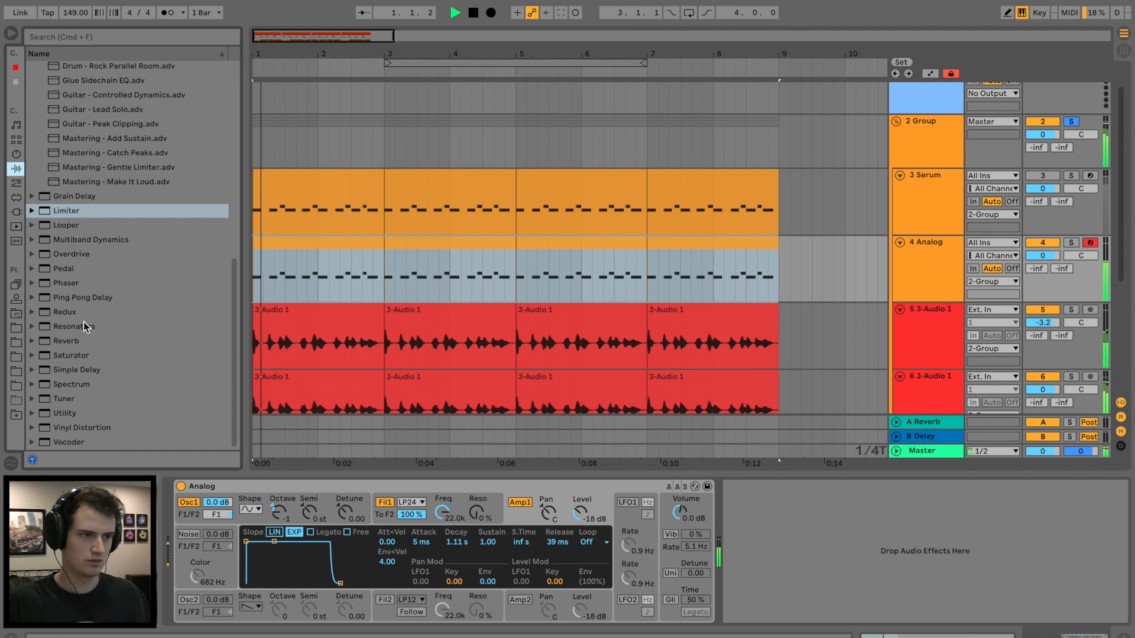
key("space")
left_click_drag(68, 256, 940, 552)
key("space")
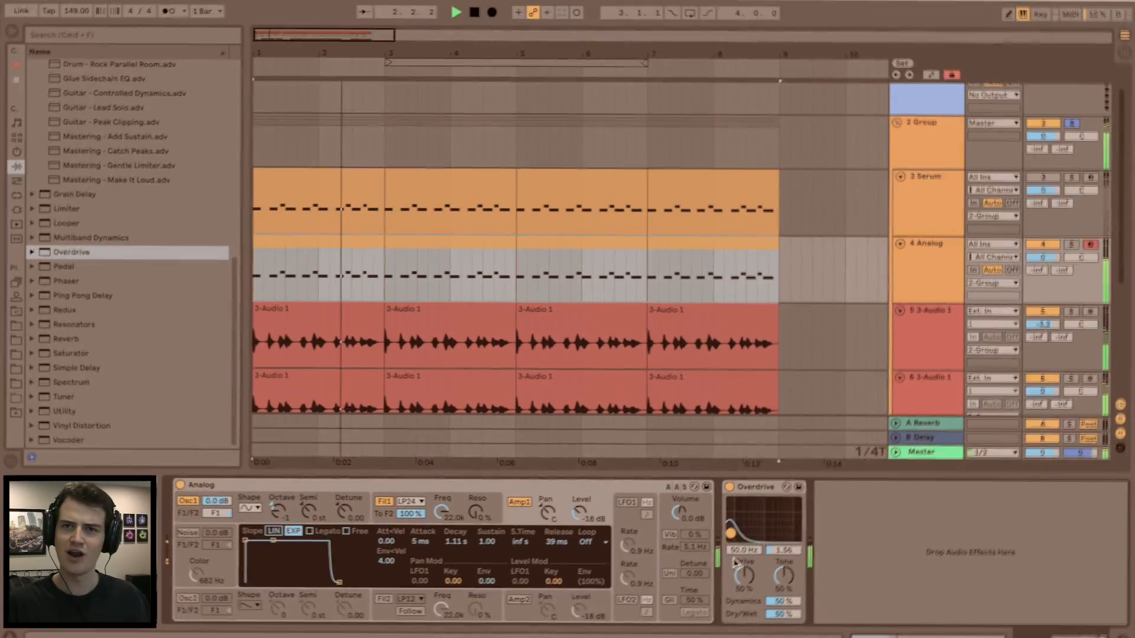
key("space")
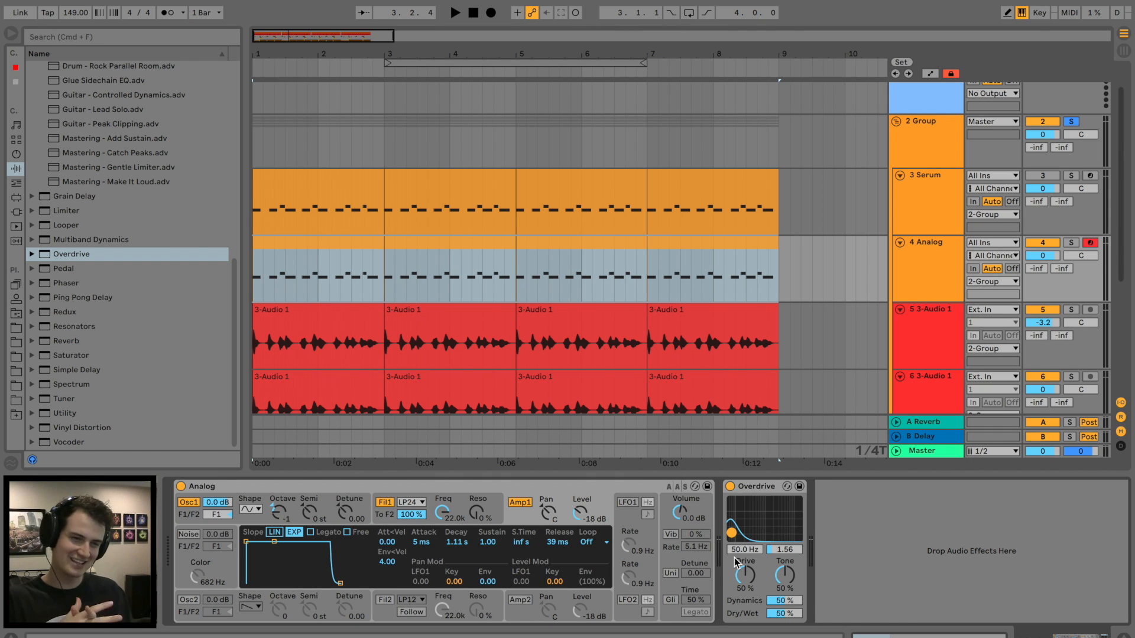
Step: Load the Bass - Punch Glue Compressor preset before the 2 Group's Compressor and raise its makeup gain to 6.35 dB
left_click(916, 153)
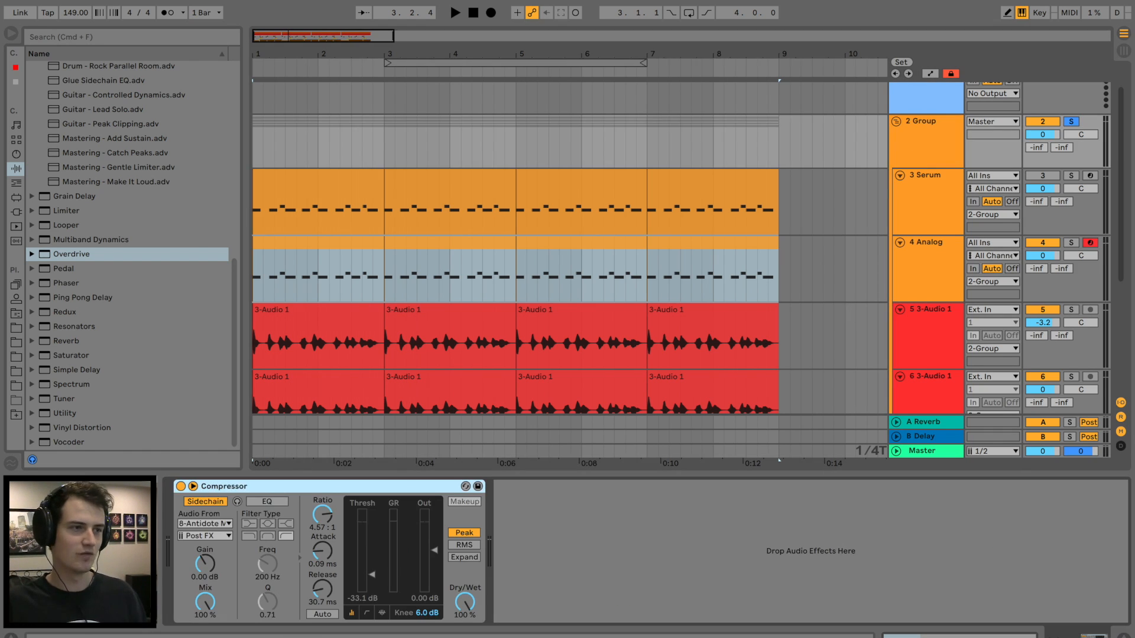
scroll(76, 229, "up", 10)
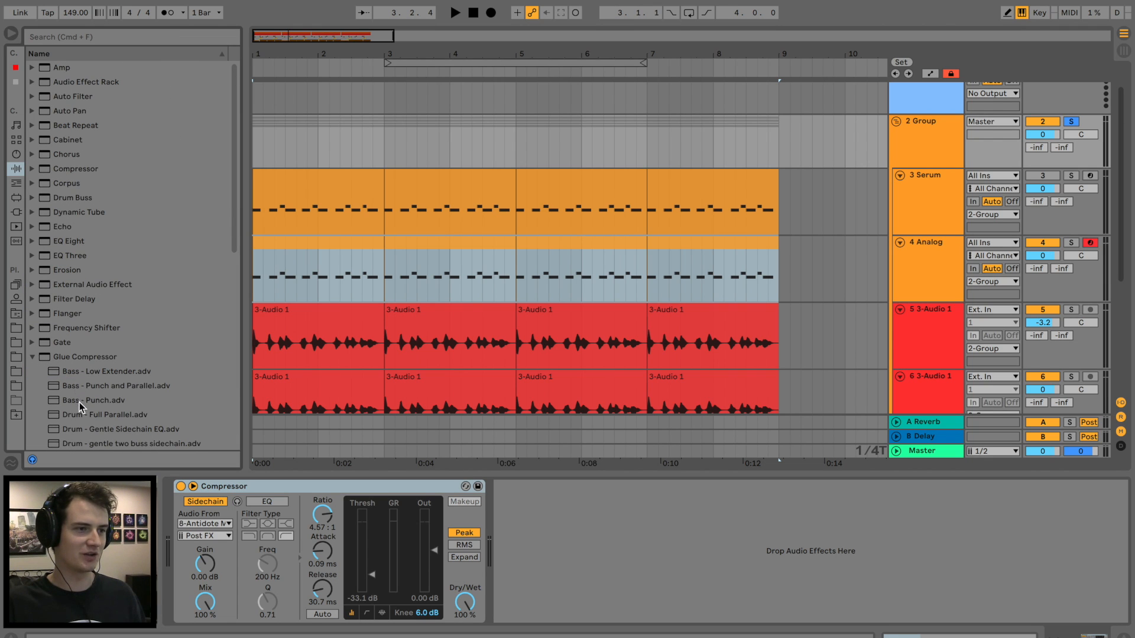
left_click_drag(79, 403, 195, 539)
key("space")
left_click(391, 590)
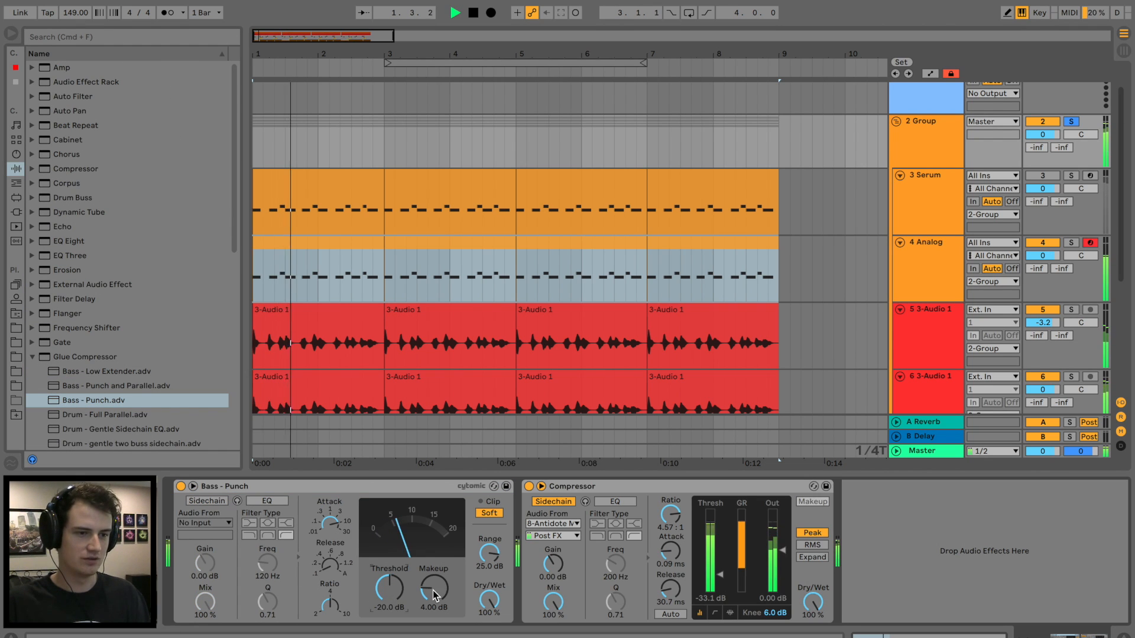
left_click_drag(433, 590, 434, 580)
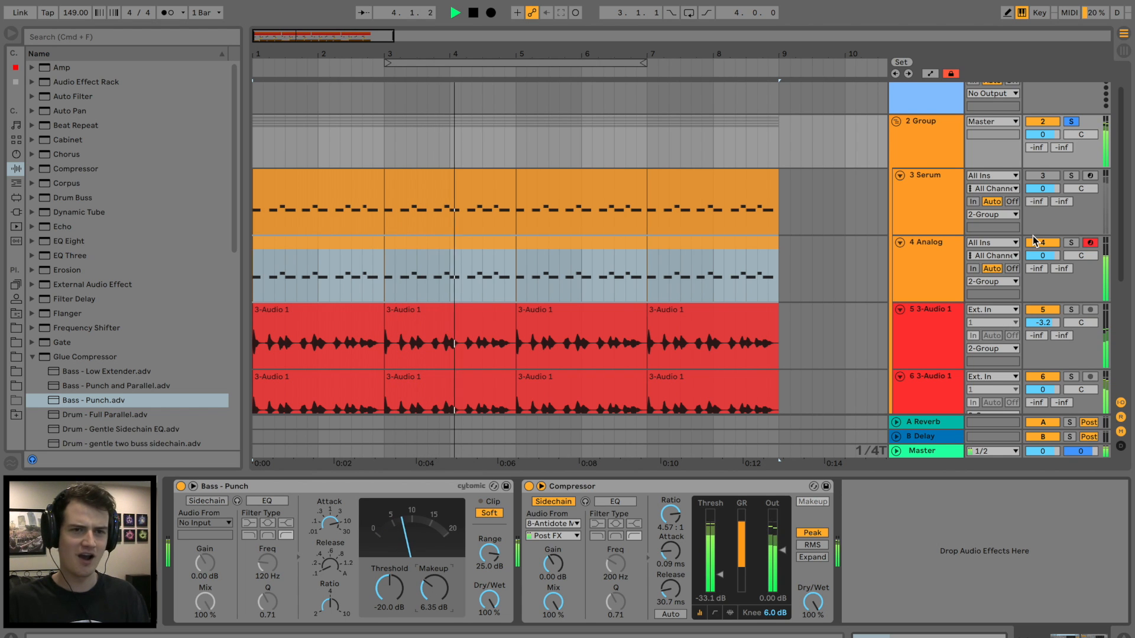
key("space")
Step: Lower the Vocoder's formant on the second vocal audio track and play the result
scroll(825, 298, "down", 5)
left_click(906, 198)
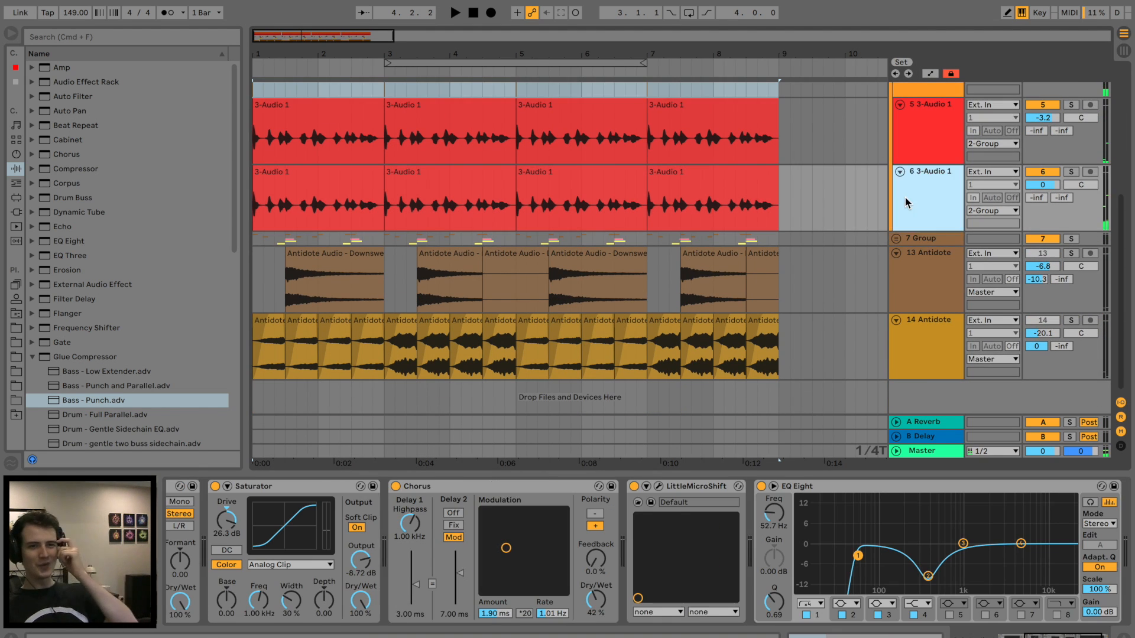
left_click(906, 197)
scroll(441, 523, "left", 5)
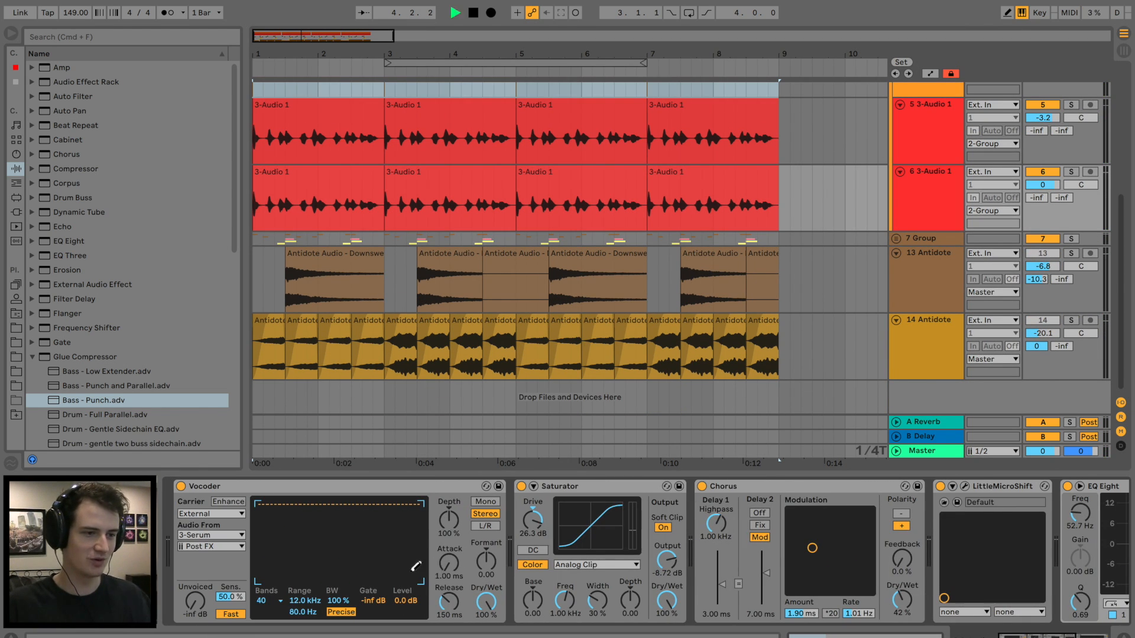
key("space")
left_click_drag(486, 561, 490, 594)
key("space")
key("space")
key("space")
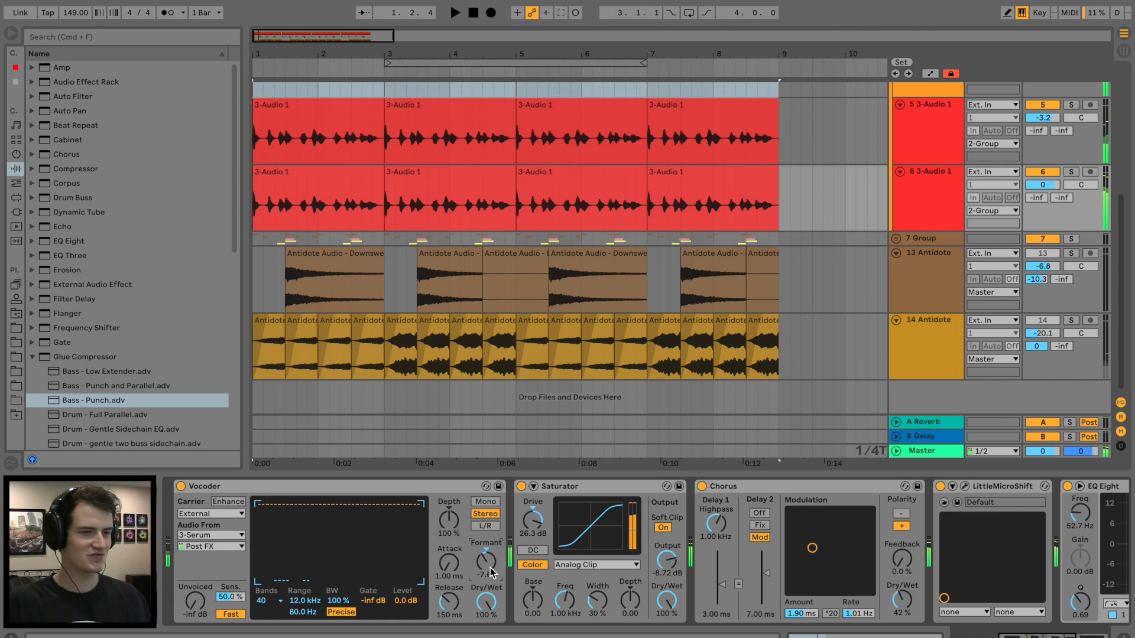
key("space")
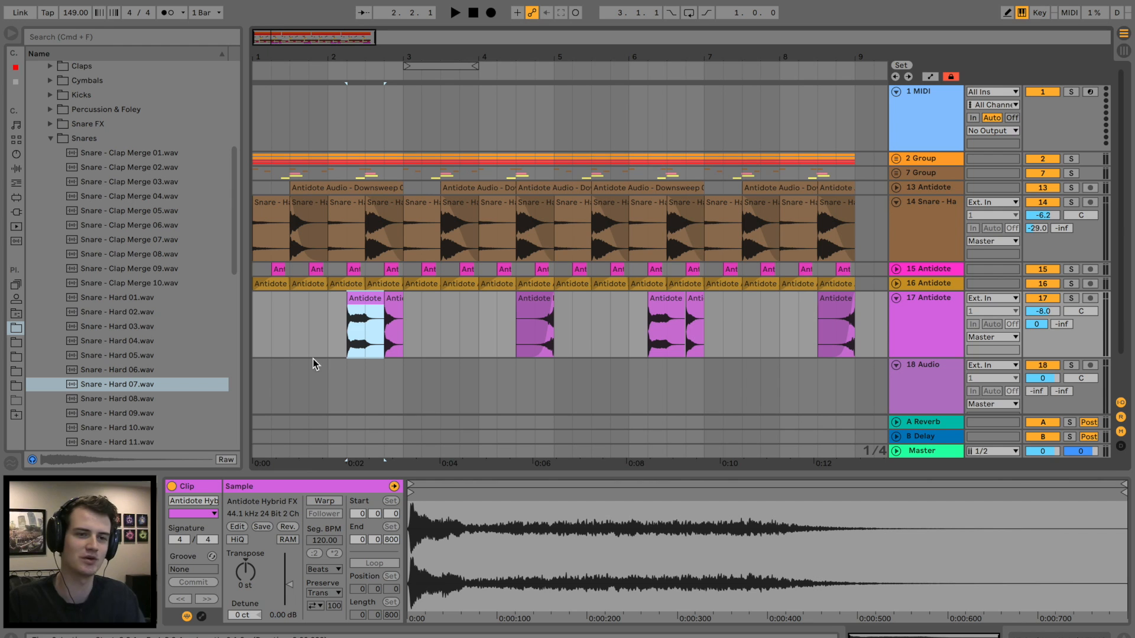
Step: Listen to the 17 Antidote glitch track soloed, and to the 15 Antidote track soloed from bar 1
left_click(1071, 298)
key("space")
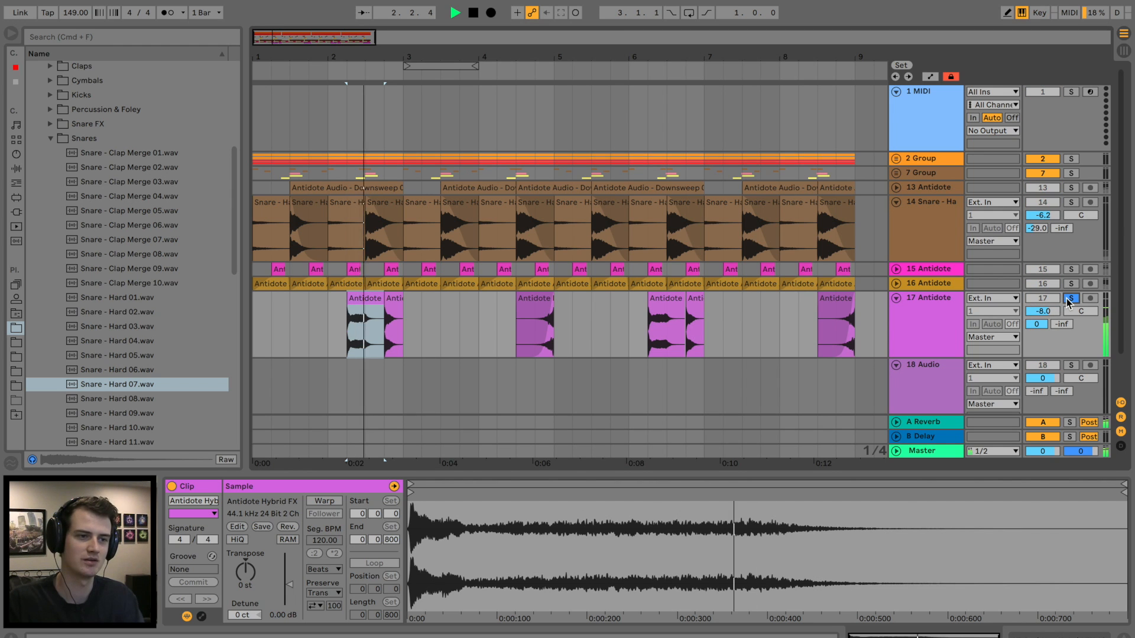
key("space")
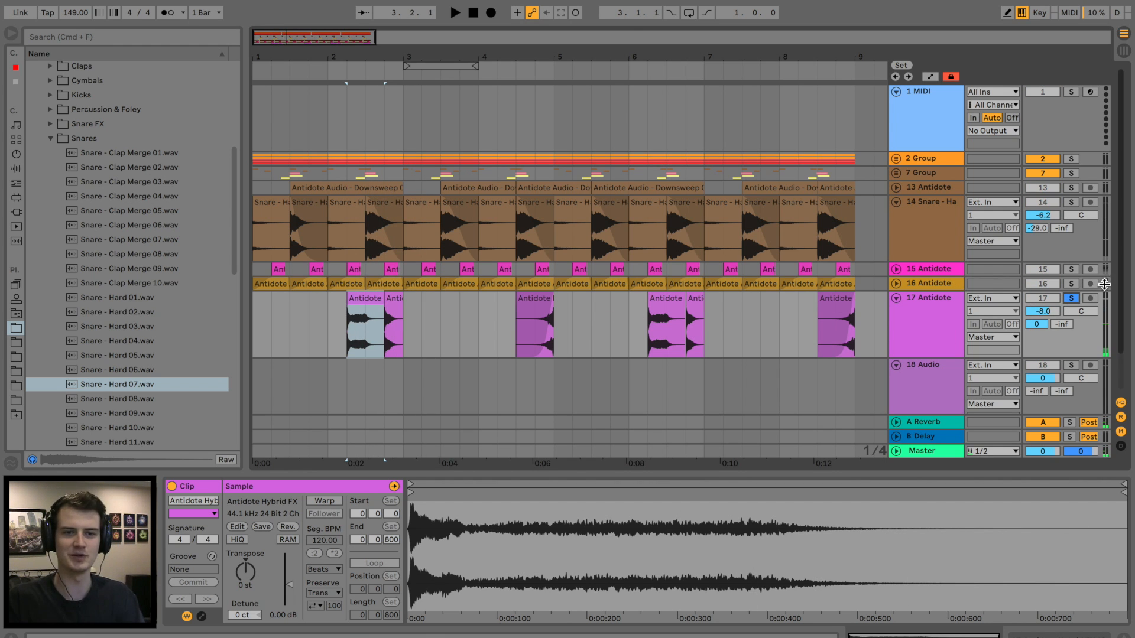
left_click(1071, 269)
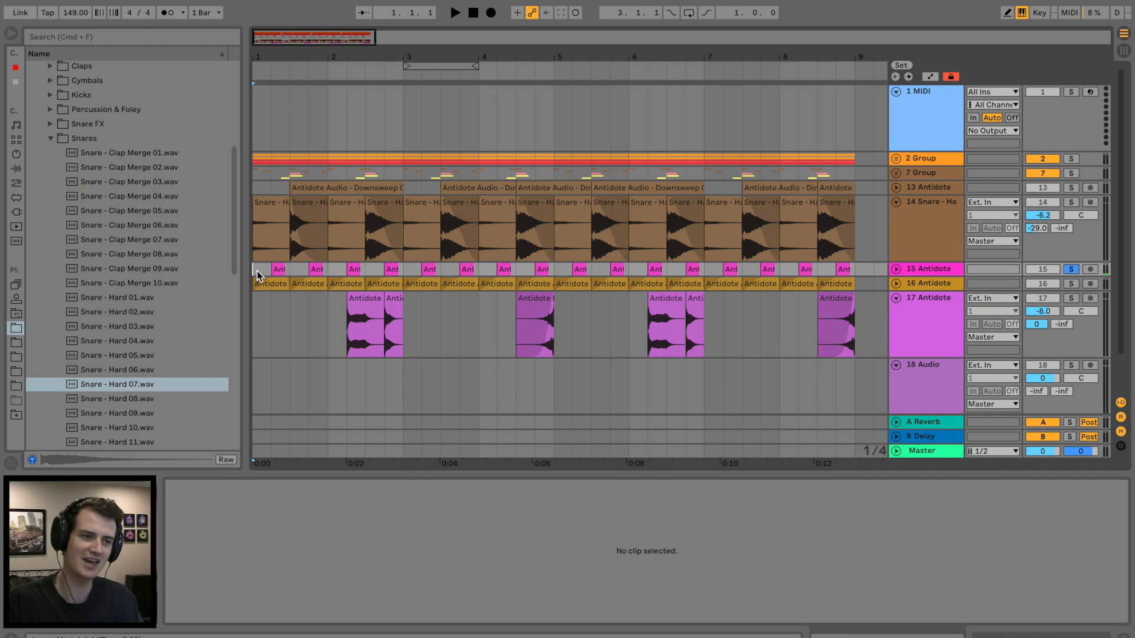
left_click(258, 273)
key("space")
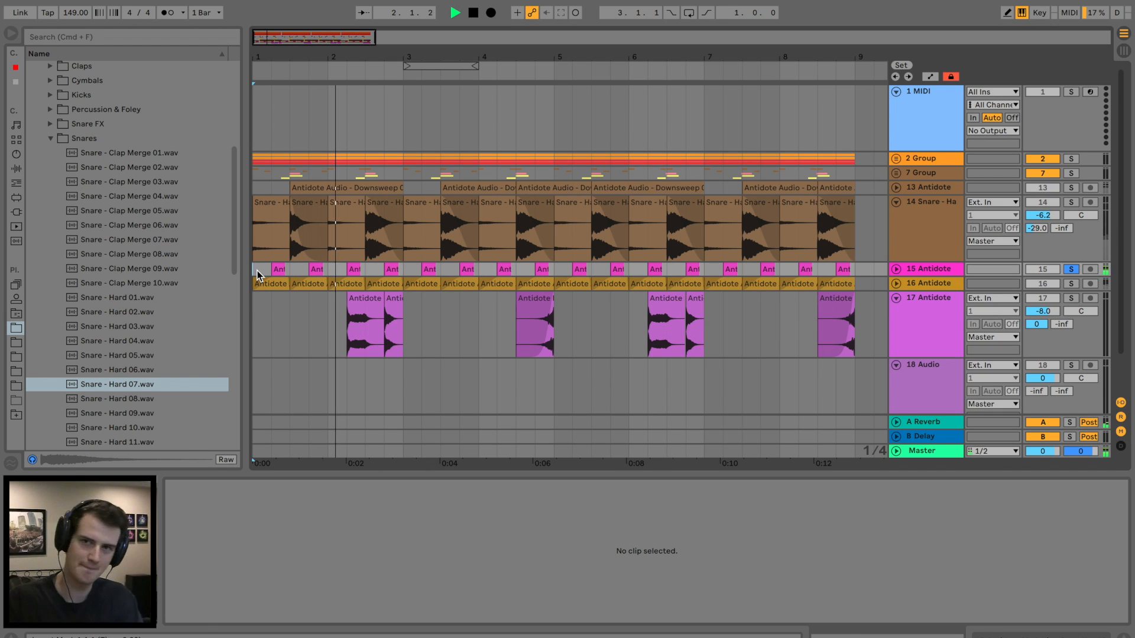
key("space")
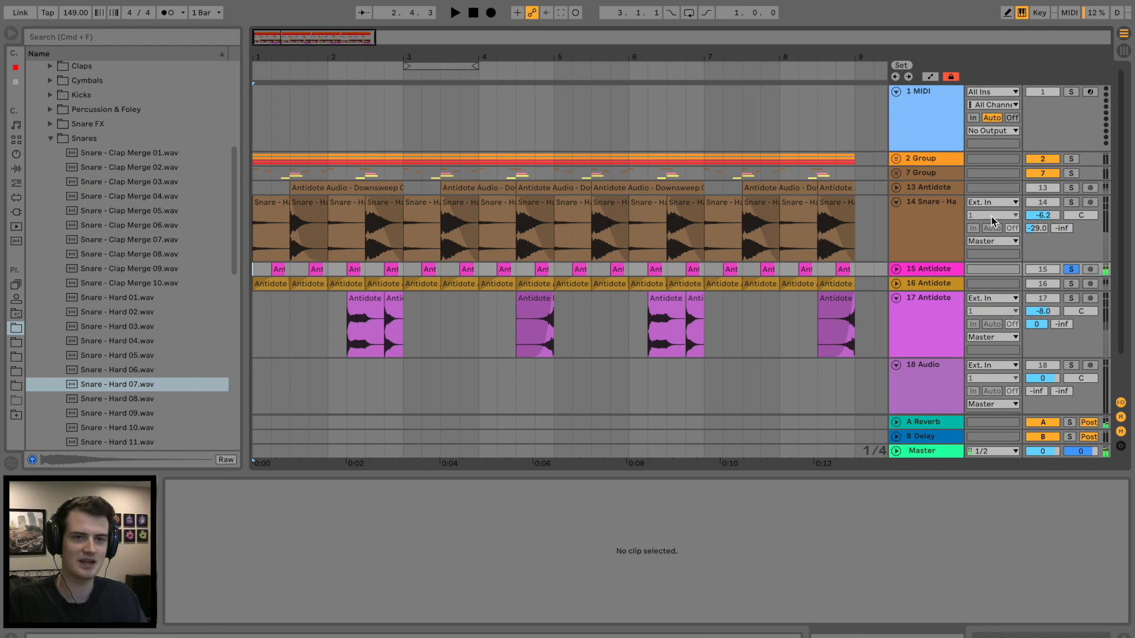
Step: Solo the snare track, inspect the device chain of the 7 Group, and play the snare from its first clip
left_click(1071, 202)
left_click(280, 216)
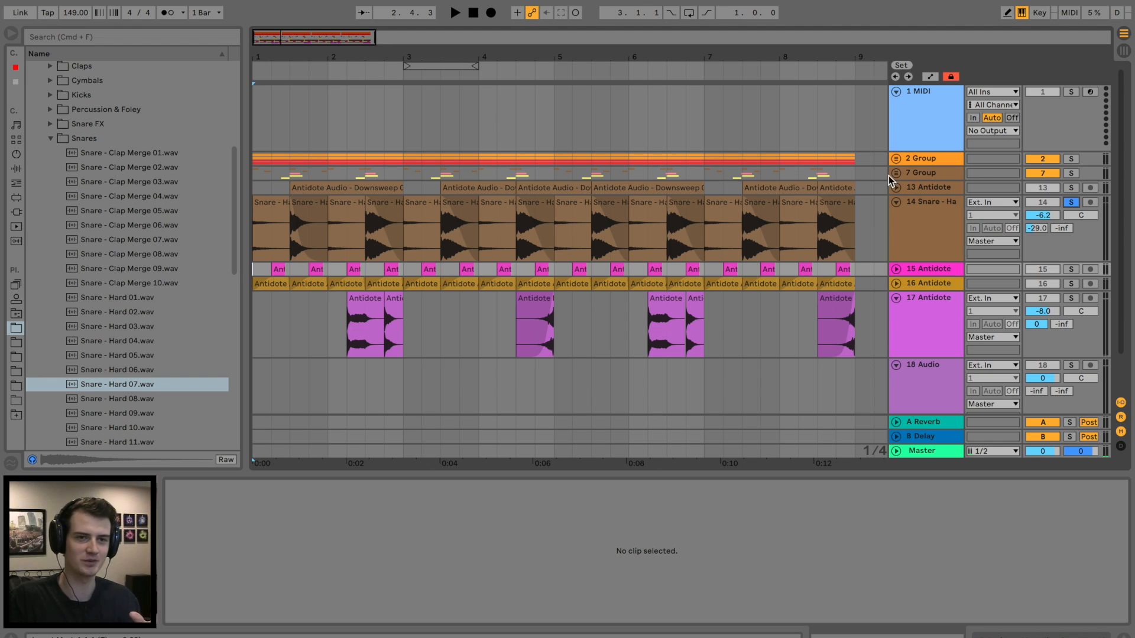
left_click(927, 172)
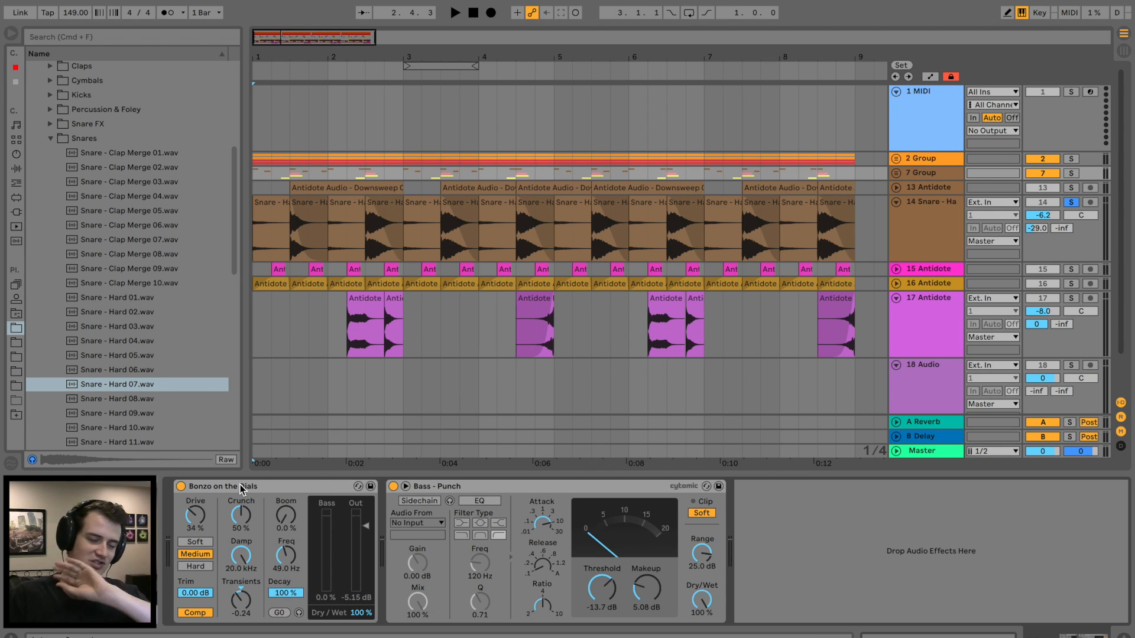
left_click(272, 201)
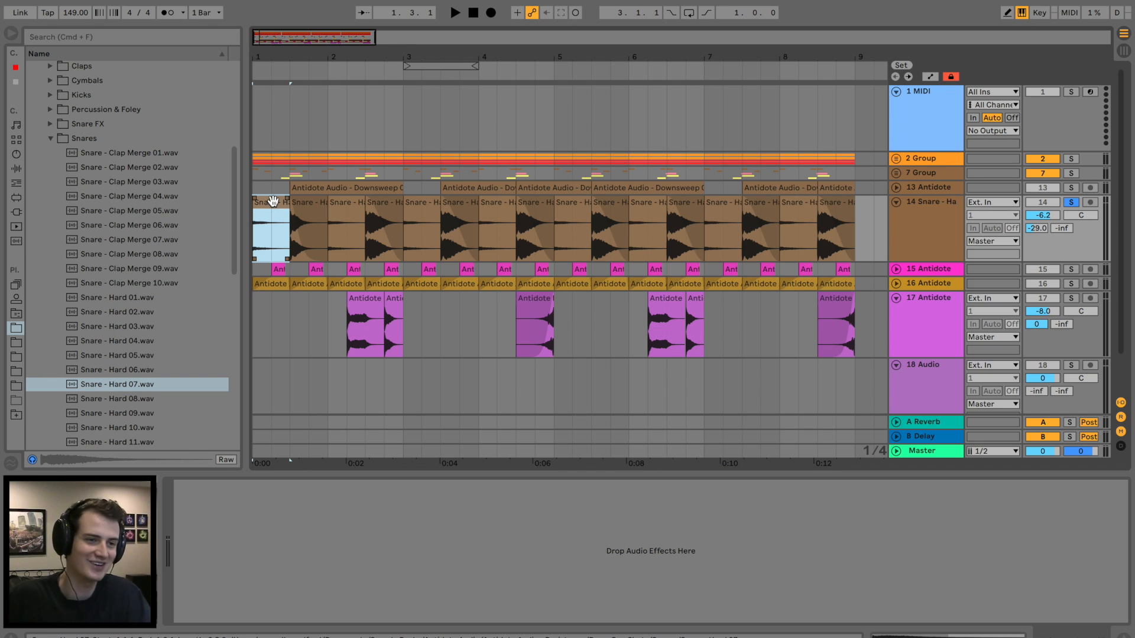
key("space")
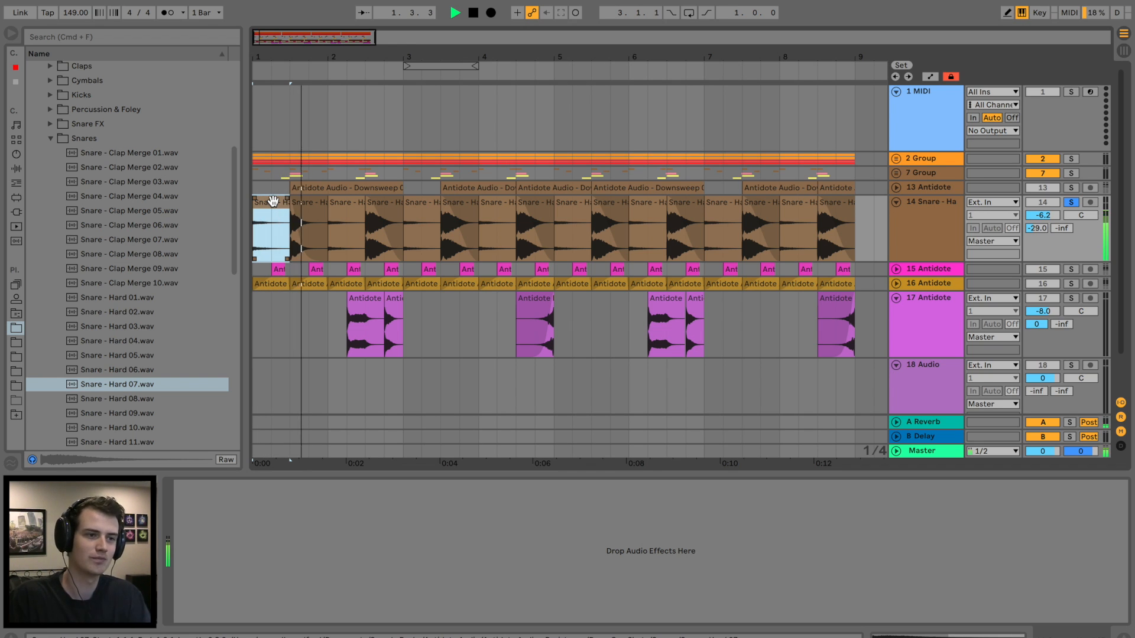
left_click(303, 213)
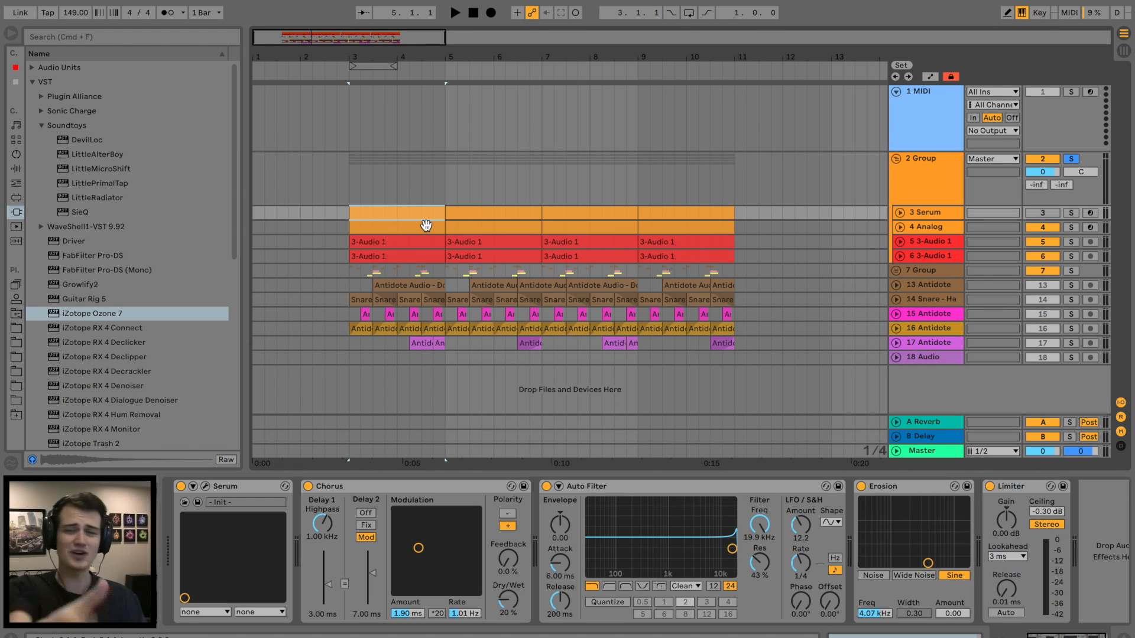
Step: Copy the first two-bar clips of the four tracks in the 2 Group to bar 1 and play the arrangement
left_click(425, 225)
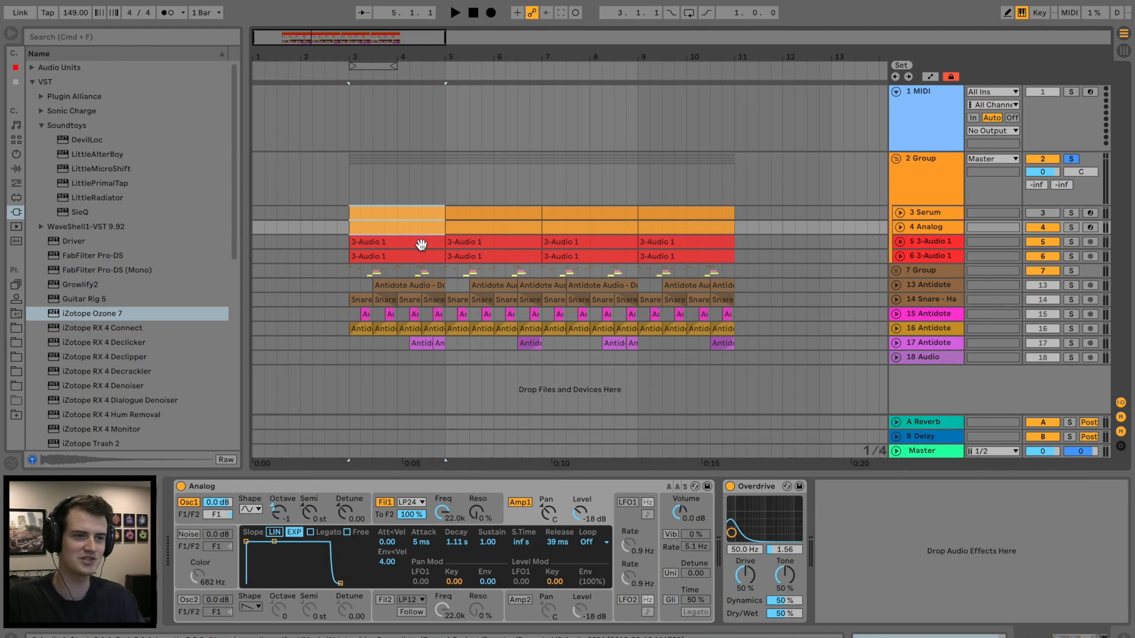
left_click(421, 256)
left_click(255, 213)
key("super+v")
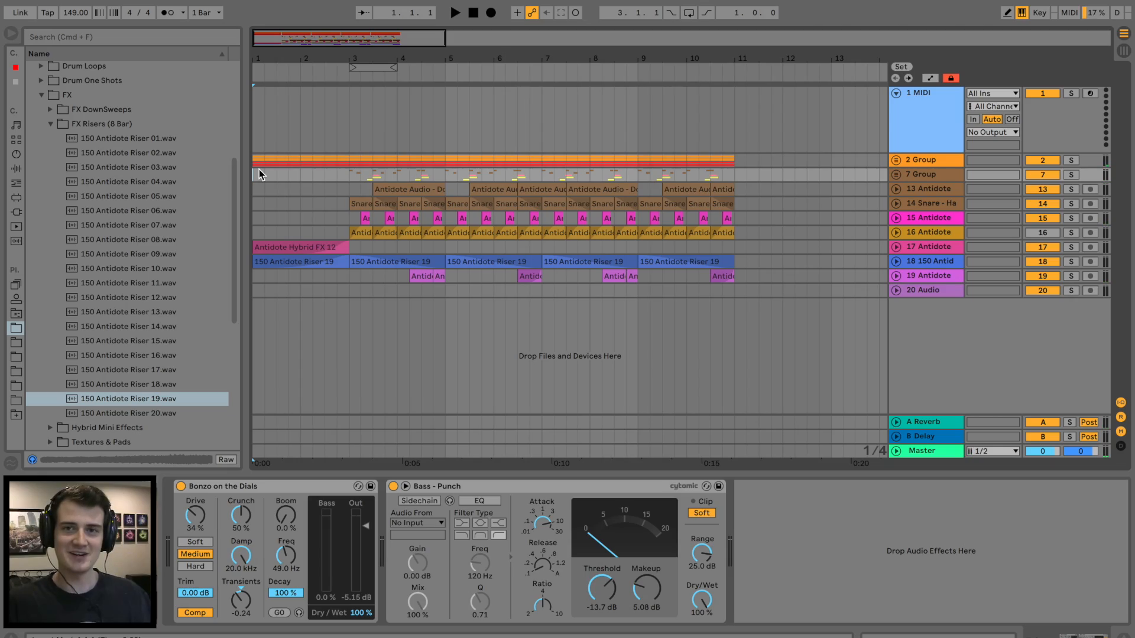
key("space")
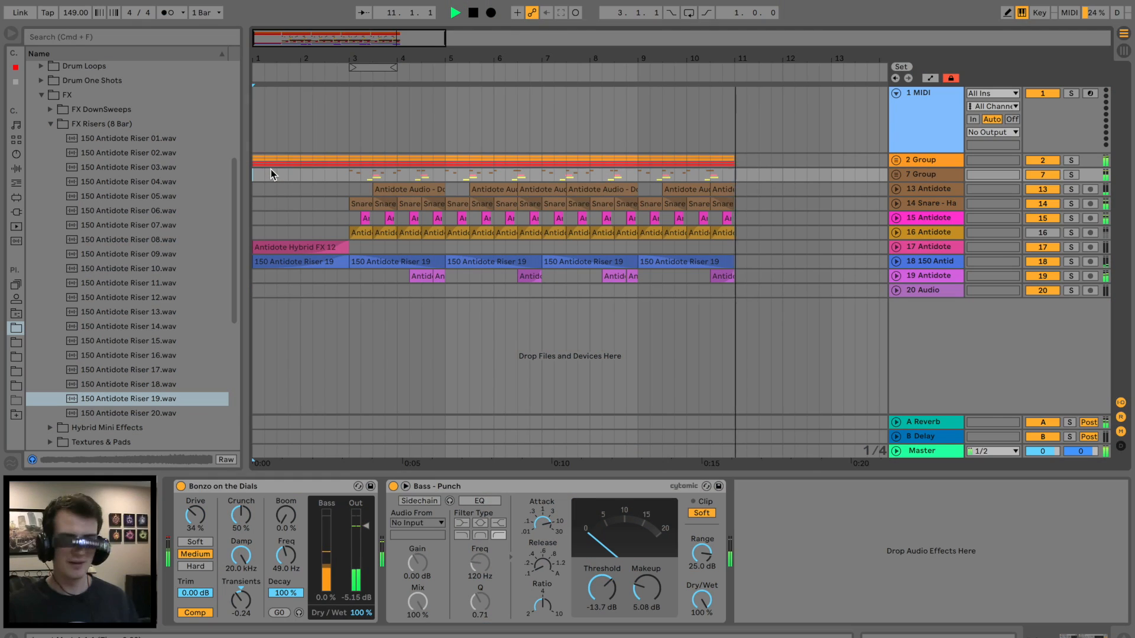
key("space")
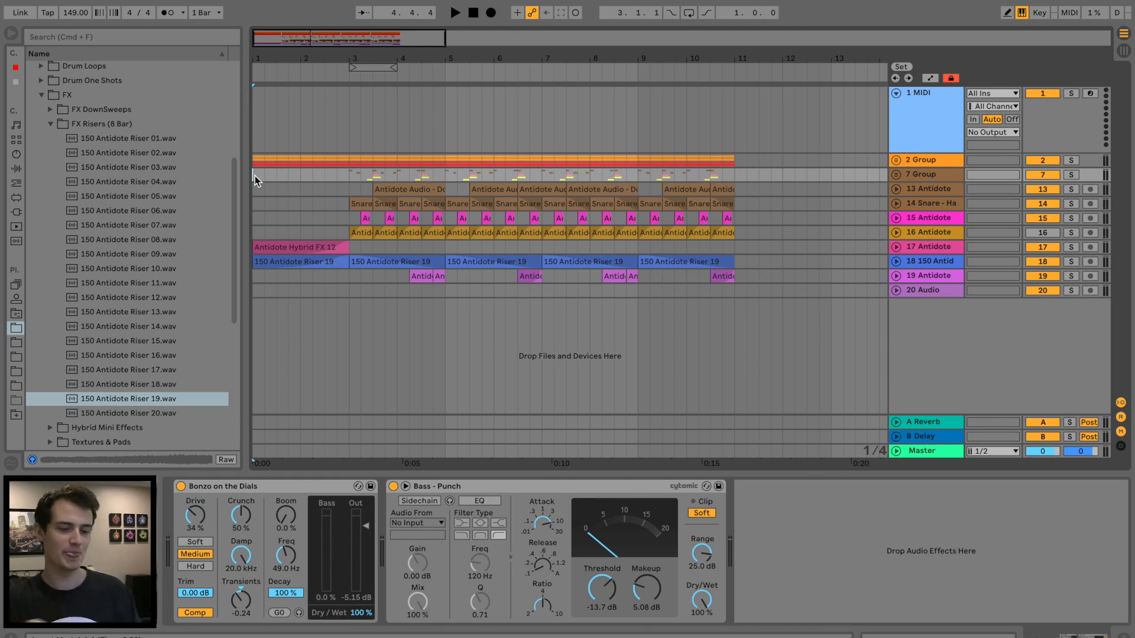